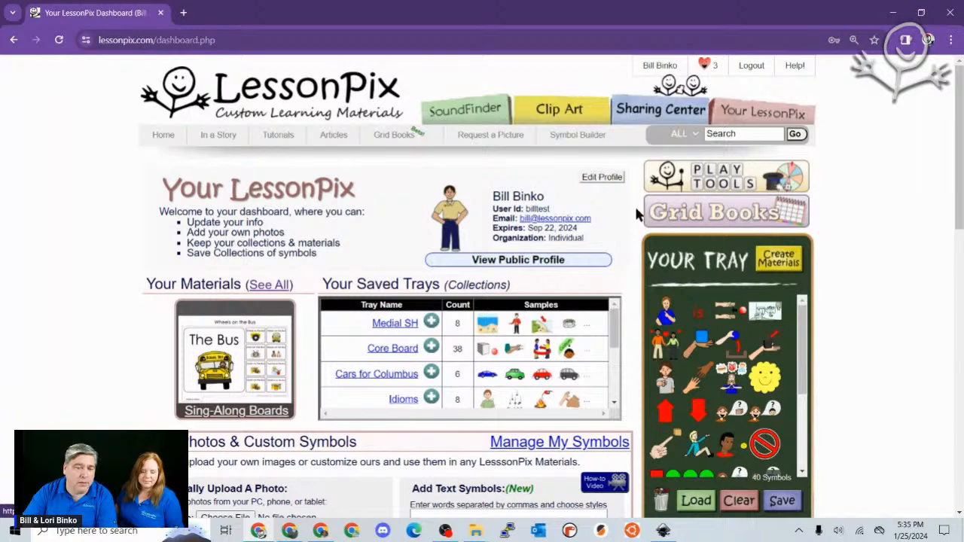
- Open the Grid Books builder and start a new book from the Welcome prompt
left_click(751, 221)
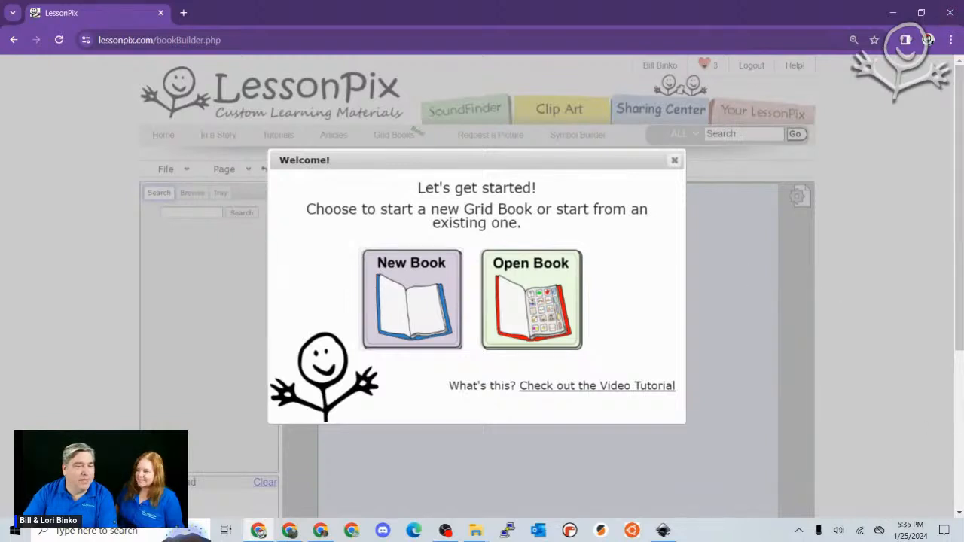
left_click(422, 299)
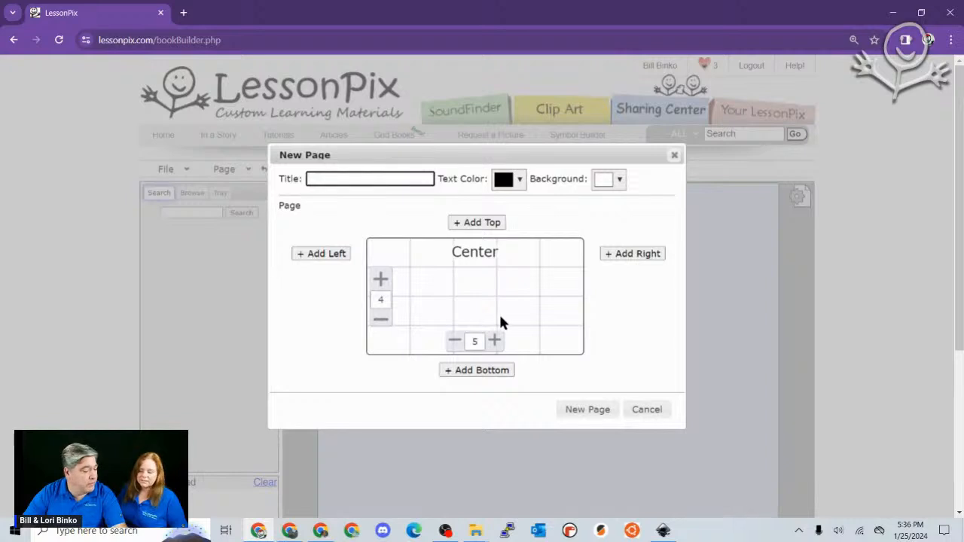
- Try a top section, adjusting its rows and columns, then remove it from the layout
left_click(494, 224)
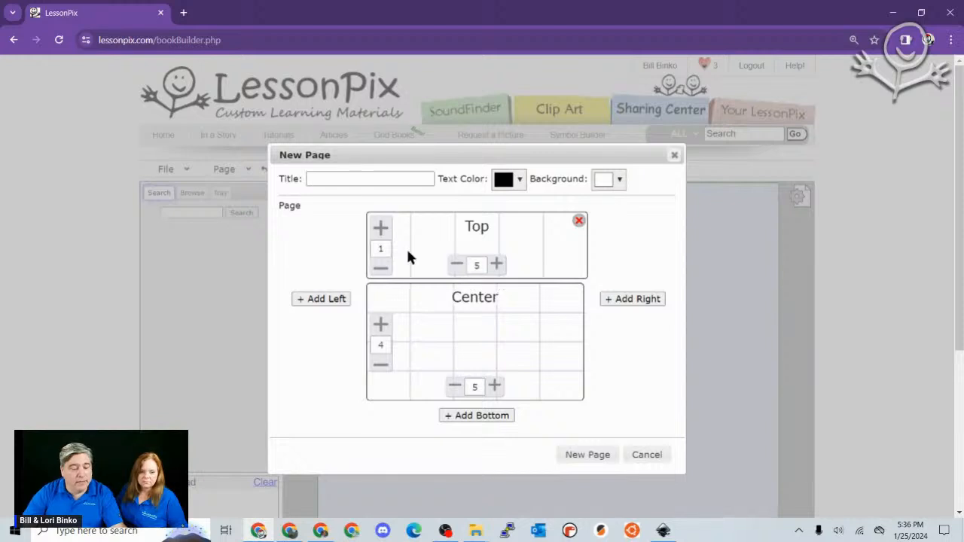
left_click(382, 228)
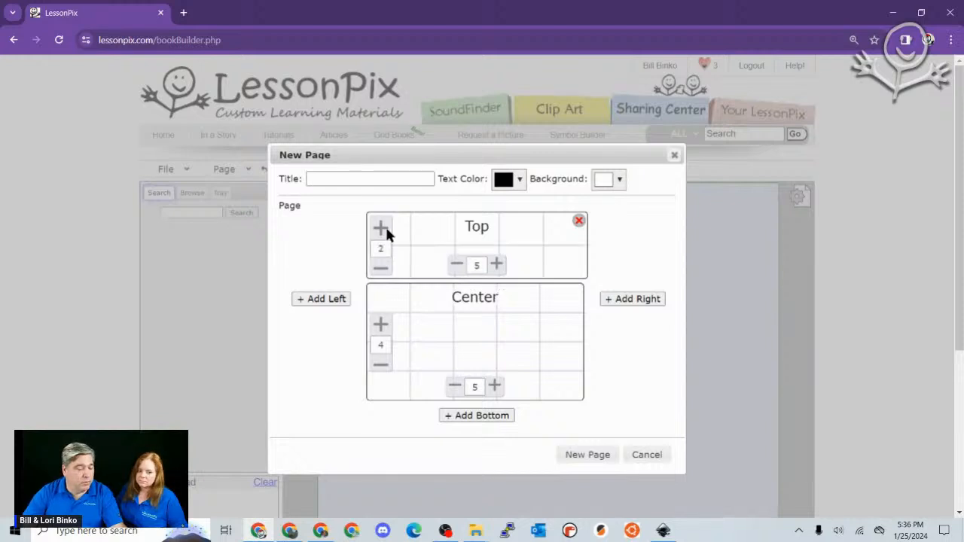
left_click(496, 265)
left_click(496, 265)
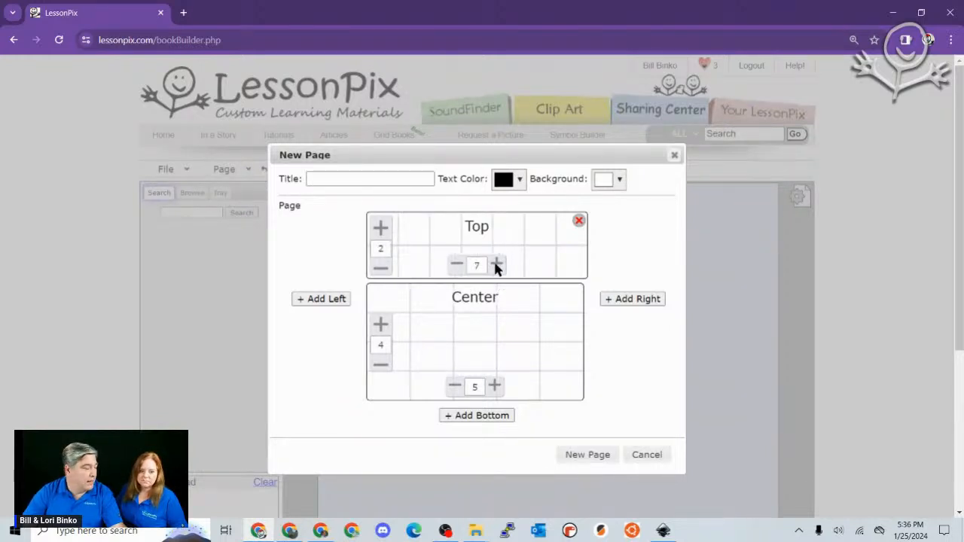
left_click(455, 266)
left_click(454, 266)
left_click(455, 266)
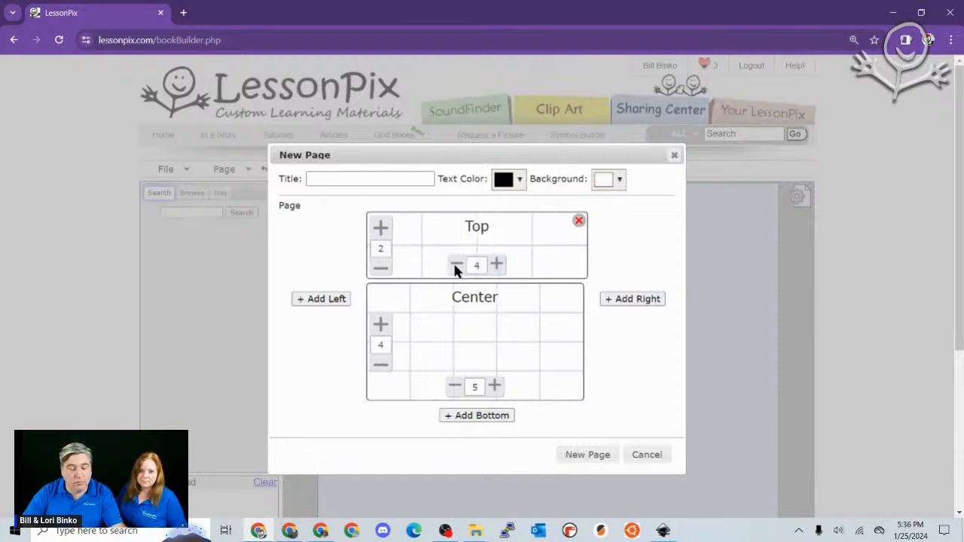
left_click(381, 269)
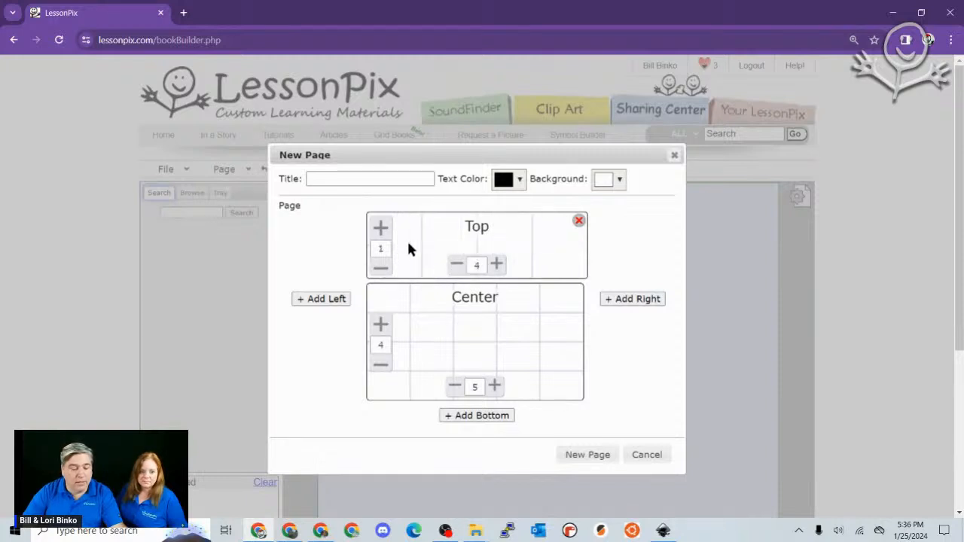
left_click(457, 265)
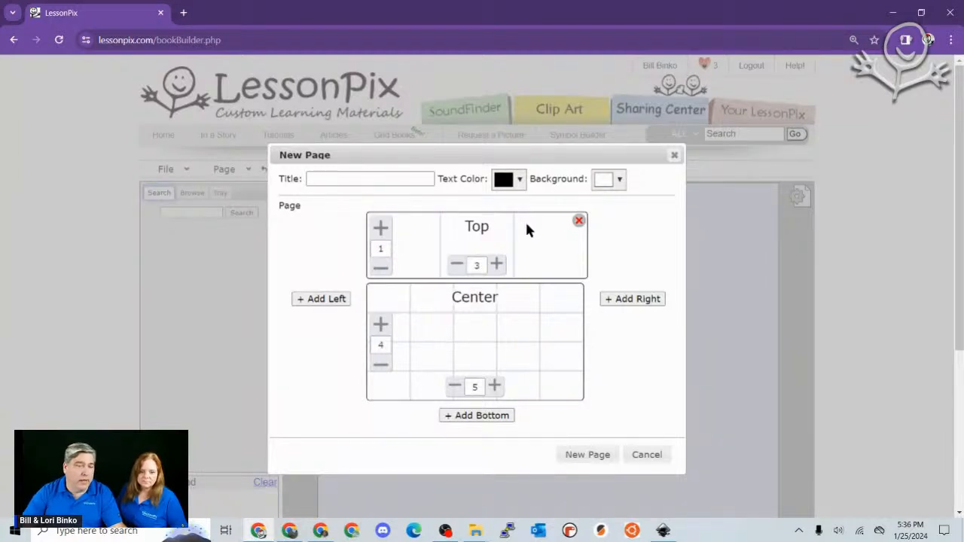
left_click(578, 220)
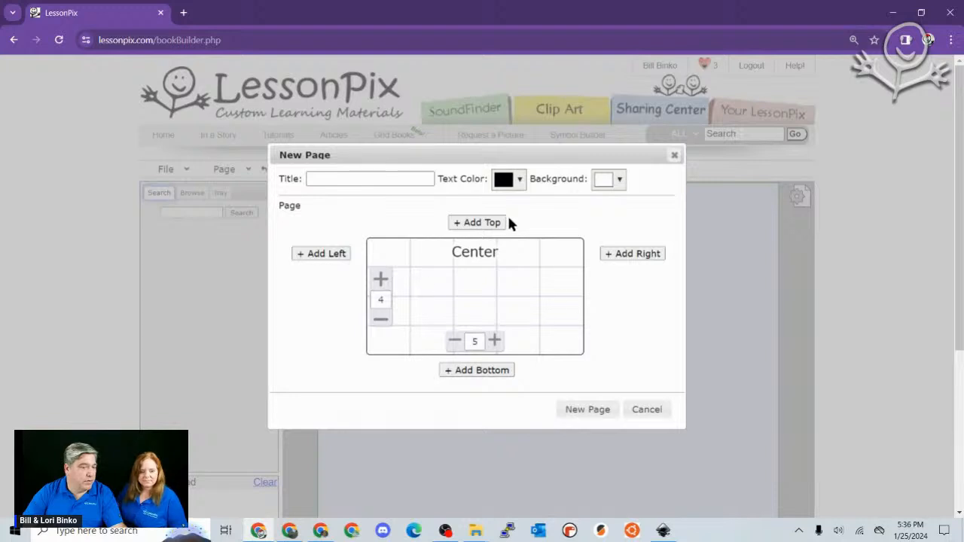
- Title the page 'Page 1' and create it as a 4-by-5 grid
left_click(348, 180)
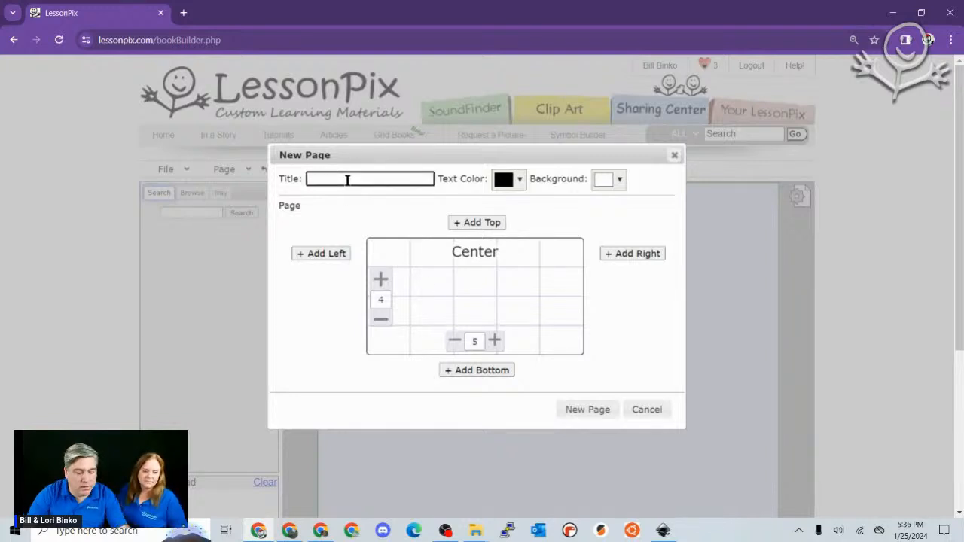
type("Page")
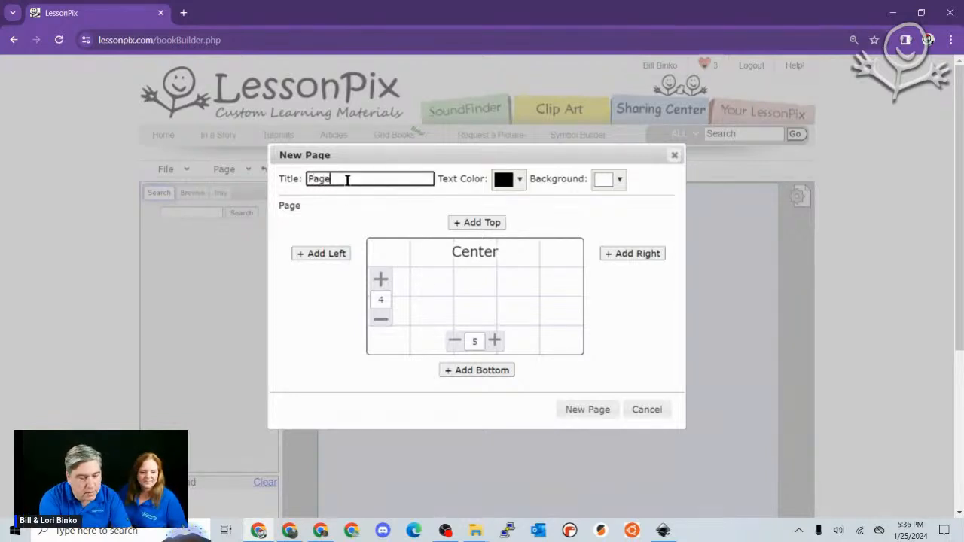
type(" 1")
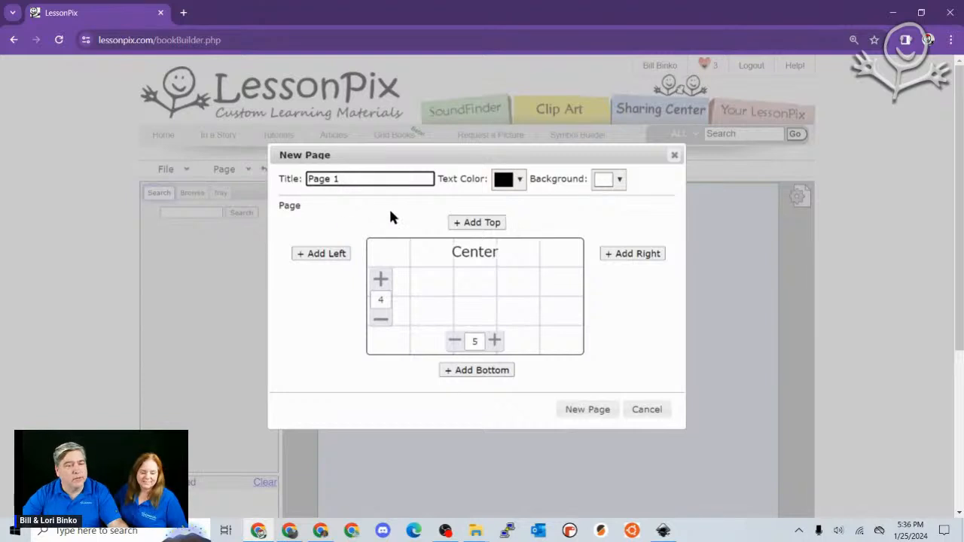
left_click(582, 411)
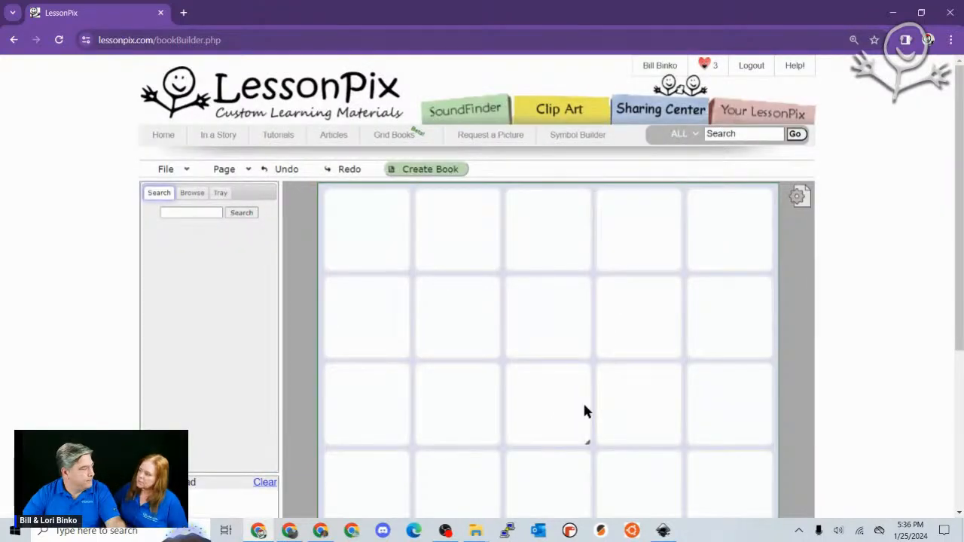
- Scroll over the blank 20-cell Page 1 grid, reset browser zoom, and start a picture search
scroll(607, 379, "down", 1)
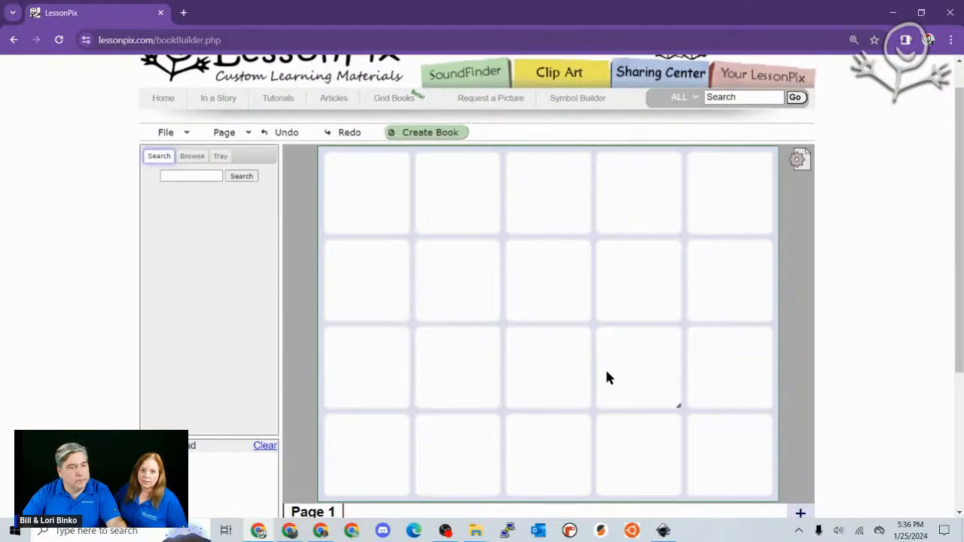
scroll(607, 373, "down", 1)
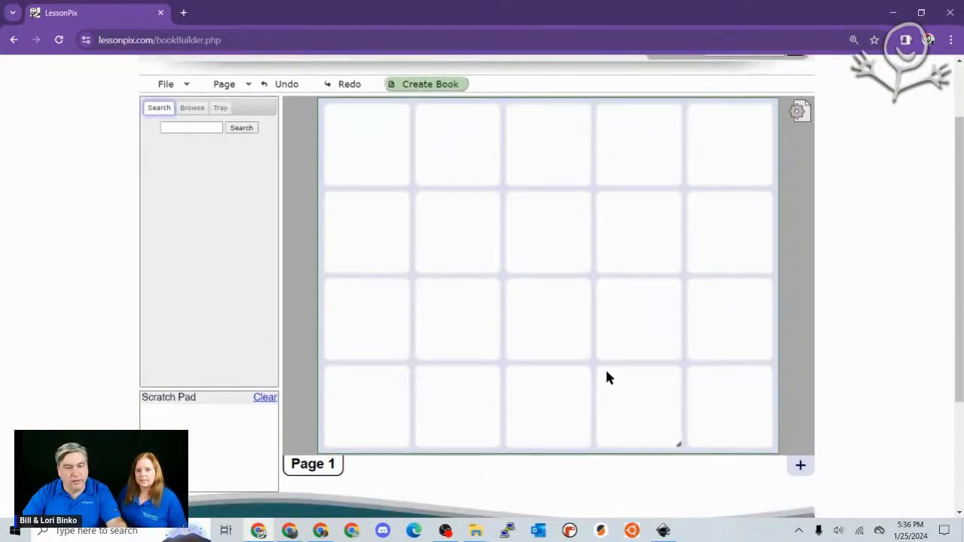
scroll(609, 377, "up", 2)
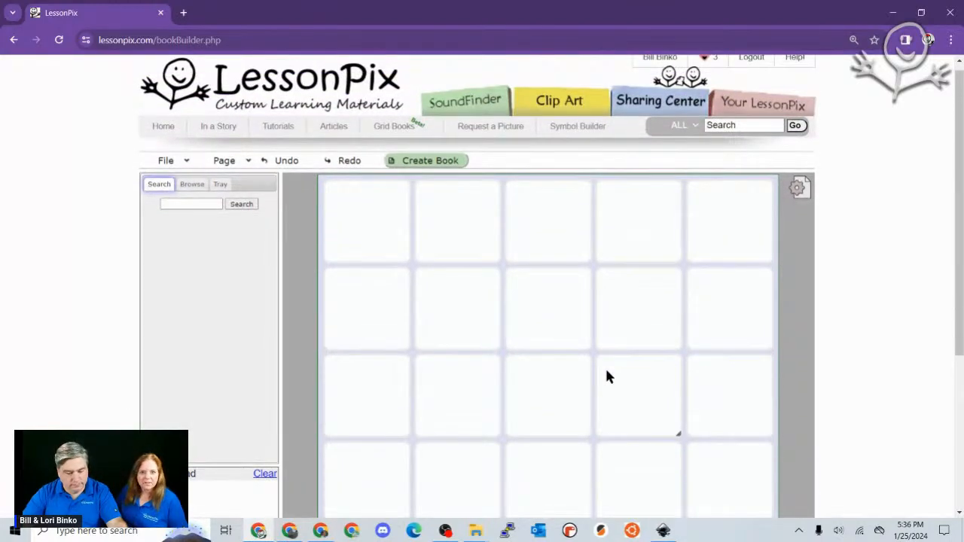
key("ctrl+minus")
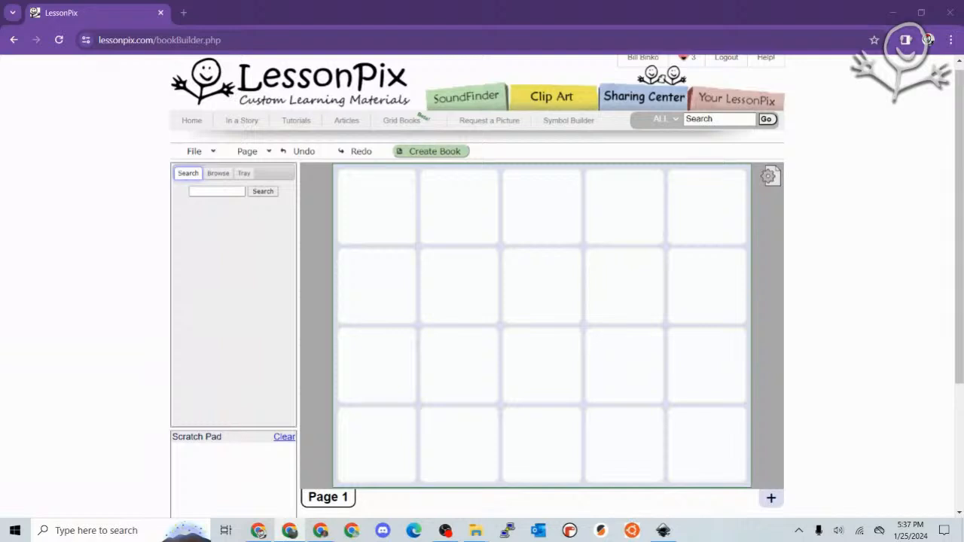
left_click(214, 193)
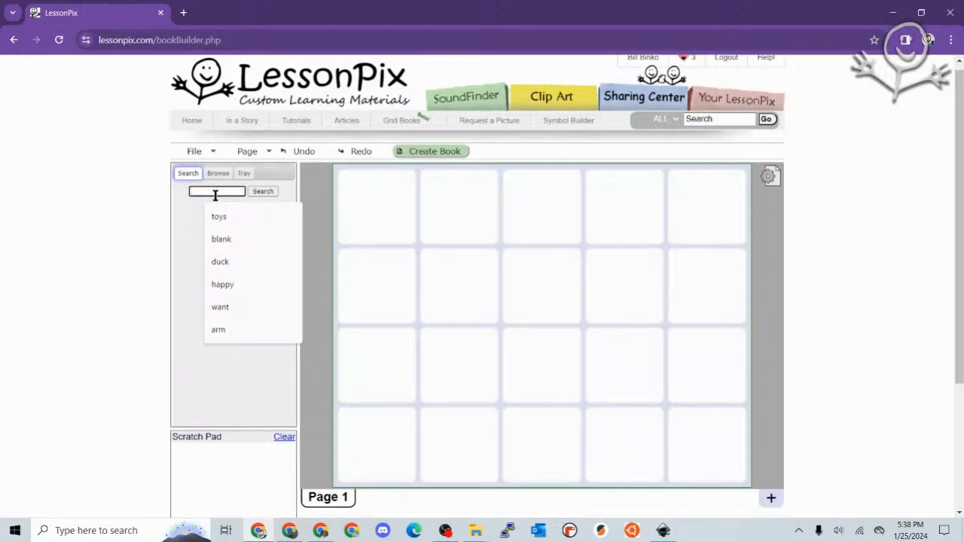
- Search 'brown bear', place the Bear picture and enlarge it to three columns by four rows
type("brown bear")
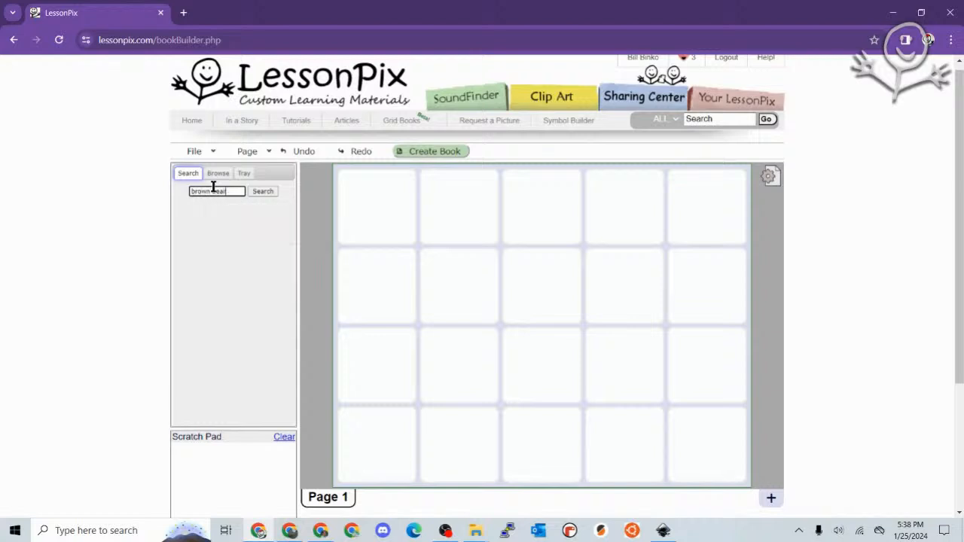
key("Return")
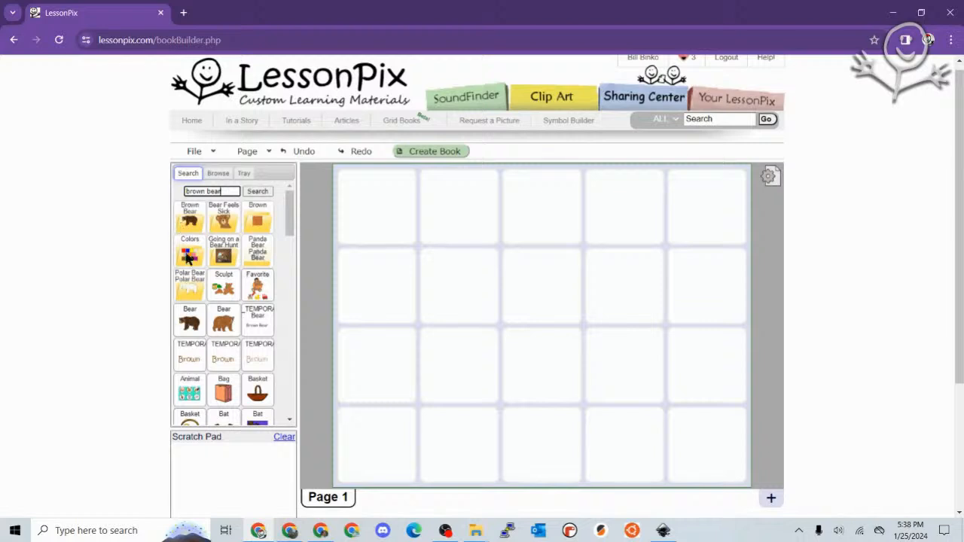
left_click(190, 225)
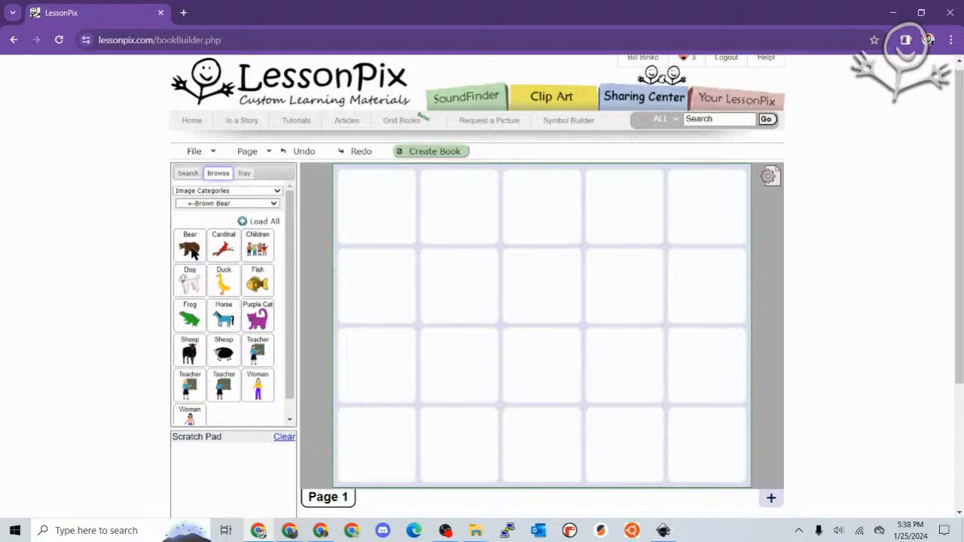
left_click_drag(194, 256, 377, 212)
left_click_drag(413, 238, 561, 470)
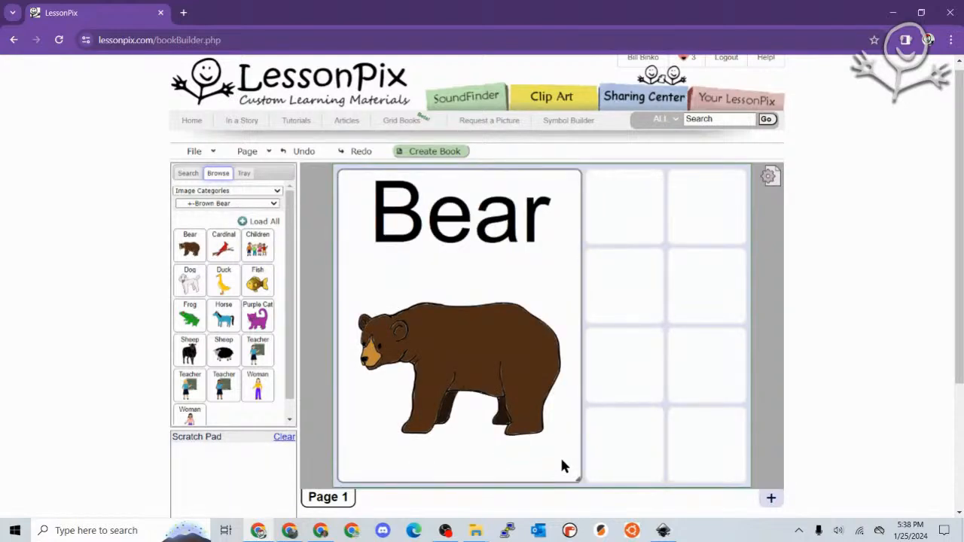
- Fill the remaining cells with Cardinal, Duck, Dog, Horse, Frog, Purple Cat, Teacher and Children
left_click_drag(217, 257, 607, 198)
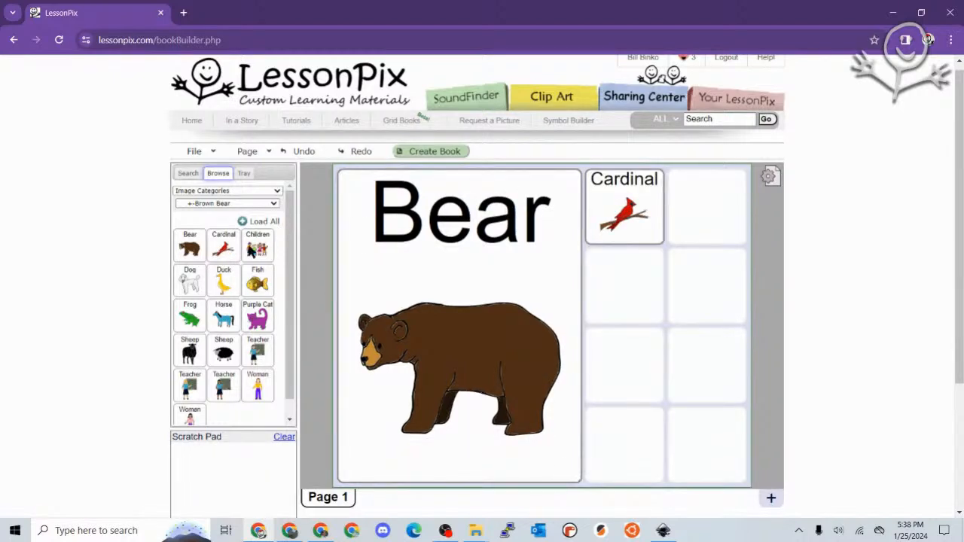
left_click_drag(222, 280, 681, 207)
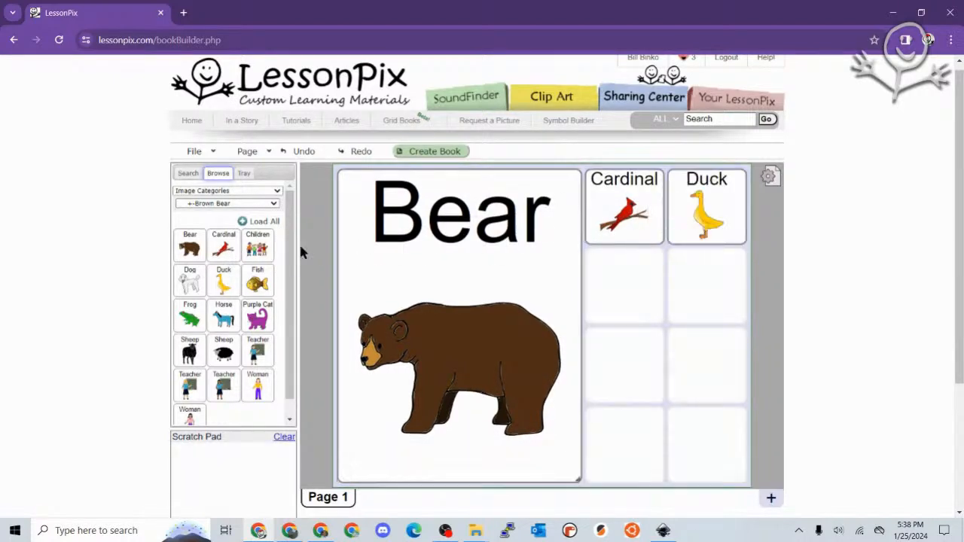
left_click_drag(188, 280, 590, 276)
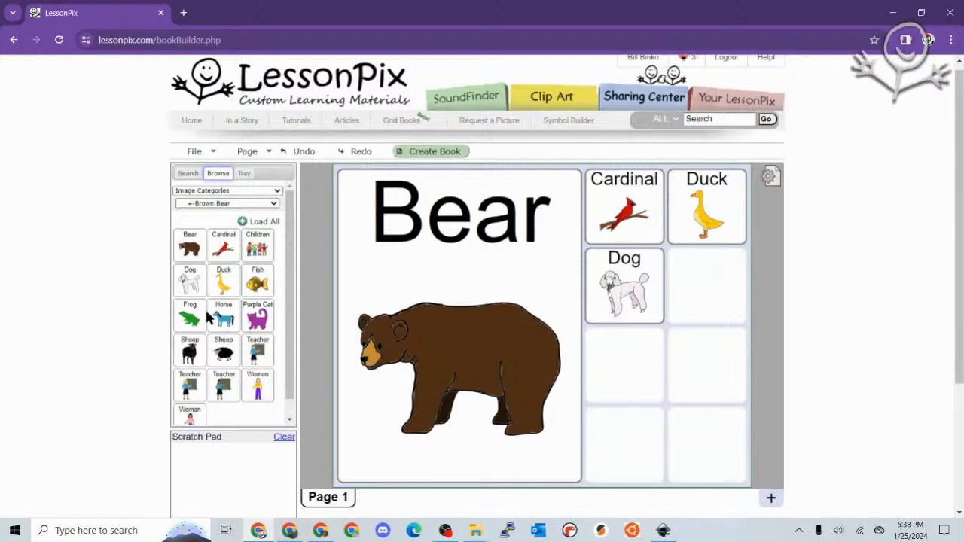
left_click_drag(213, 318, 699, 277)
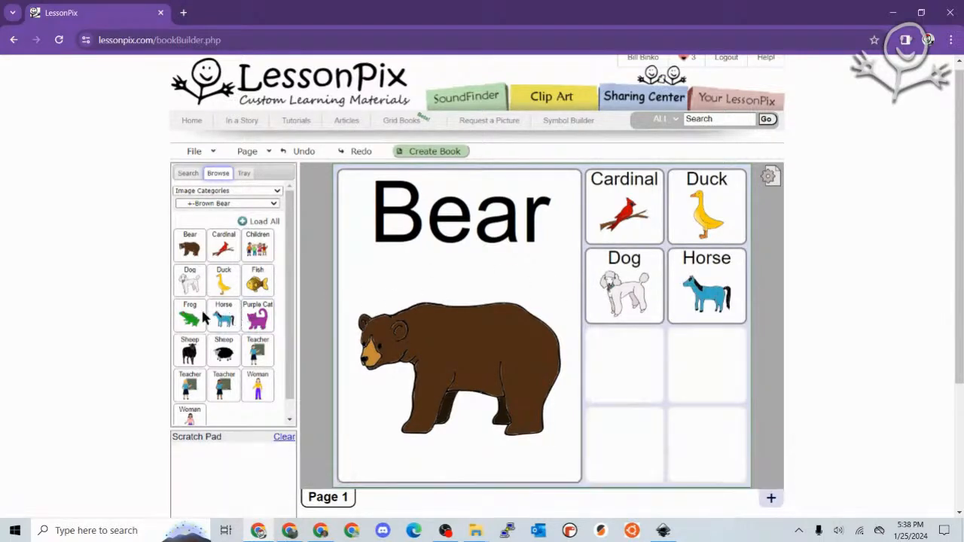
left_click_drag(189, 318, 606, 365)
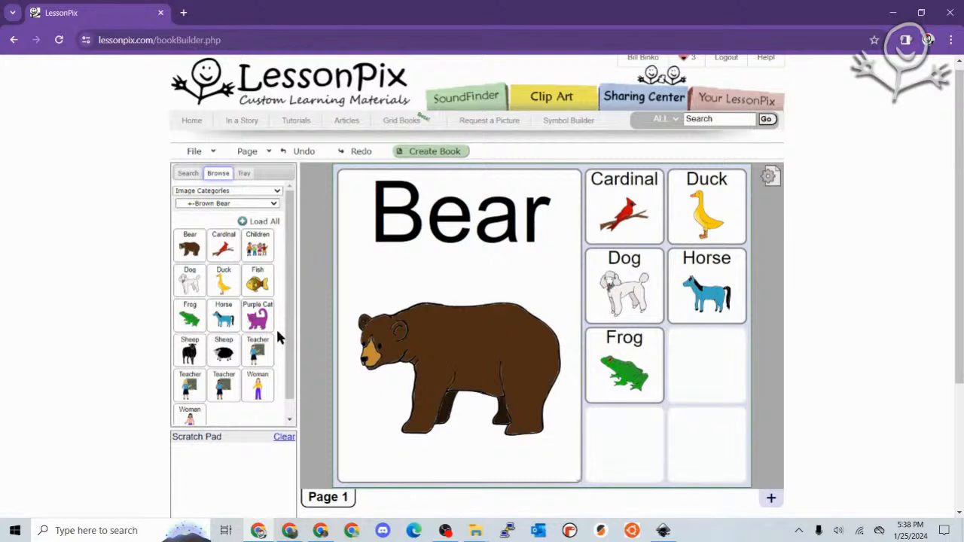
left_click_drag(265, 320, 705, 368)
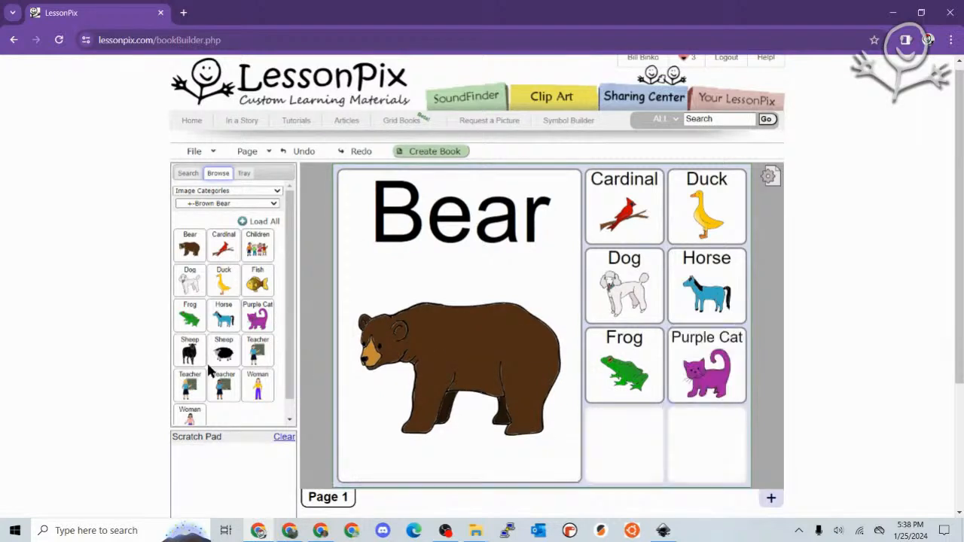
left_click_drag(190, 386, 565, 442)
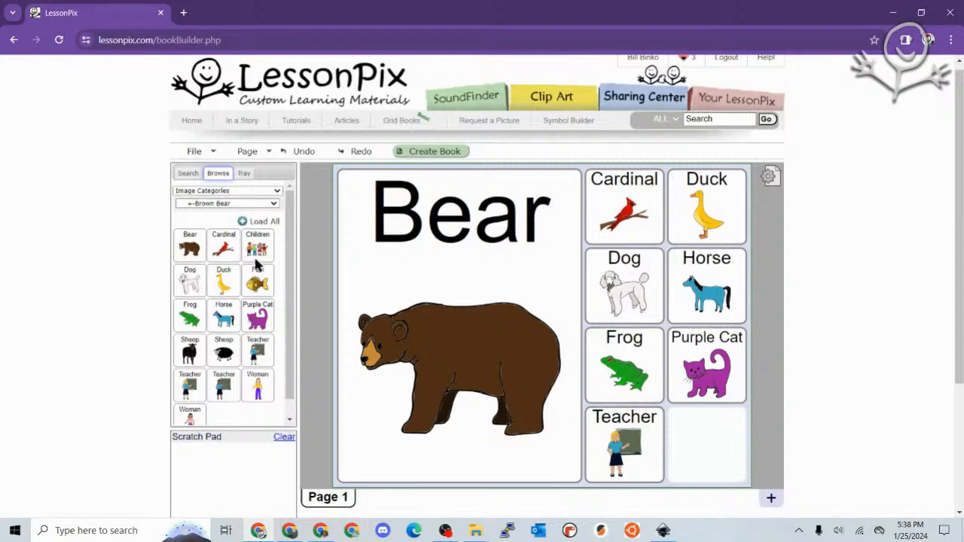
left_click_drag(258, 248, 675, 437)
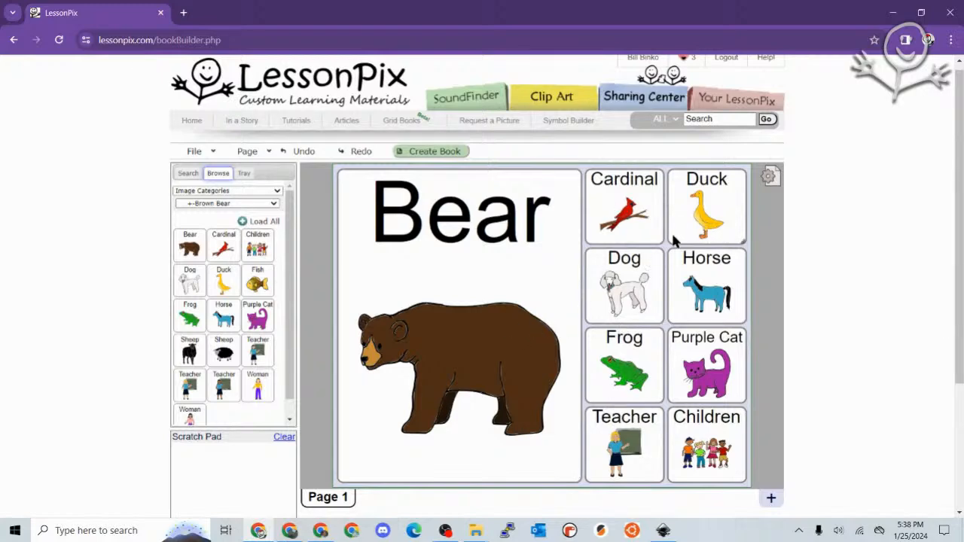
- Give the Cardinal cell a light pink background
left_click(652, 221)
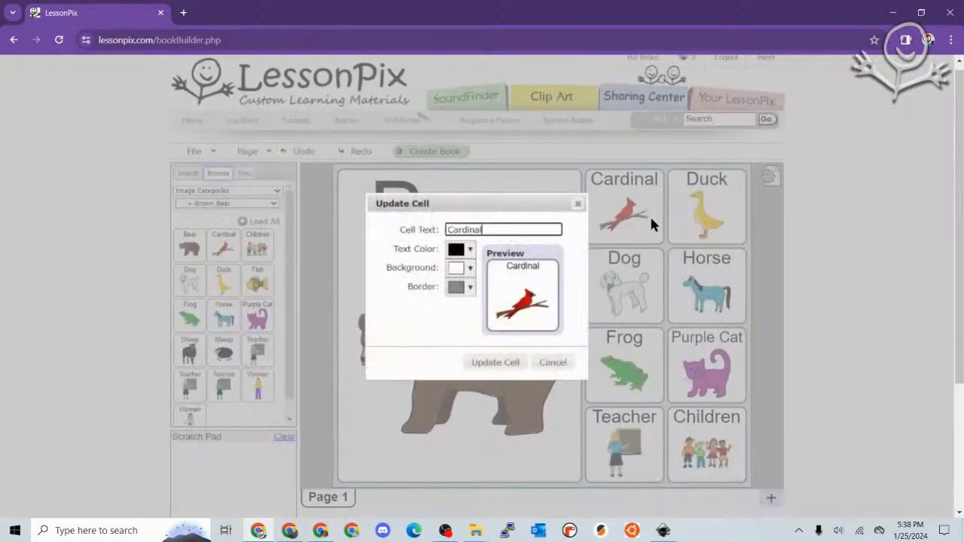
left_click(458, 269)
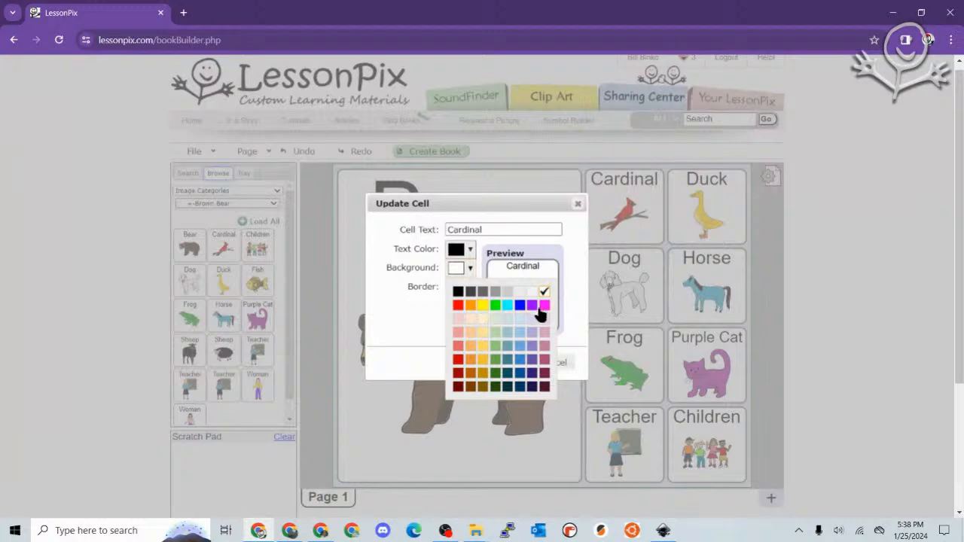
left_click(460, 318)
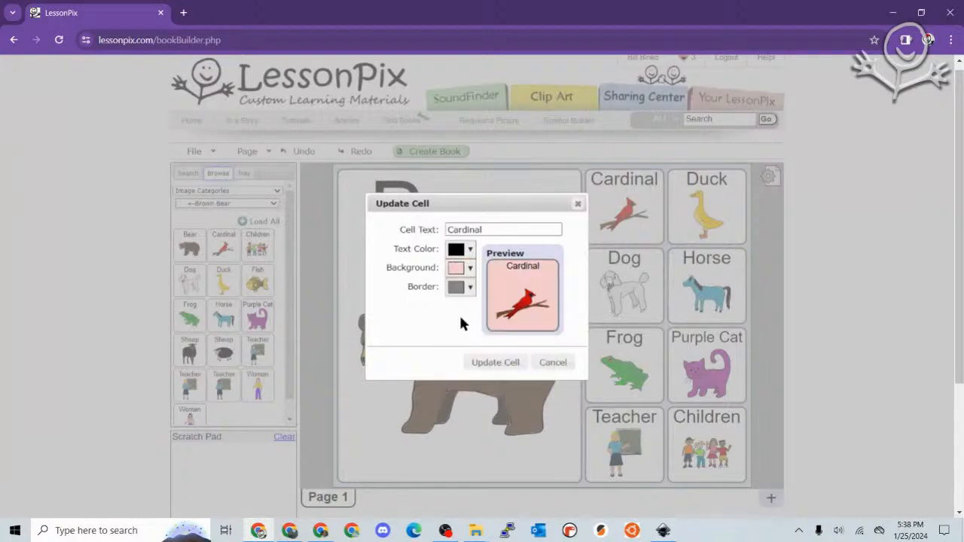
left_click(494, 362)
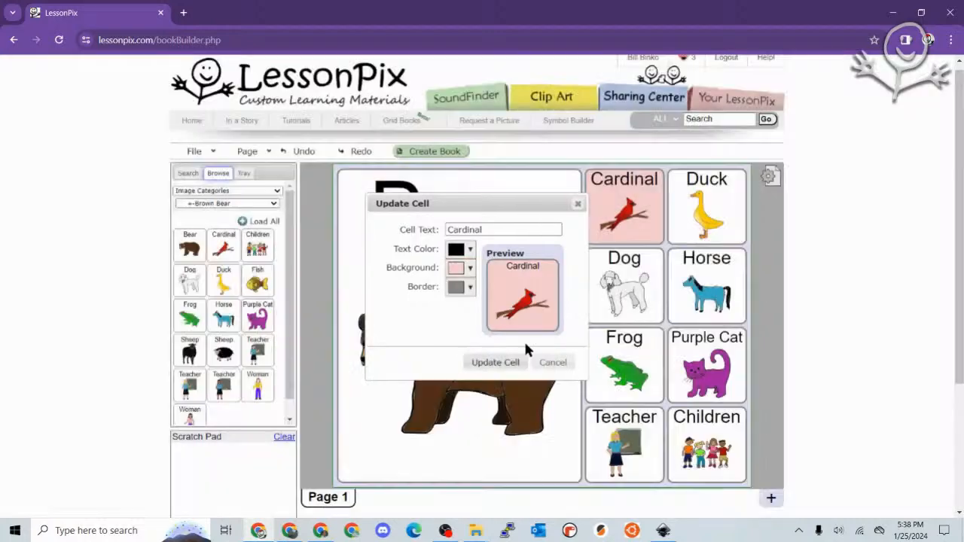
- Give the Duck cell a pale yellow background and keep the Bear cell at full size
left_click(699, 224)
left_click(470, 268)
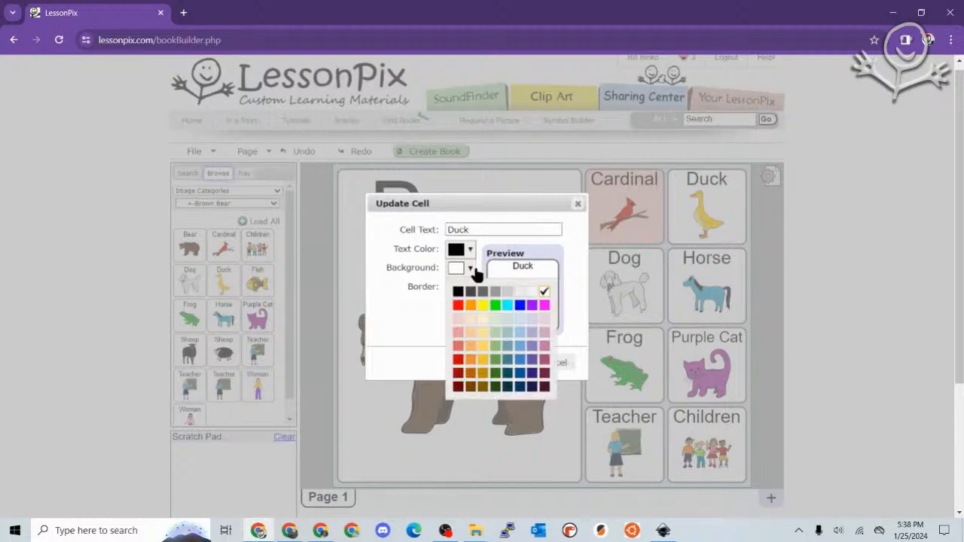
left_click(482, 318)
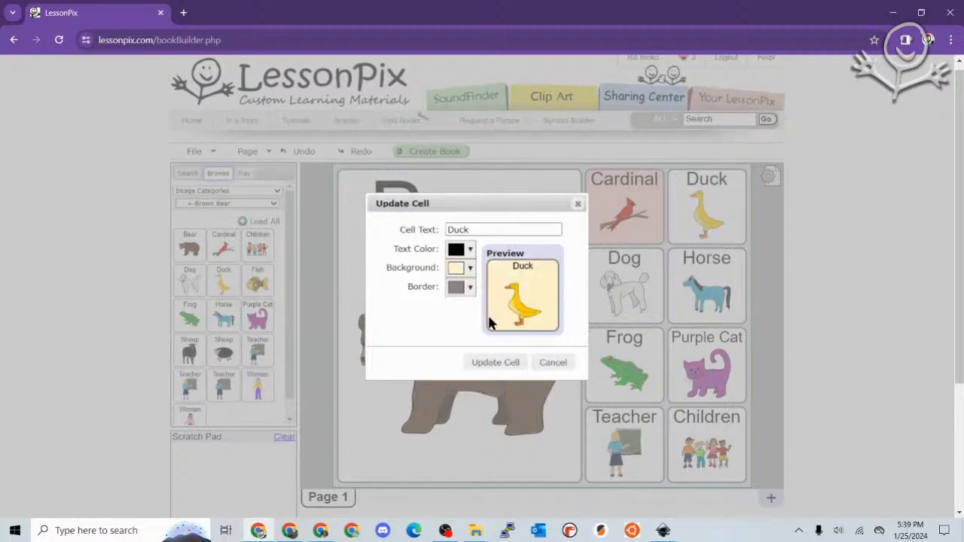
left_click(508, 362)
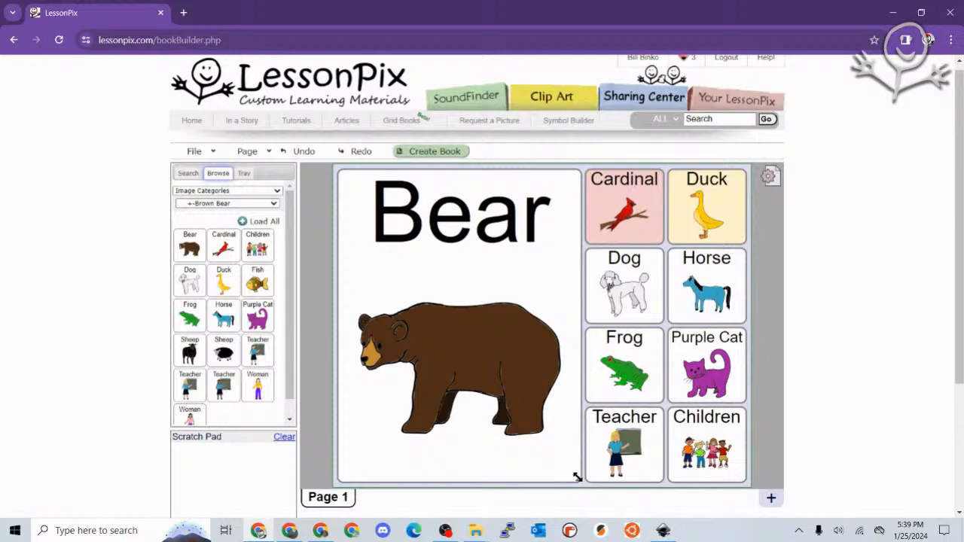
left_click_drag(577, 477, 538, 405)
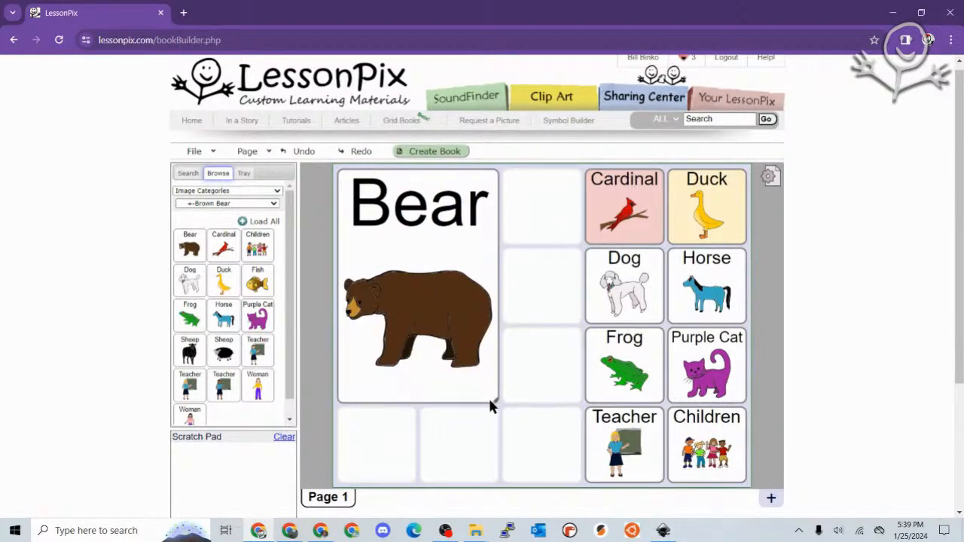
left_click_drag(491, 403, 577, 456)
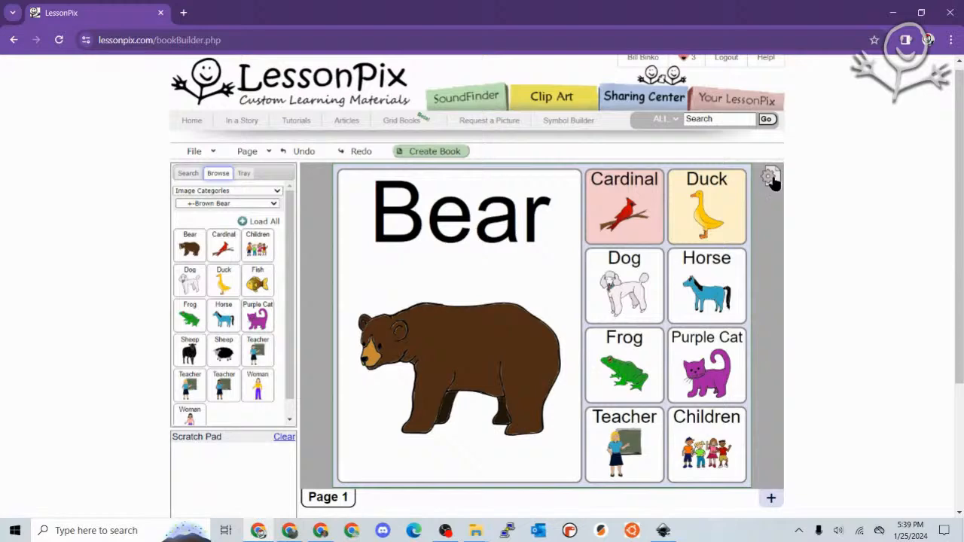
- Raise the Page 1 grid from 5 to 6 columns in Page Settings
left_click(252, 153)
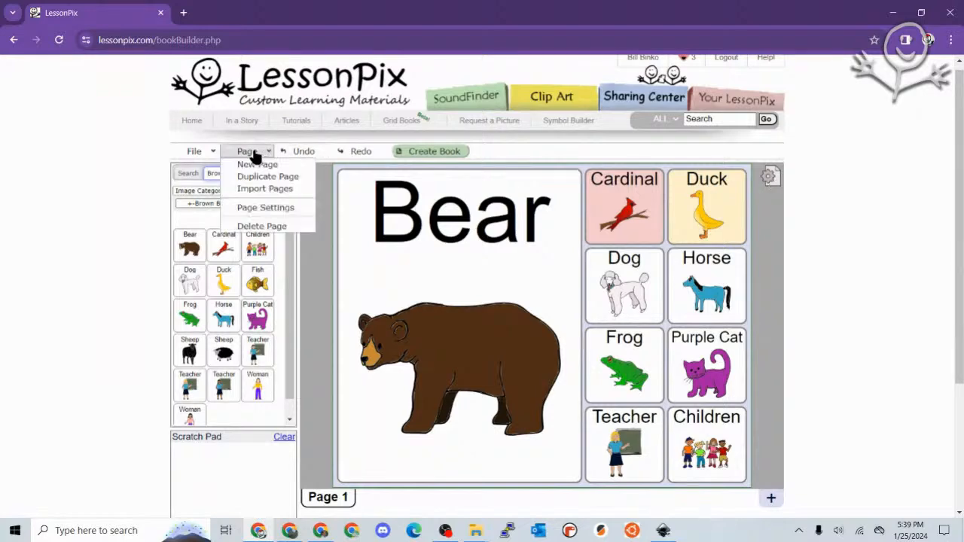
left_click(268, 212)
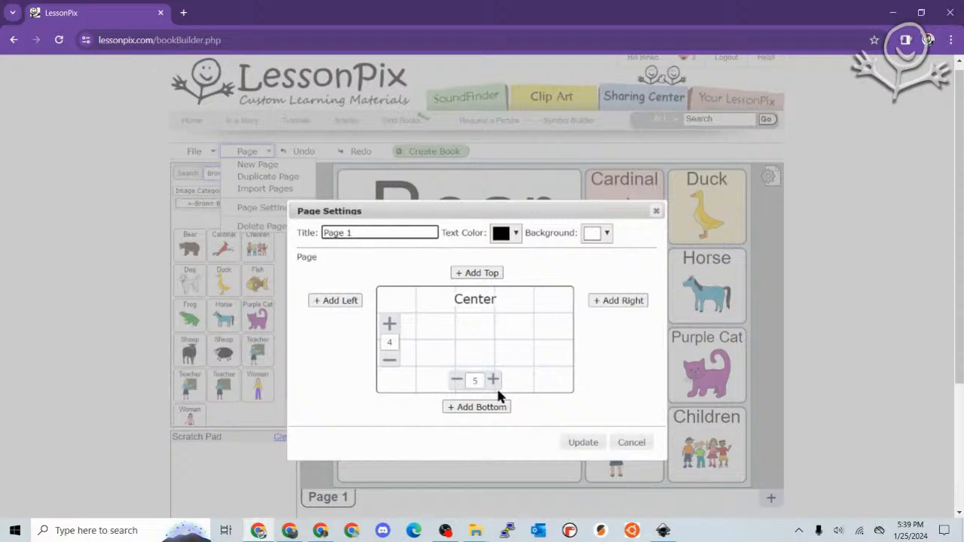
left_click(493, 380)
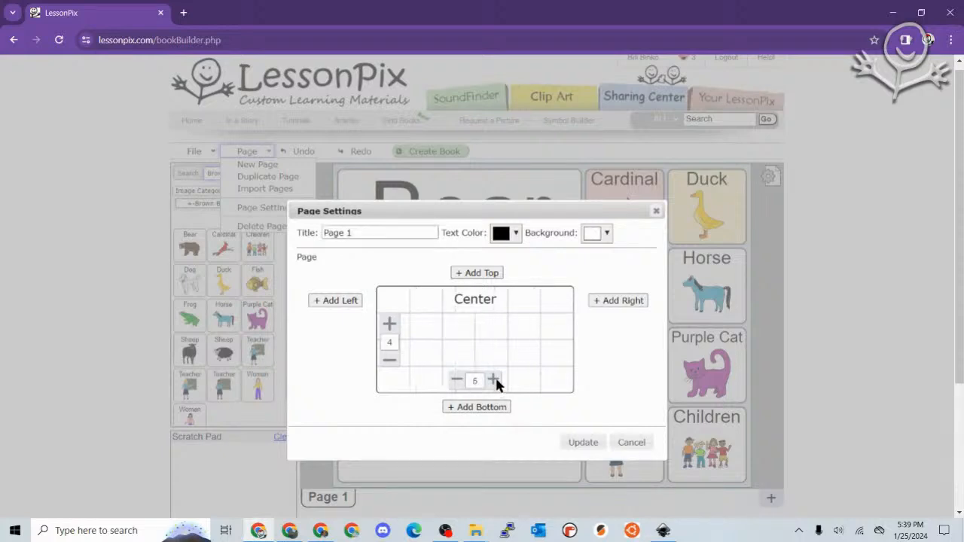
left_click(584, 443)
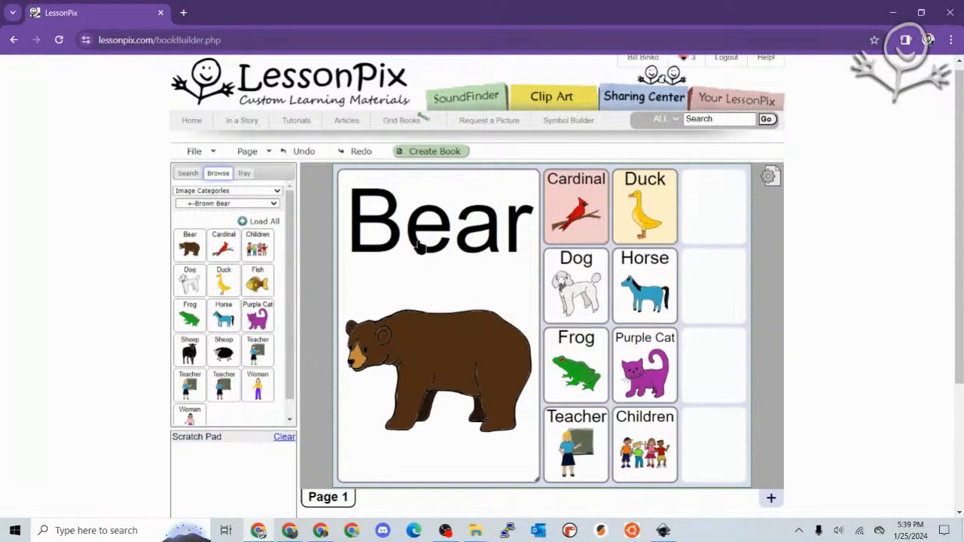
- Place Fish and Sheep at the top of the new right column
left_click_drag(257, 290, 712, 205)
left_click_drag(226, 353, 713, 285)
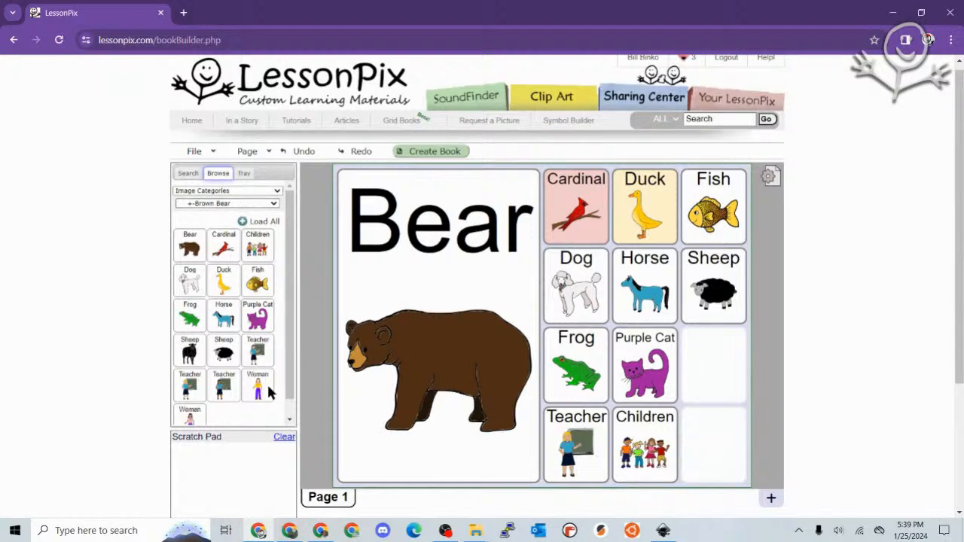
left_click_drag(739, 397, 743, 477)
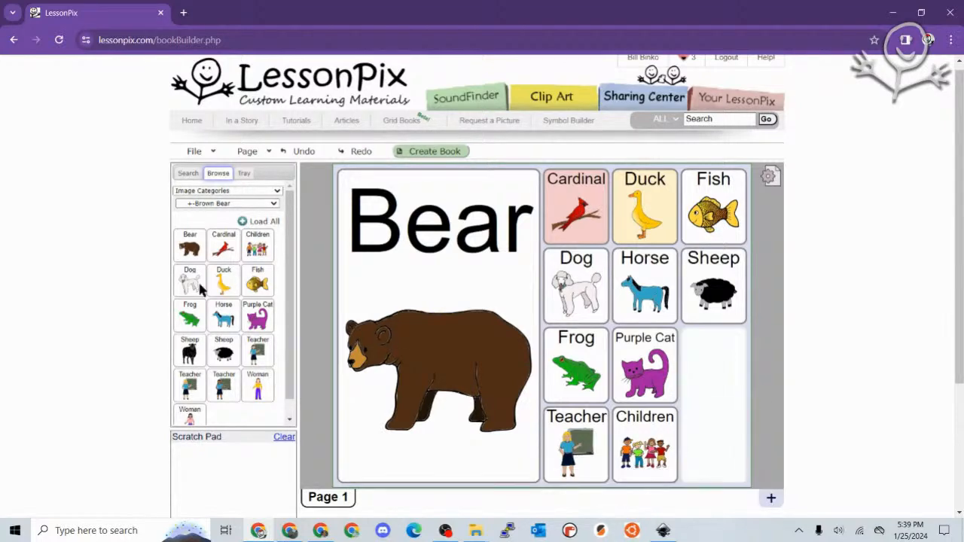
left_click(188, 174)
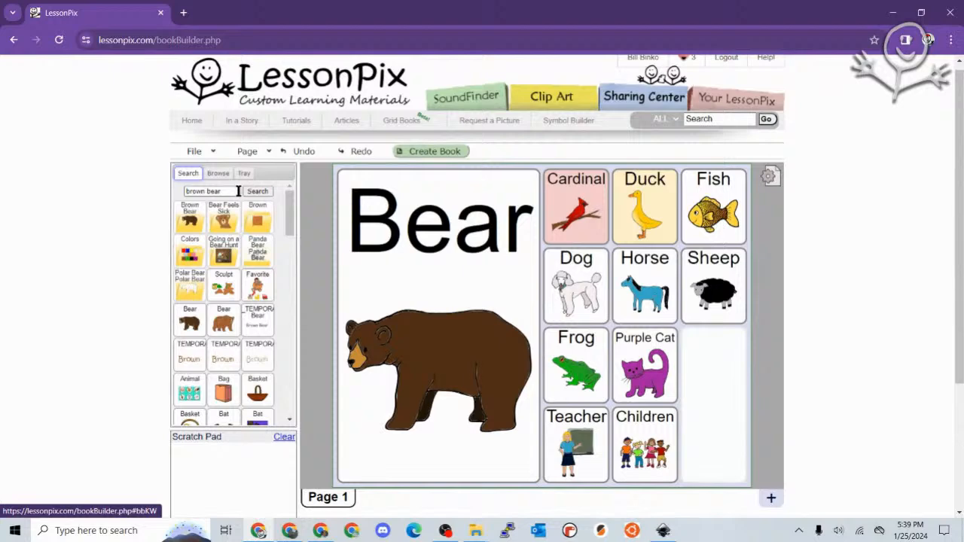
left_click_drag(239, 191, 149, 184)
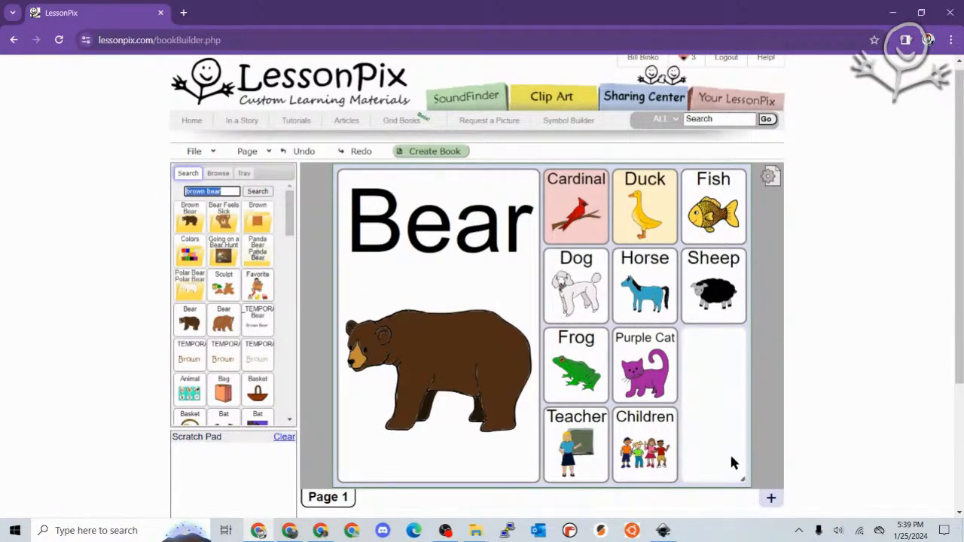
left_click_drag(739, 479, 742, 407)
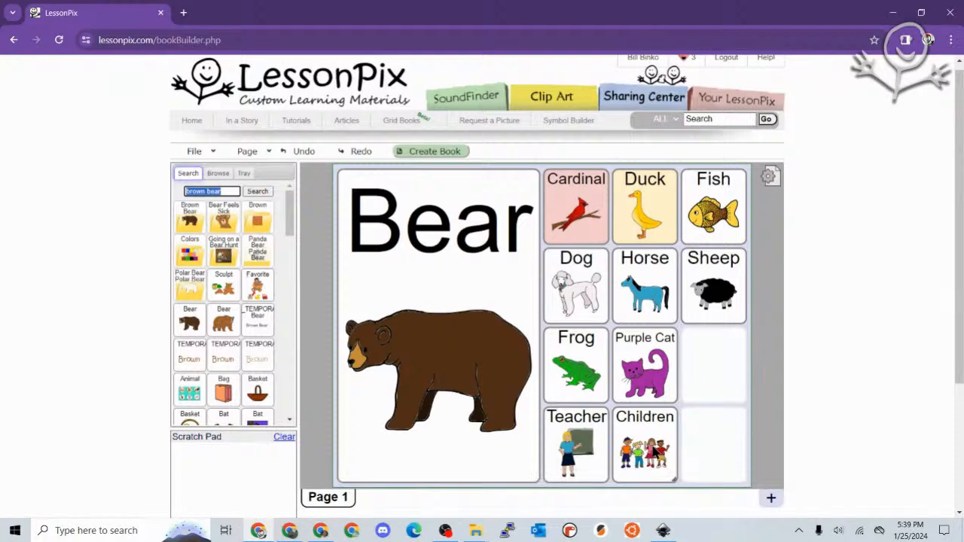
- Swap Purple Cat and Teacher, move Children right, and merge the bottom empty cells into one
left_click_drag(648, 369, 562, 437)
left_click_drag(630, 446, 686, 393)
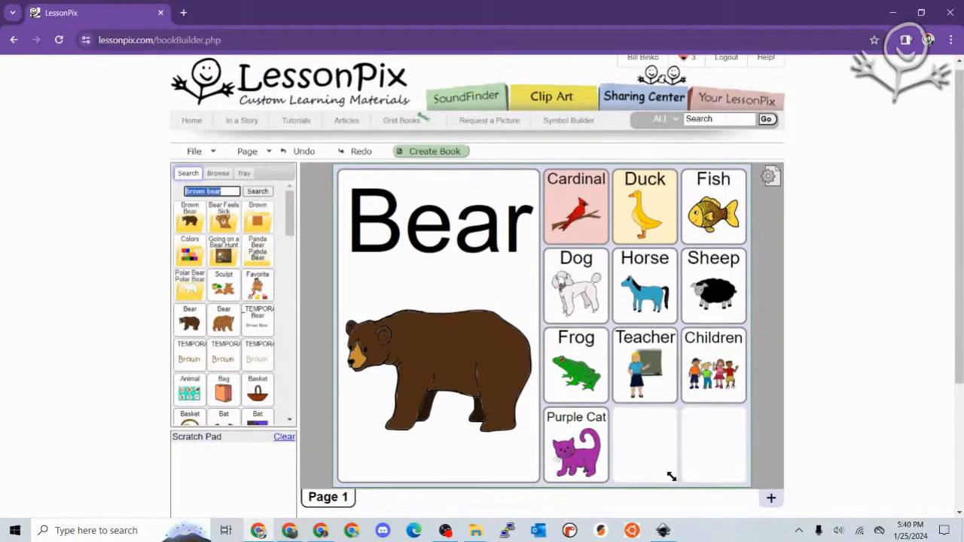
left_click_drag(672, 477, 737, 469)
right_click(681, 440)
- Label the wide bottom cell 'All Done' with a light green background
left_click(712, 446)
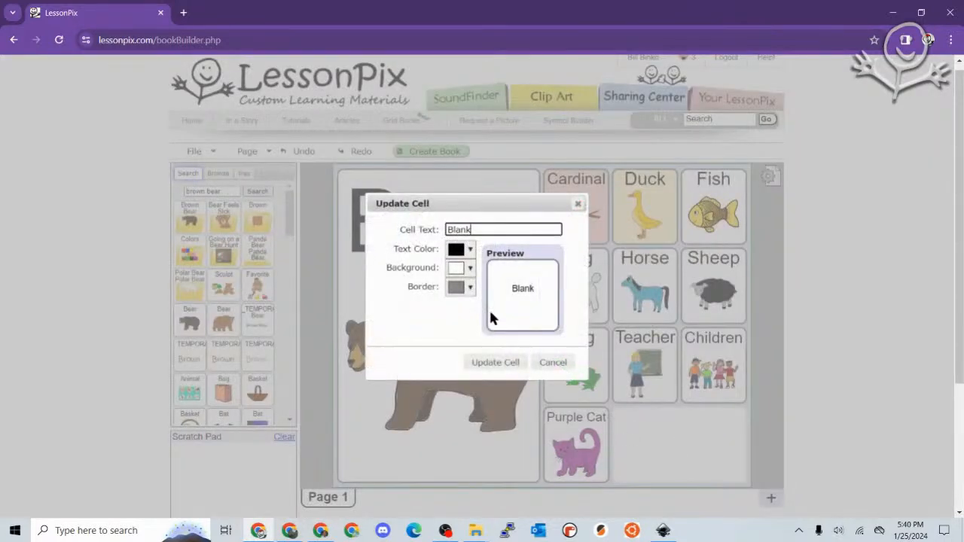
left_click_drag(492, 231, 389, 223)
type("All Done")
left_click(470, 268)
left_click(496, 319)
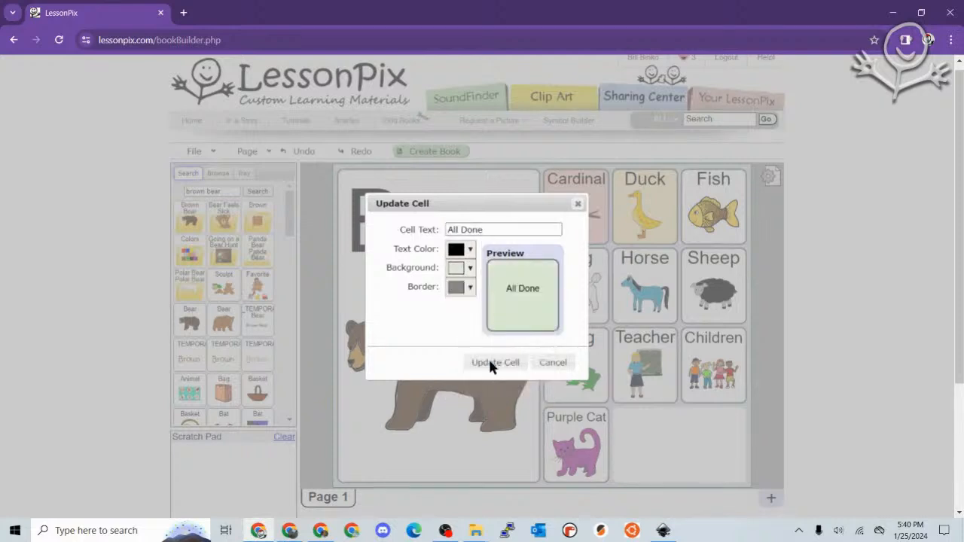
left_click(500, 367)
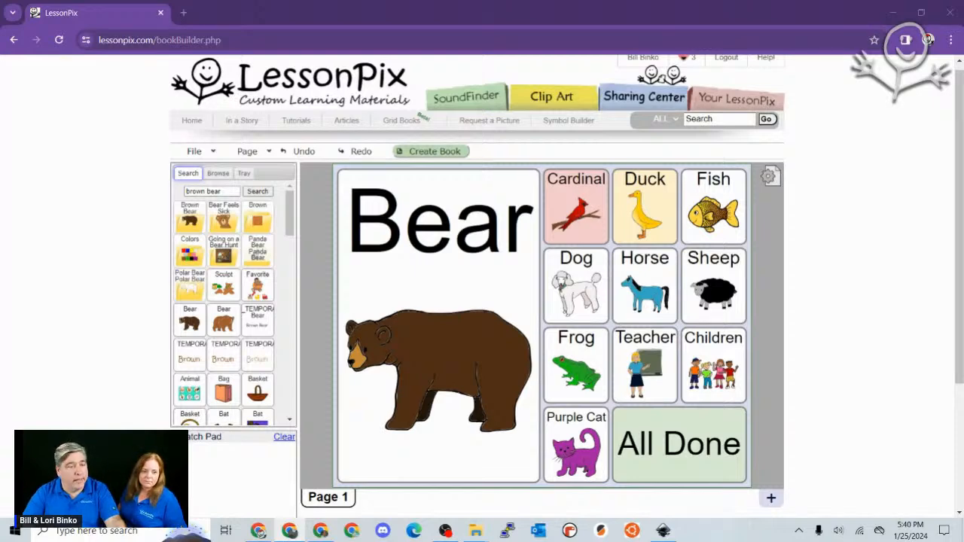
left_click(214, 152)
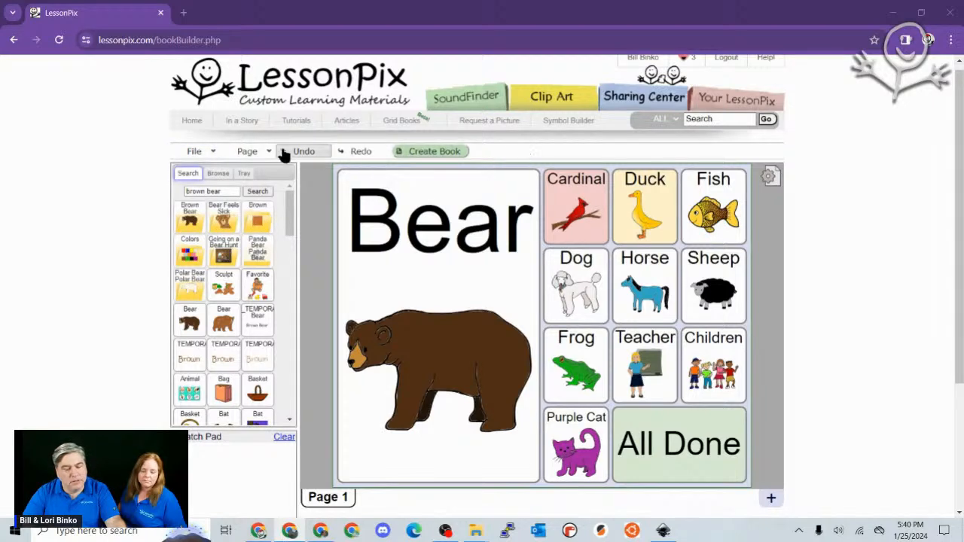
- Create the book with rounded large bottom tabs, Thin borders, Narrow spacing and Century Gothic font
left_click(420, 152)
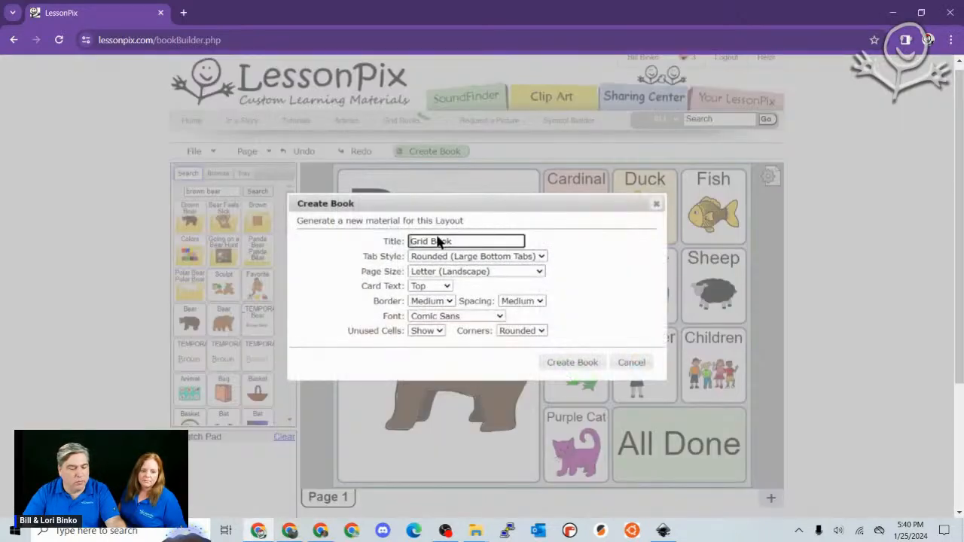
left_click(472, 257)
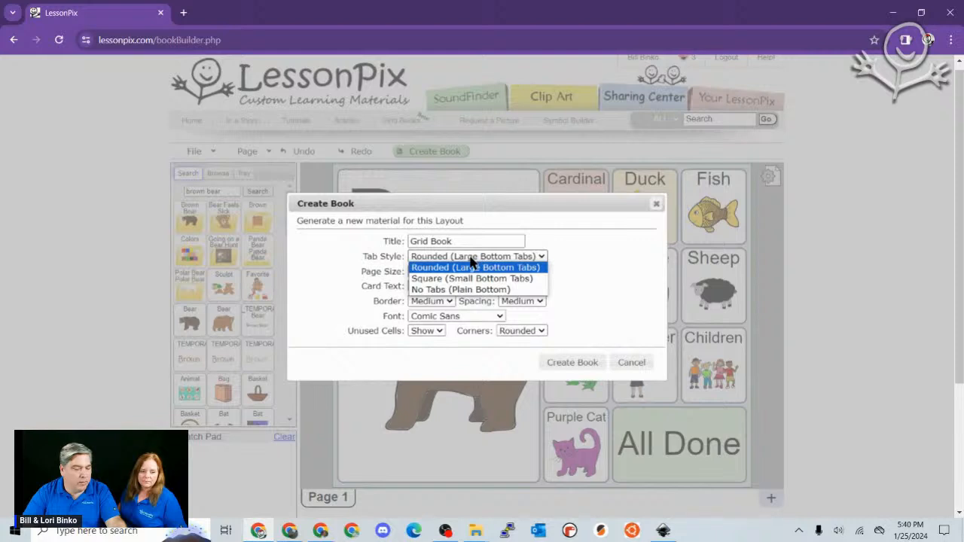
left_click(472, 261)
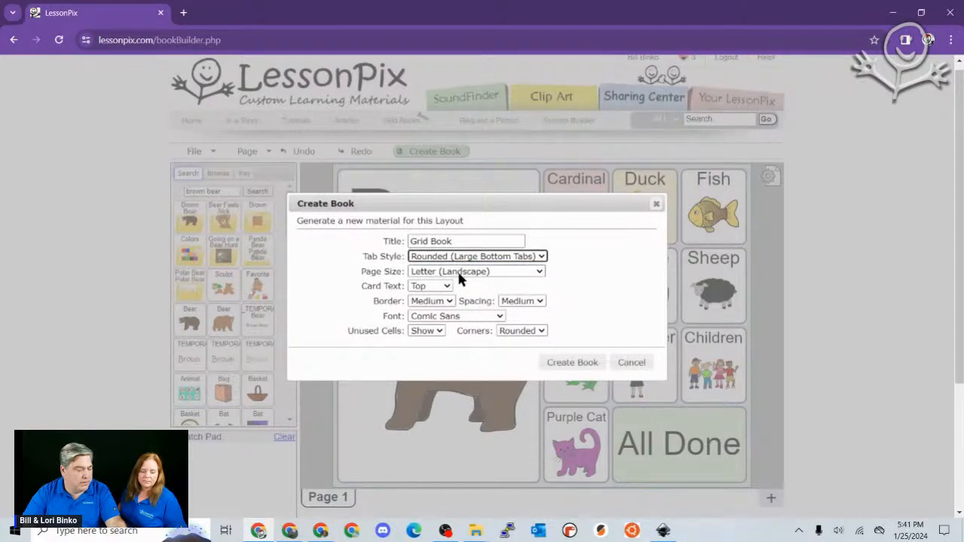
left_click(425, 302)
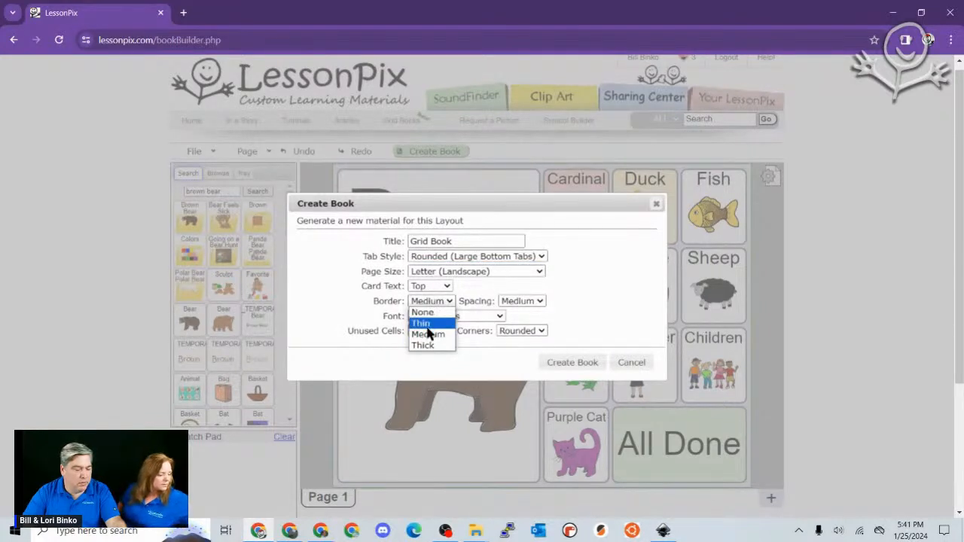
left_click(427, 324)
left_click(518, 305)
left_click(517, 323)
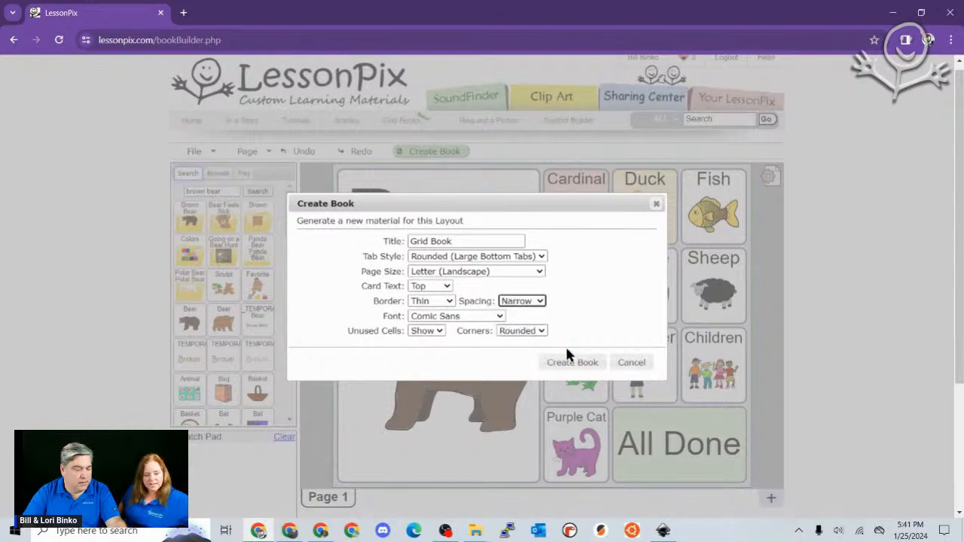
left_click(488, 315)
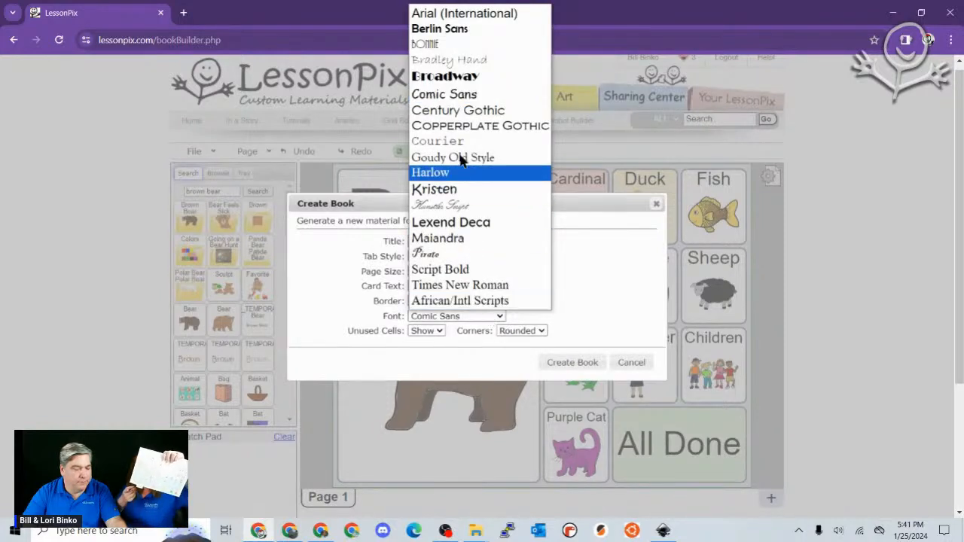
left_click(468, 108)
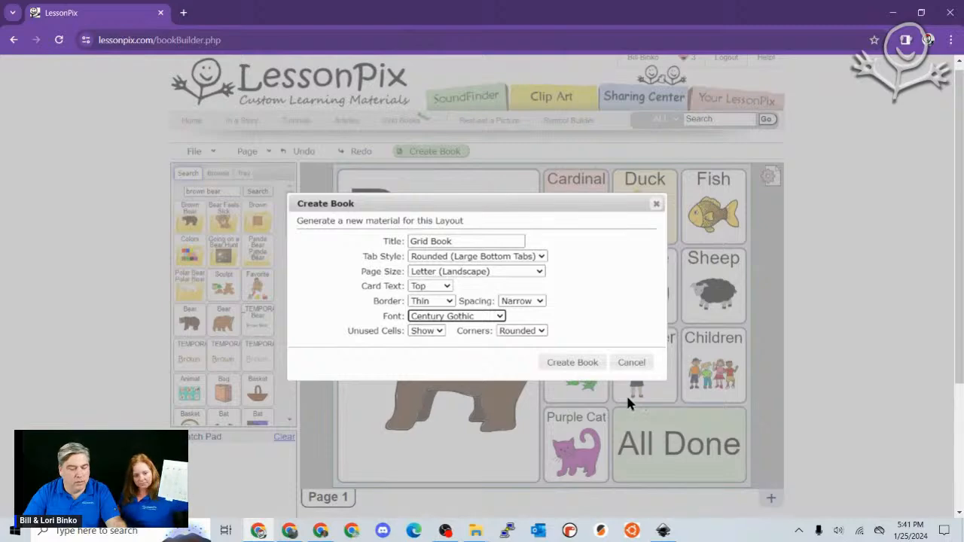
left_click(584, 369)
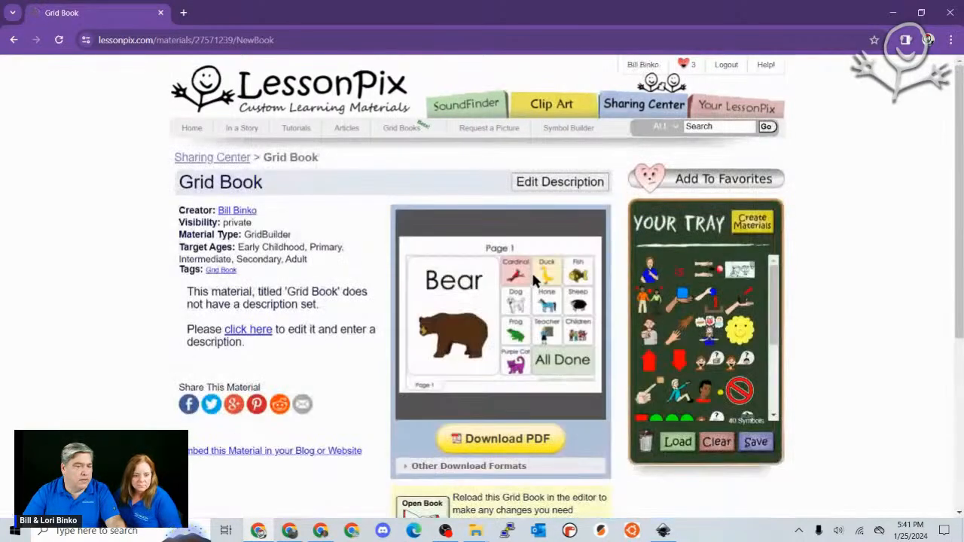
- Download the Grid Book as a PDF
left_click(486, 433)
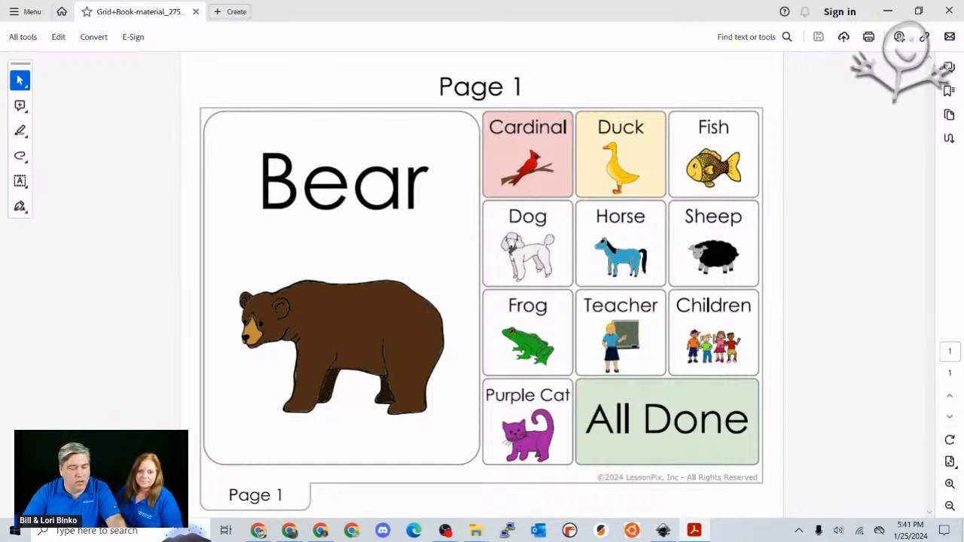
- Zoom in and out on the Grid Book PDF, then minimize Adobe Acrobat
scroll(565, 226, "up", 4)
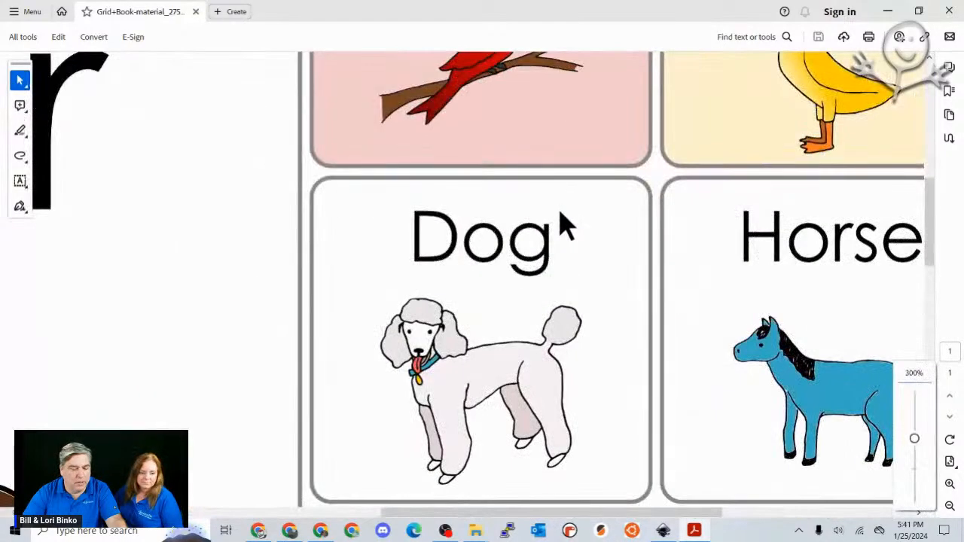
scroll(432, 362, "up", 5)
scroll(443, 358, "down", 8)
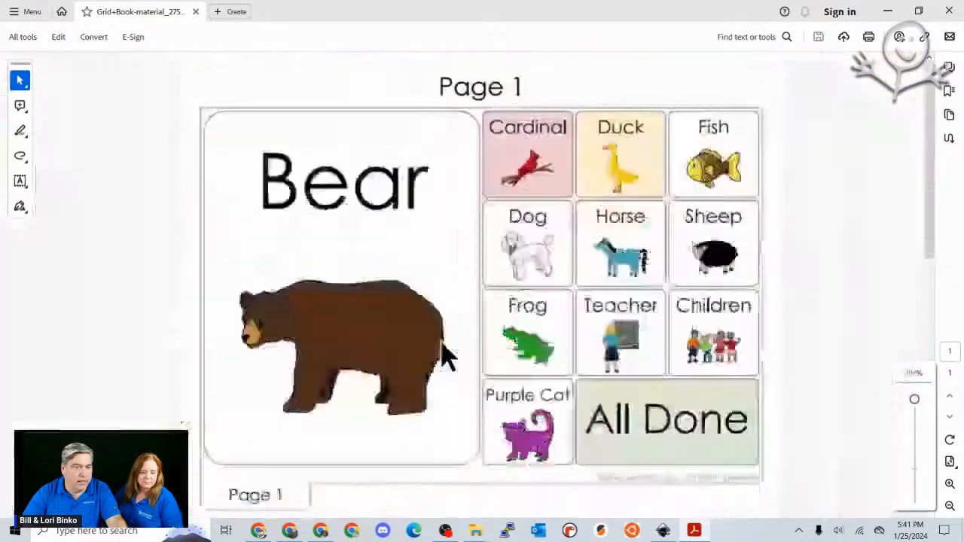
scroll(443, 345, "down", 2)
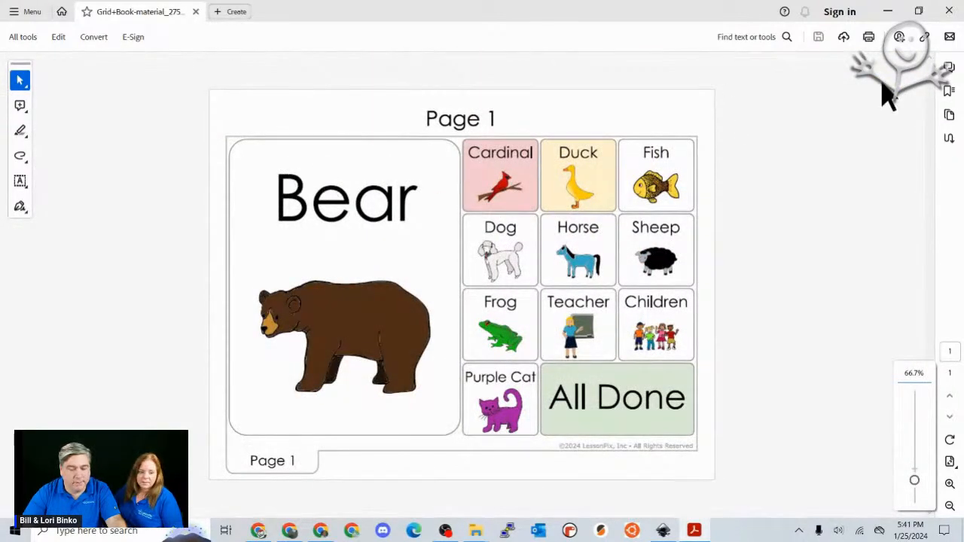
left_click(886, 12)
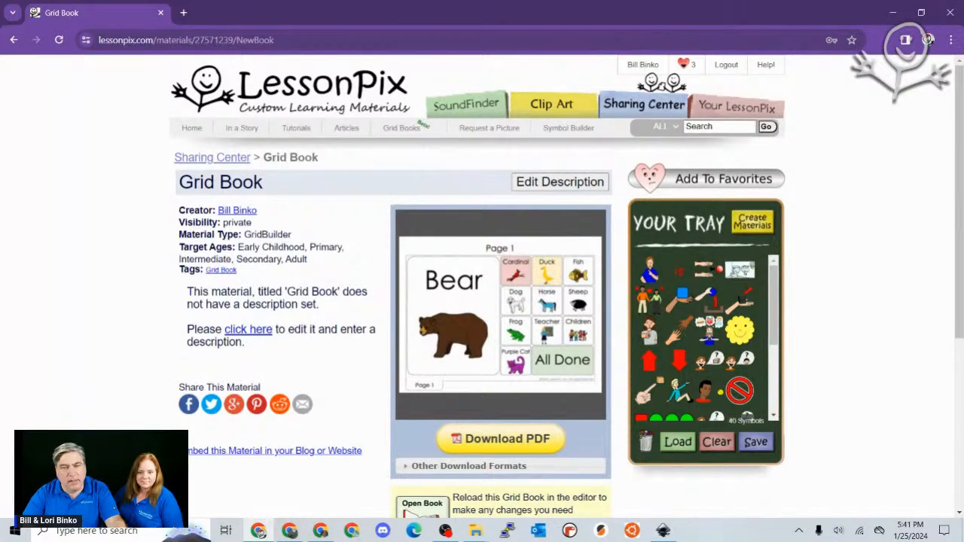
- Reopen the saved Grid Book from Your LessonPix's saved materials in the book builder
left_click(762, 115)
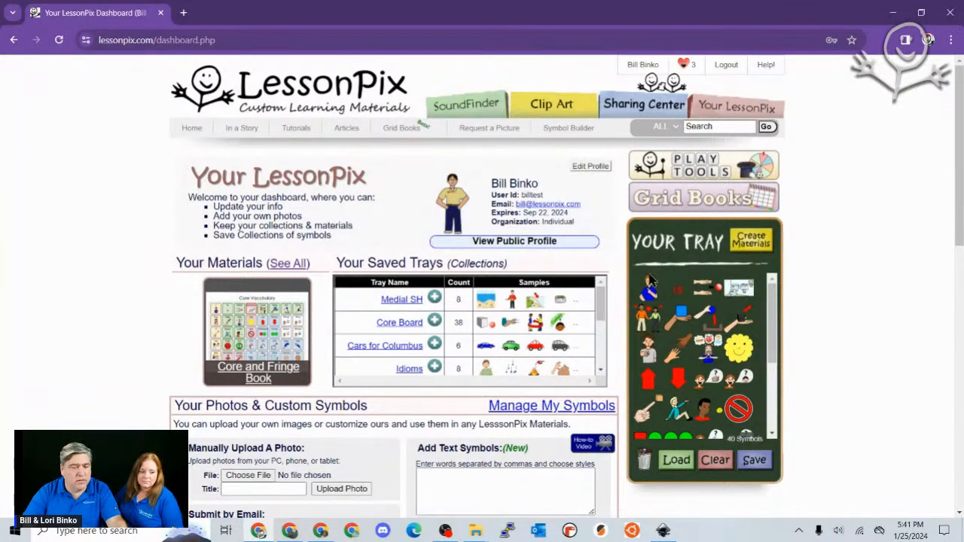
left_click(286, 265)
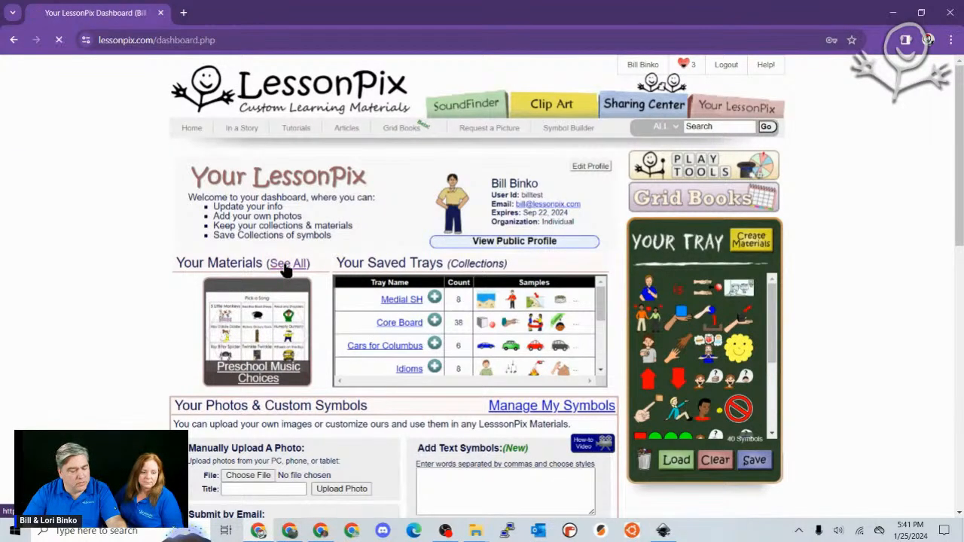
left_click(357, 360)
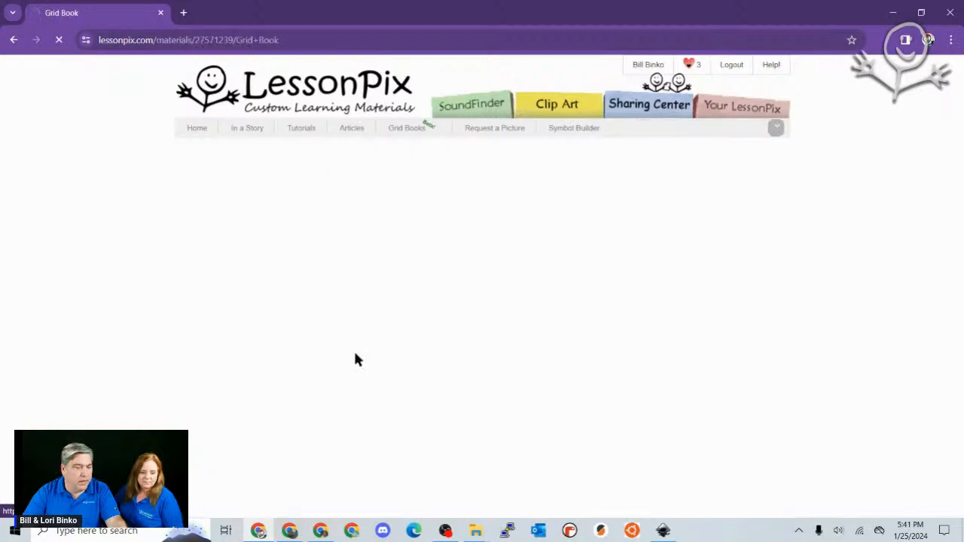
scroll(667, 393, "down", 3)
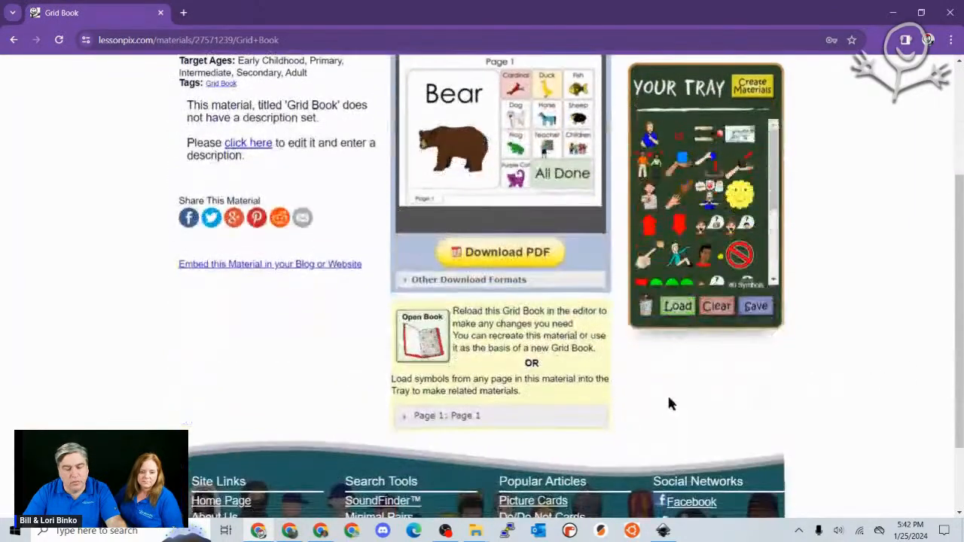
left_click(559, 423)
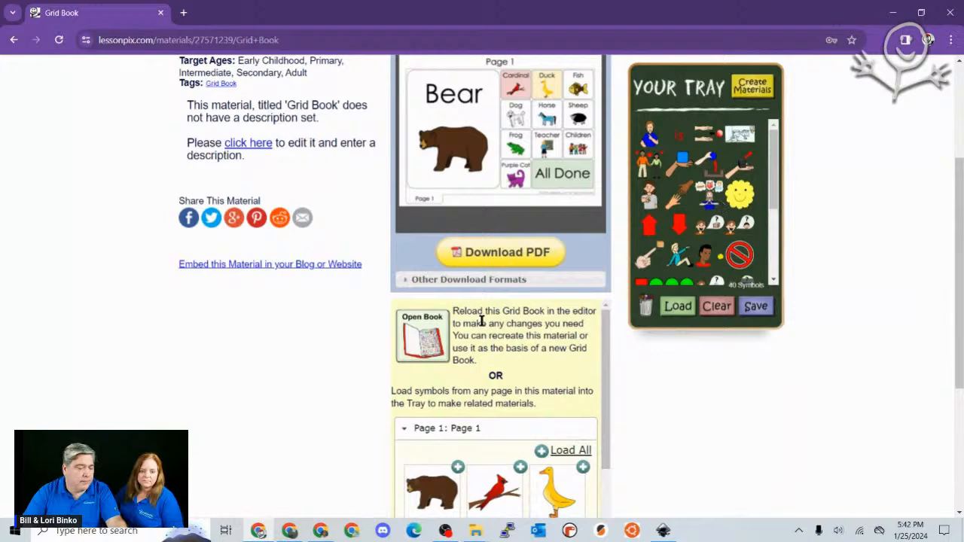
left_click(421, 338)
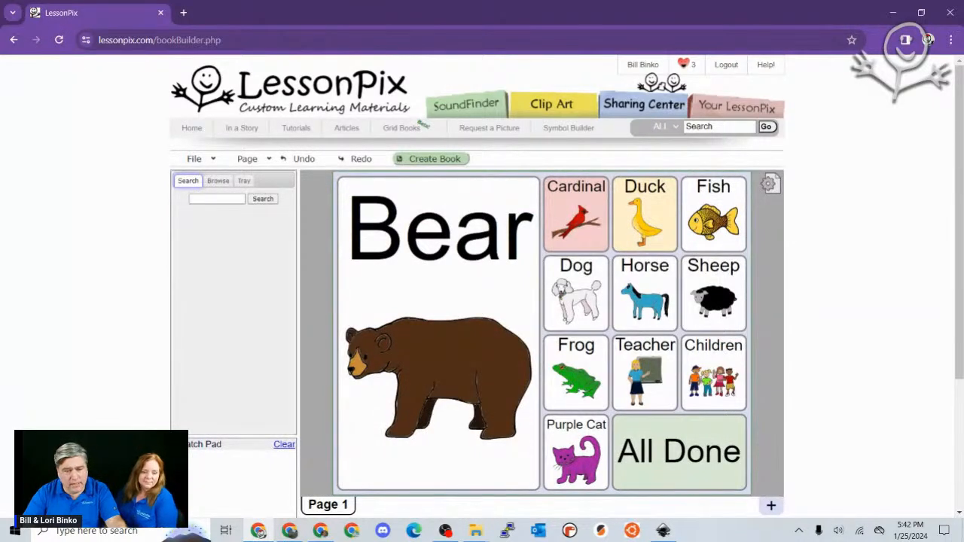
- Change the Cardinal cell's background from light pink to white and update the cell
mouse_move(595, 226)
left_mouse_down()
mouse_move(580, 290)
mouse_move(583, 218)
left_mouse_up()
double_click(583, 219)
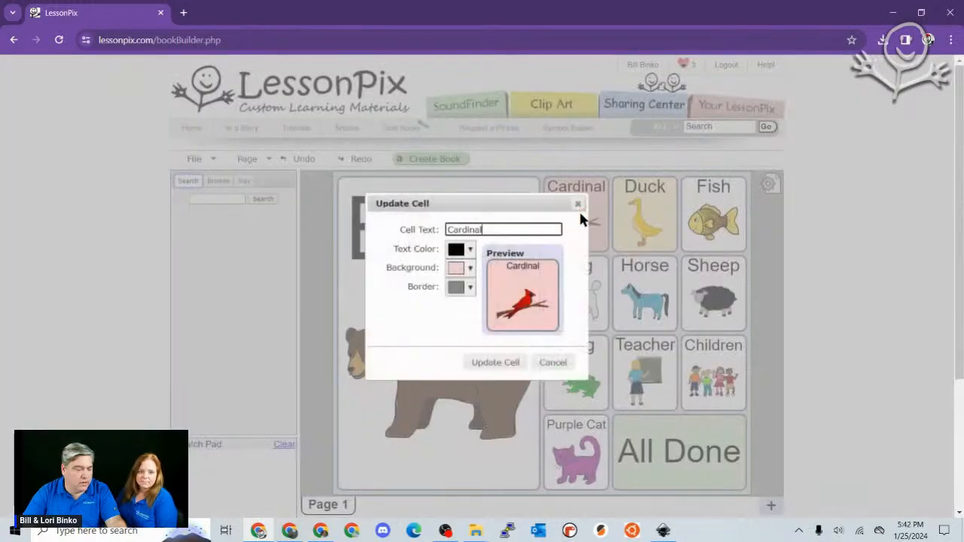
left_click(467, 268)
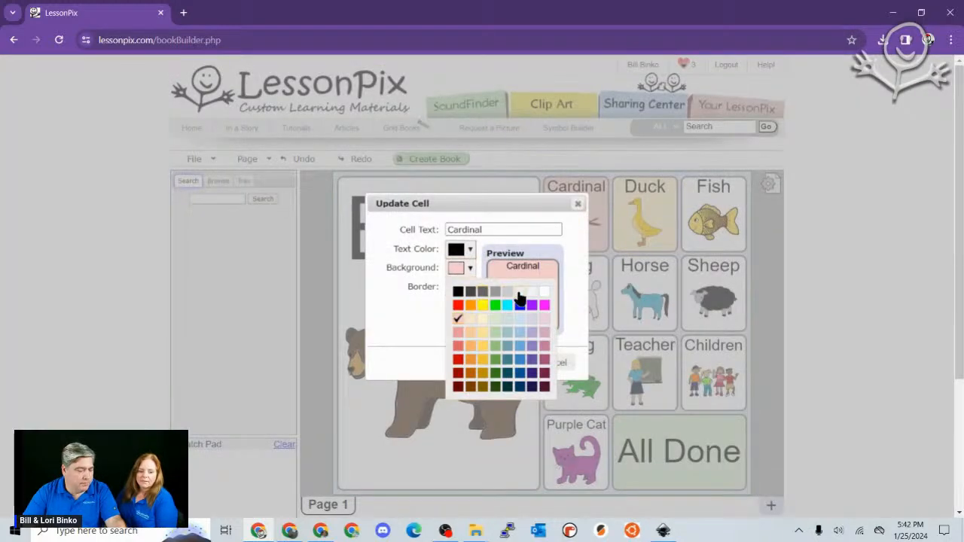
left_click(545, 293)
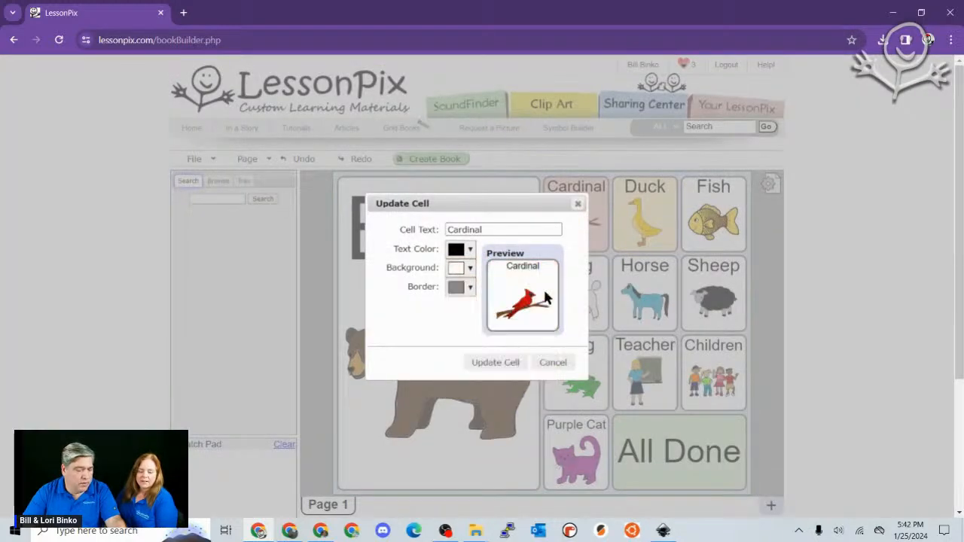
left_click(507, 362)
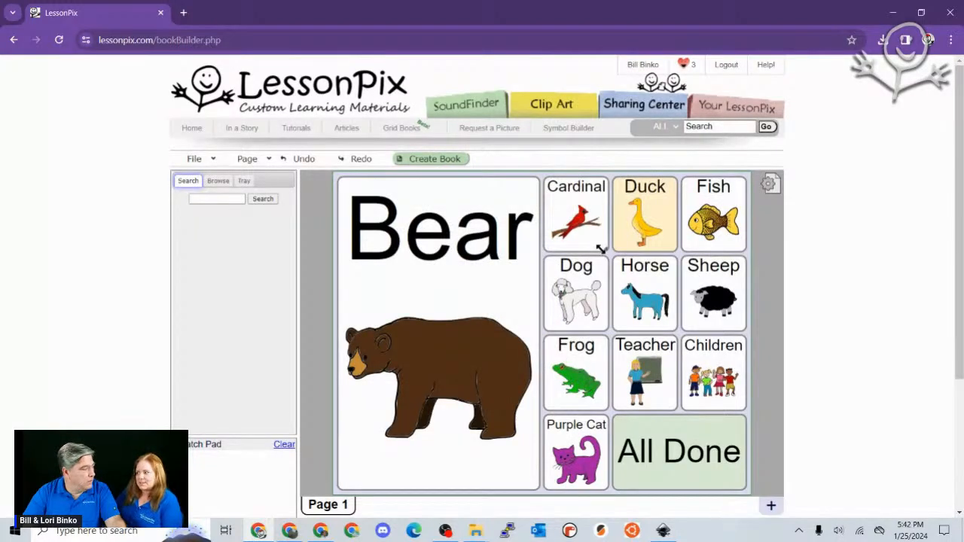
scroll(593, 246, "down", 1)
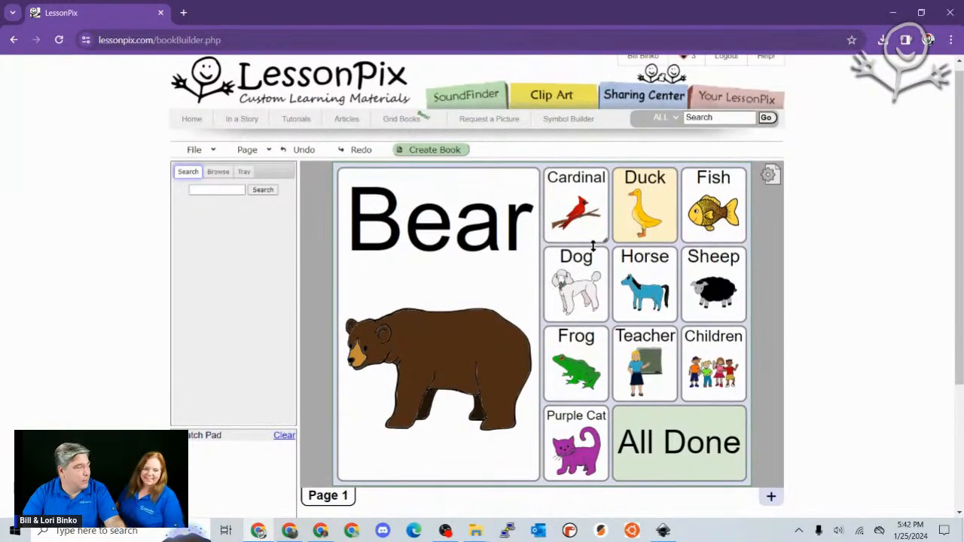
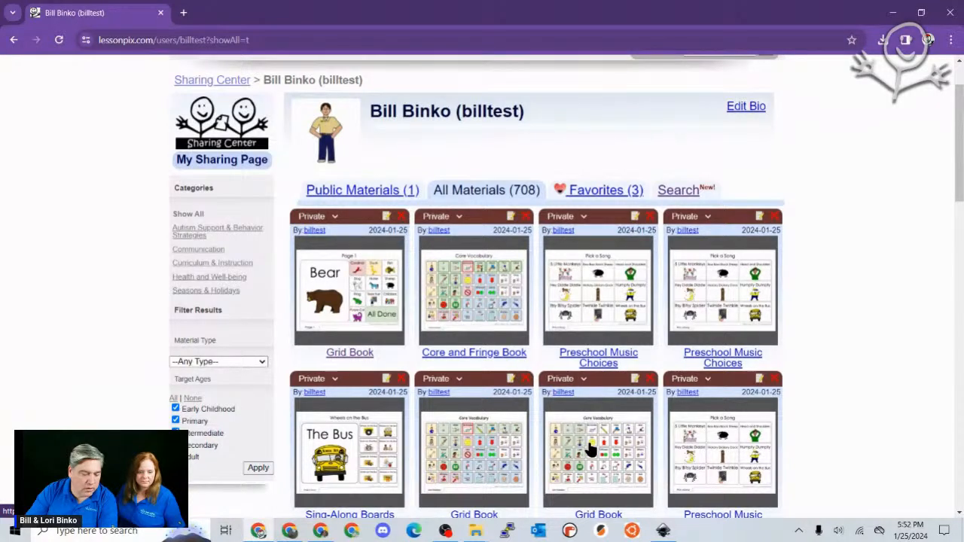
- Open the private Grid Book's detail page from the All Materials grid
left_click(590, 449)
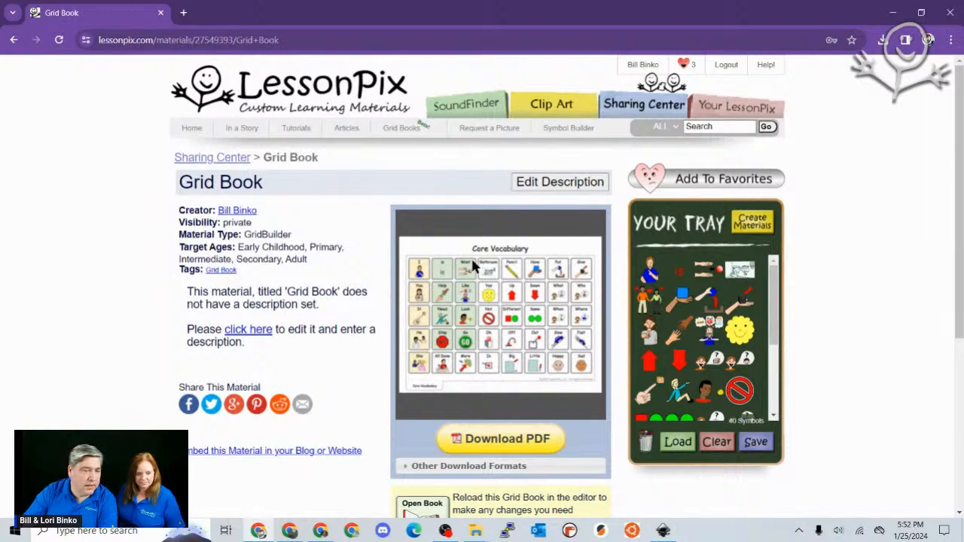
- From the dashboard's materials list, load the Core and Fringe Book and show its Core Vocabulary page
scroll(515, 320, "down", 3)
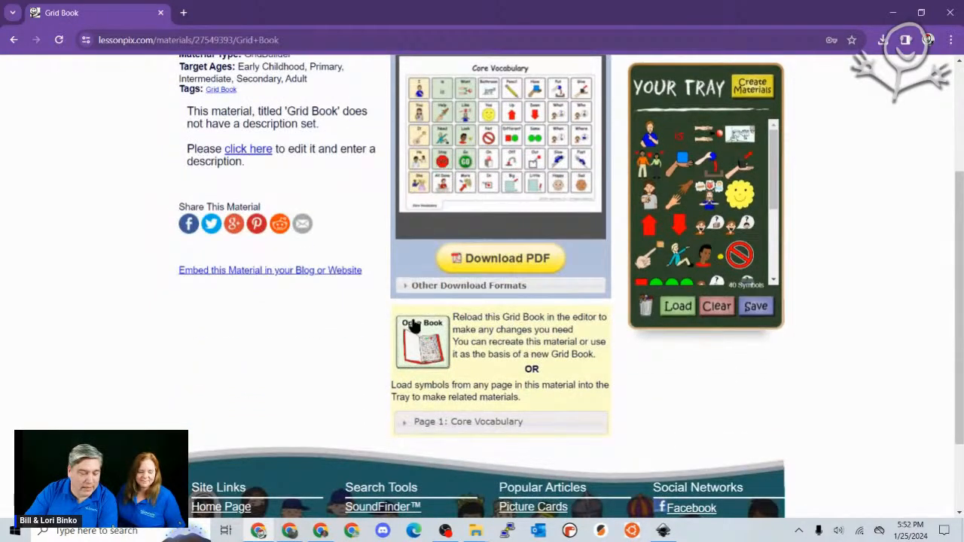
left_click(445, 336)
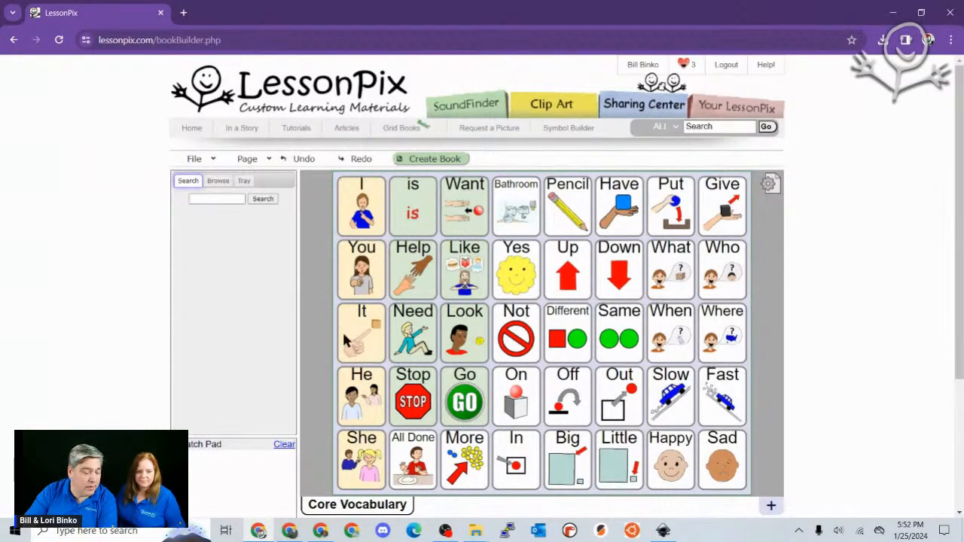
left_click(739, 107)
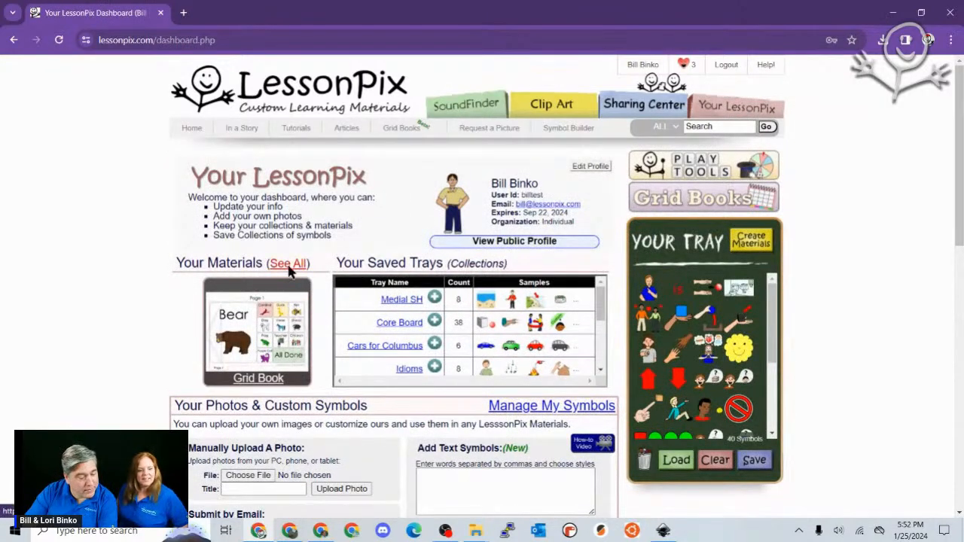
left_click(289, 264)
left_click(443, 348)
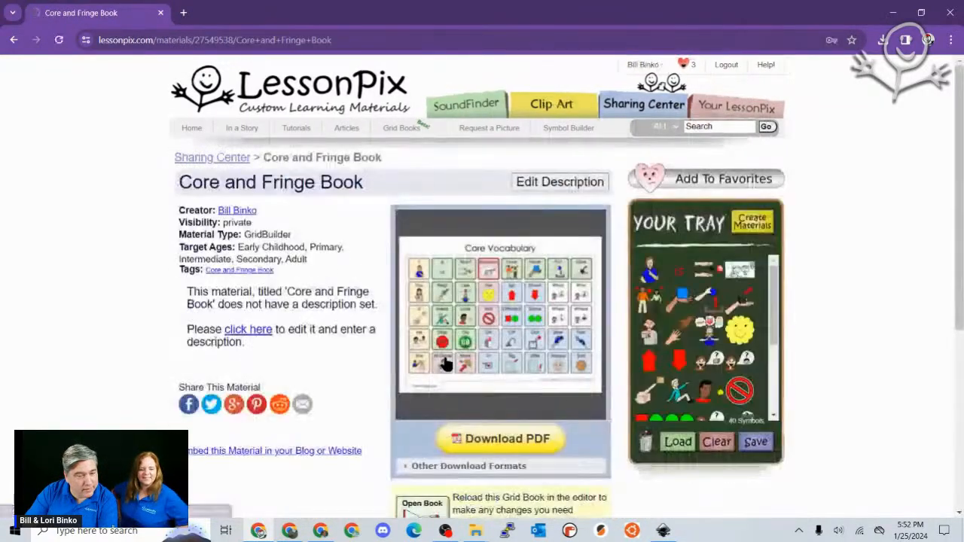
left_click(437, 509)
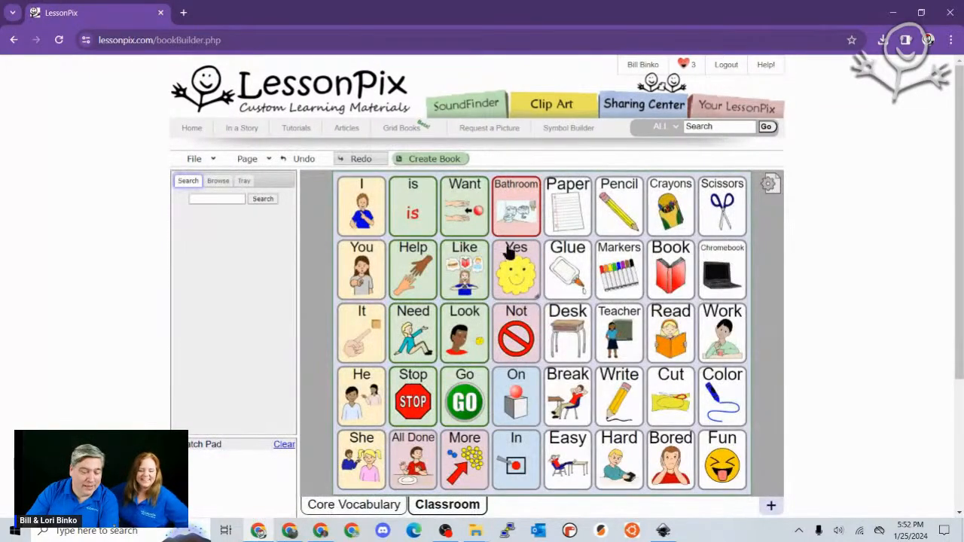
left_click(359, 506)
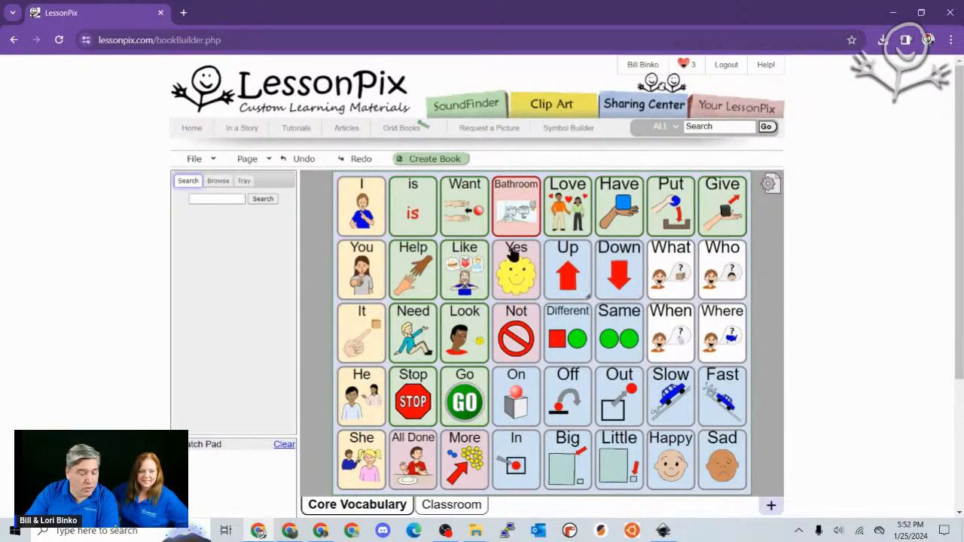
- Inspect the Go tile's cell settings without changes, then switch to the Classroom page
double_click(455, 395)
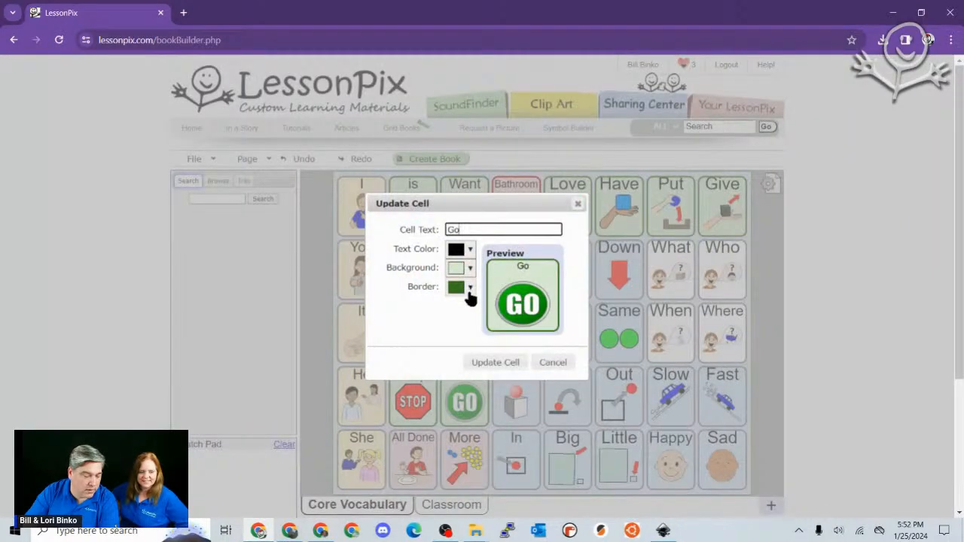
left_click(553, 363)
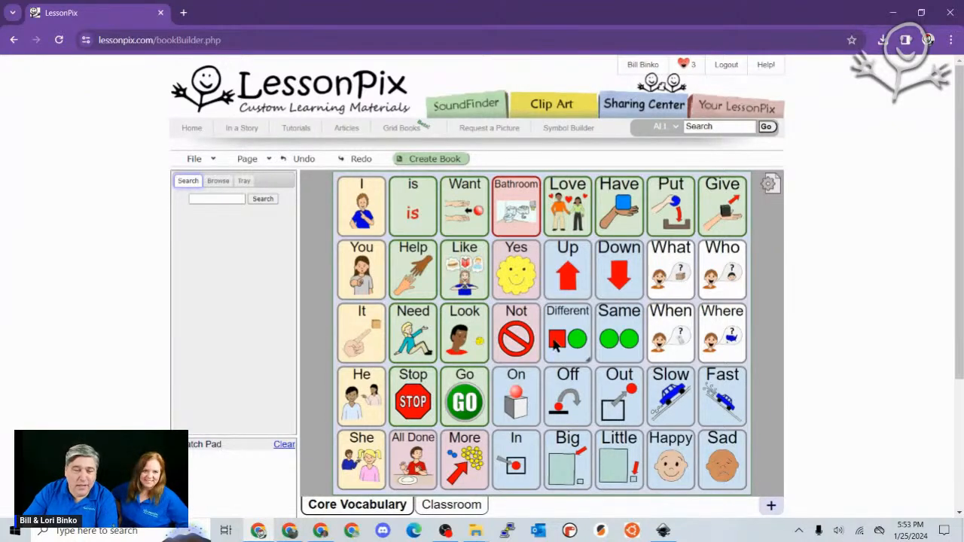
left_click(441, 510)
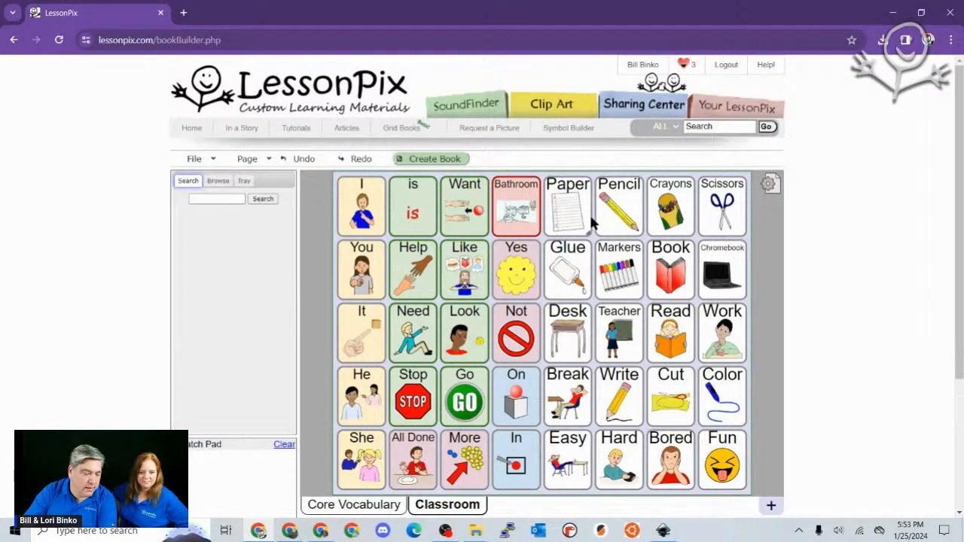
mouse_move(580, 215)
left_mouse_down()
mouse_move(588, 295)
mouse_move(570, 211)
left_mouse_up()
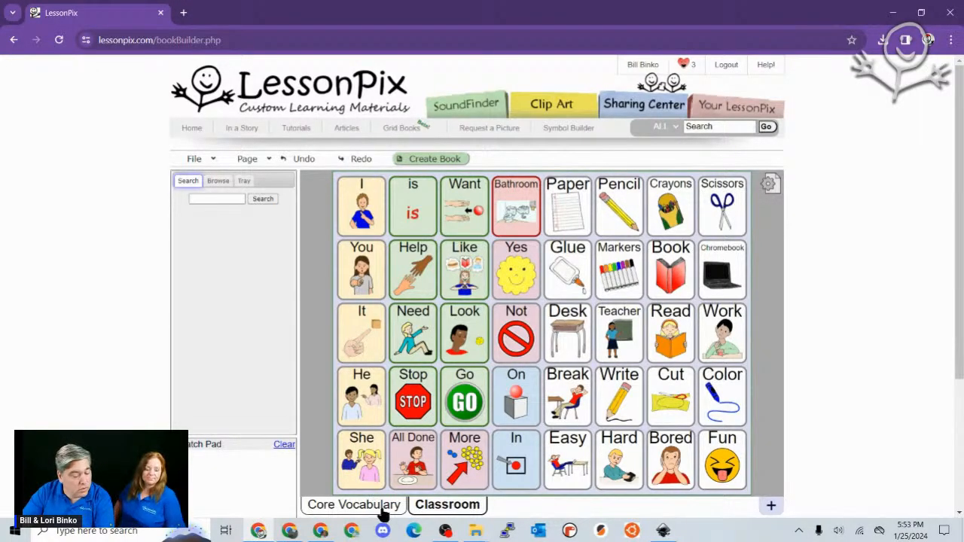
left_click(249, 160)
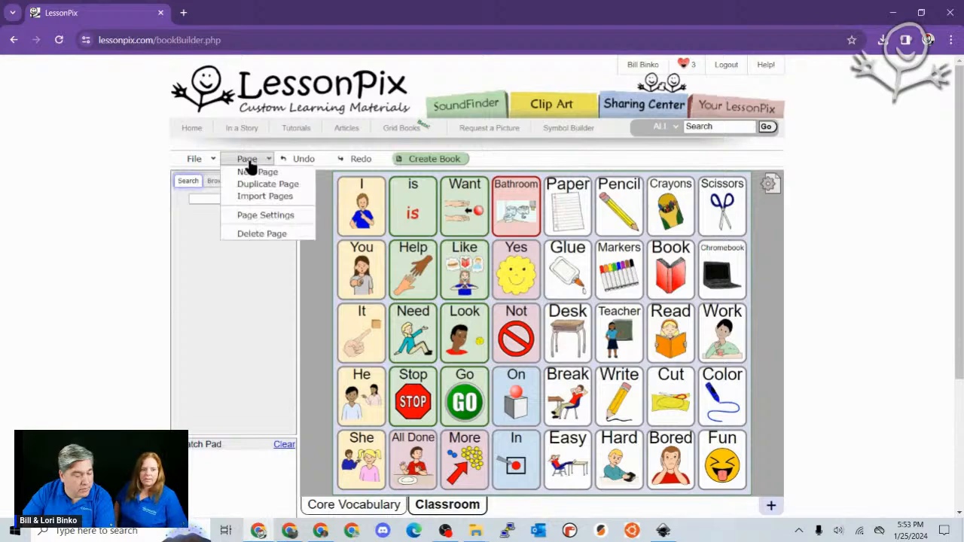
- Duplicate the Classroom page and retitle the copy from 'Copy Of Classroom' to 'Demo Page'
left_click(247, 187)
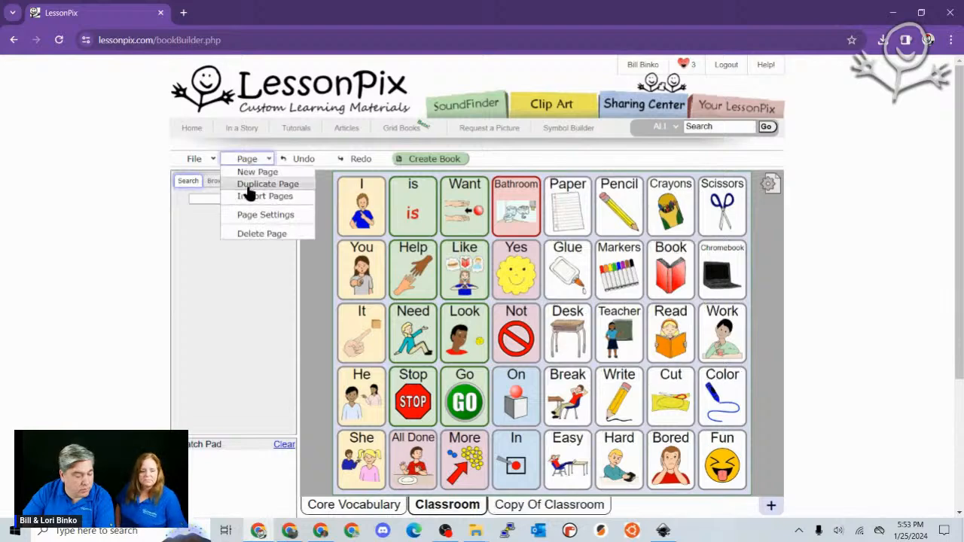
left_click(532, 509)
left_click(533, 510)
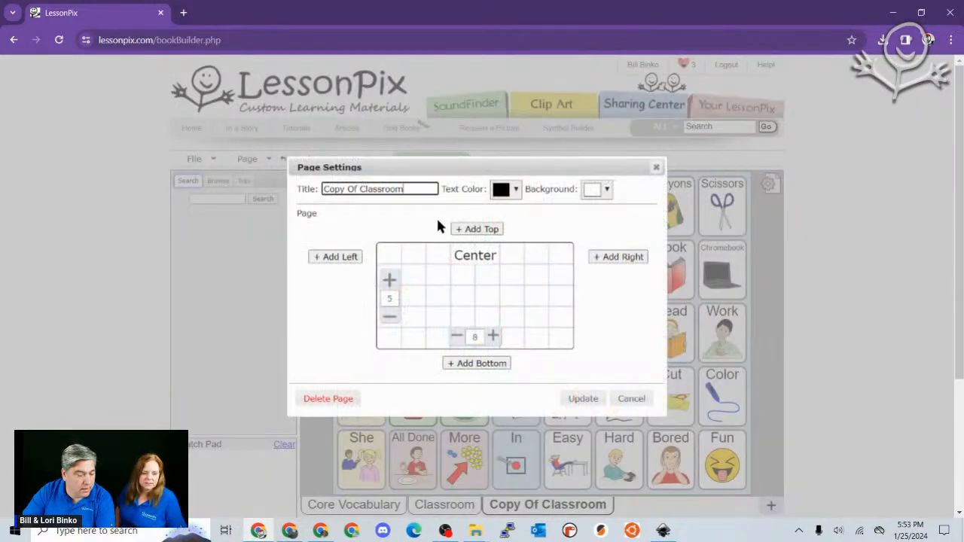
left_click_drag(423, 193, 293, 174)
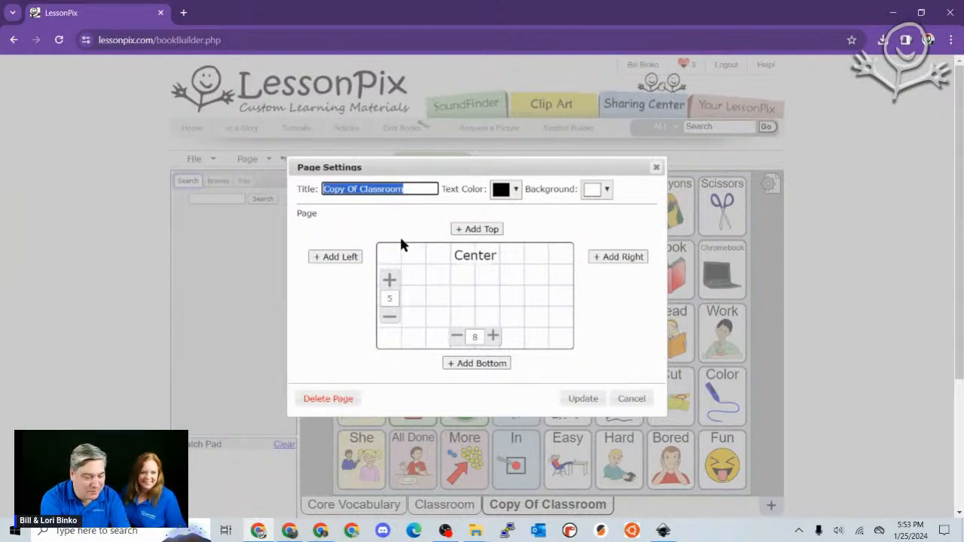
type("Demo Page")
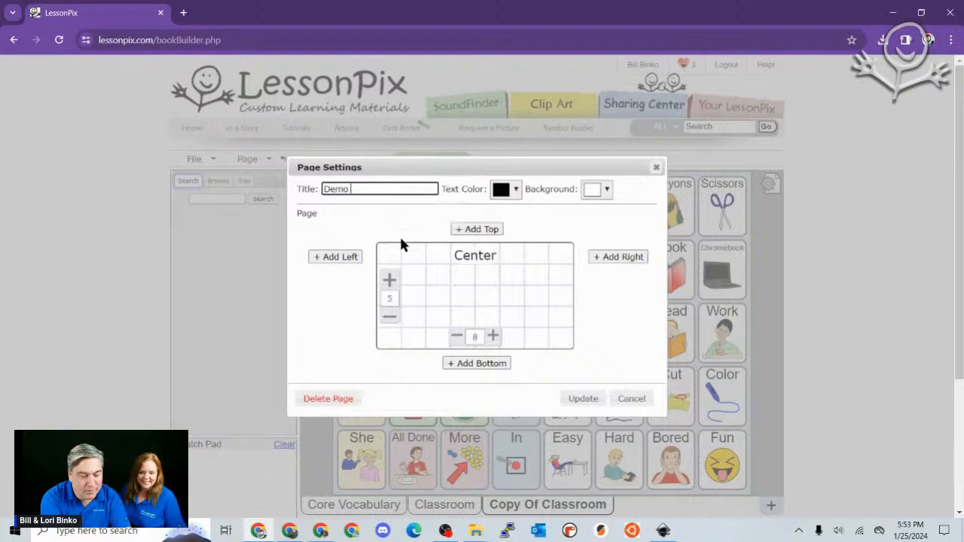
left_click(585, 400)
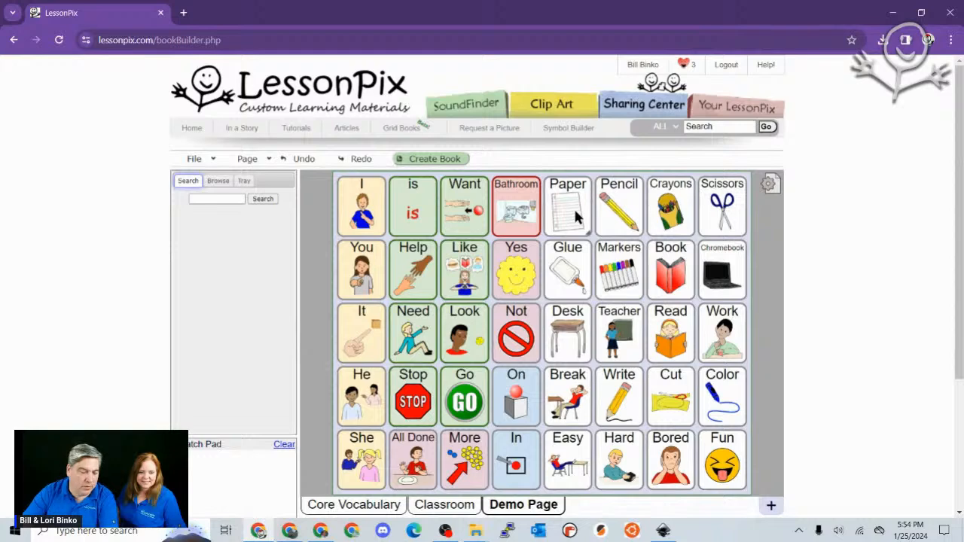
- Move the Paper and Glue symbols from the Demo Page into the scratch pad
left_click_drag(573, 206, 211, 452)
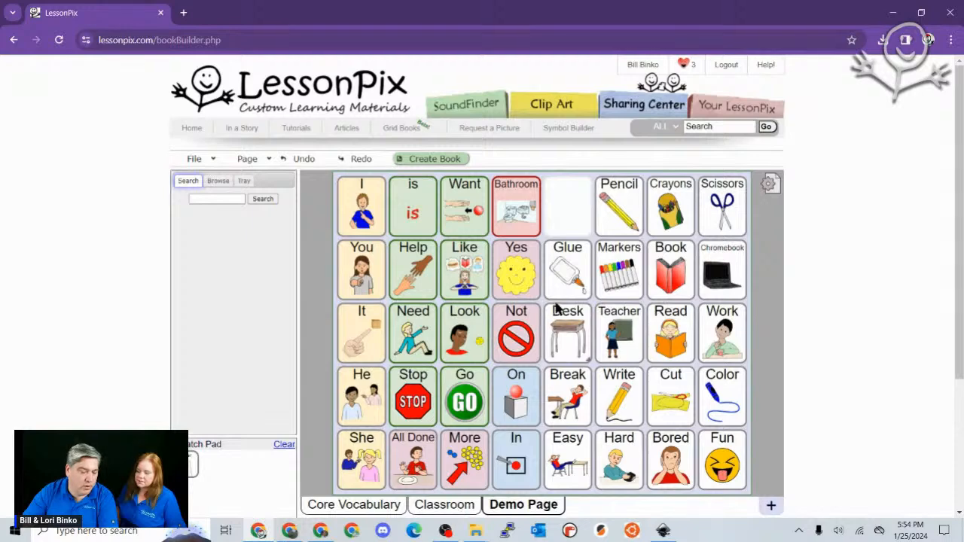
left_click_drag(574, 271, 271, 482)
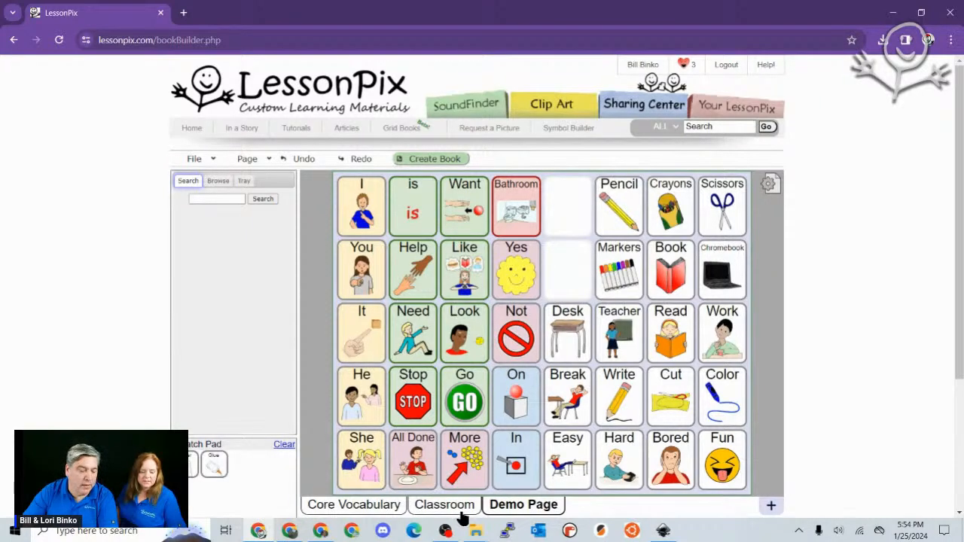
left_click(428, 504)
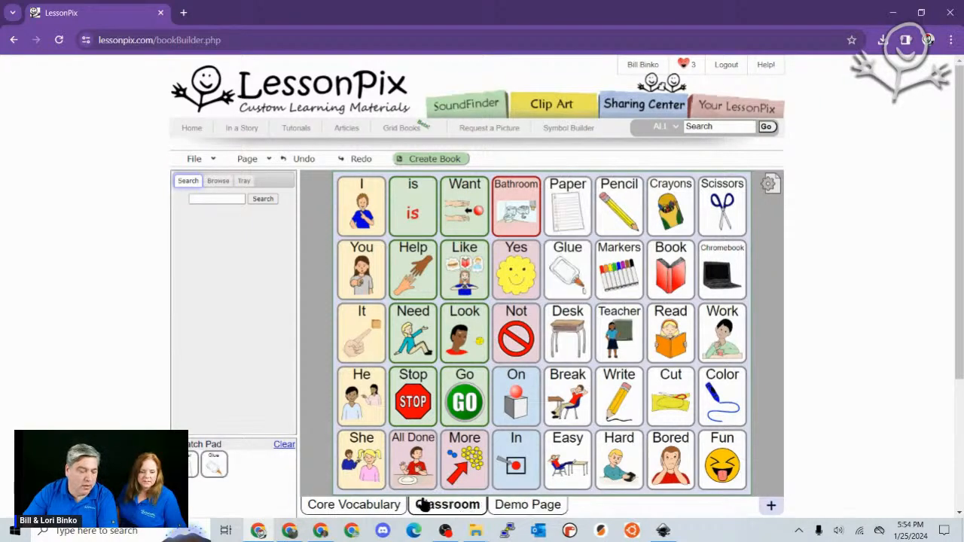
left_click(524, 506)
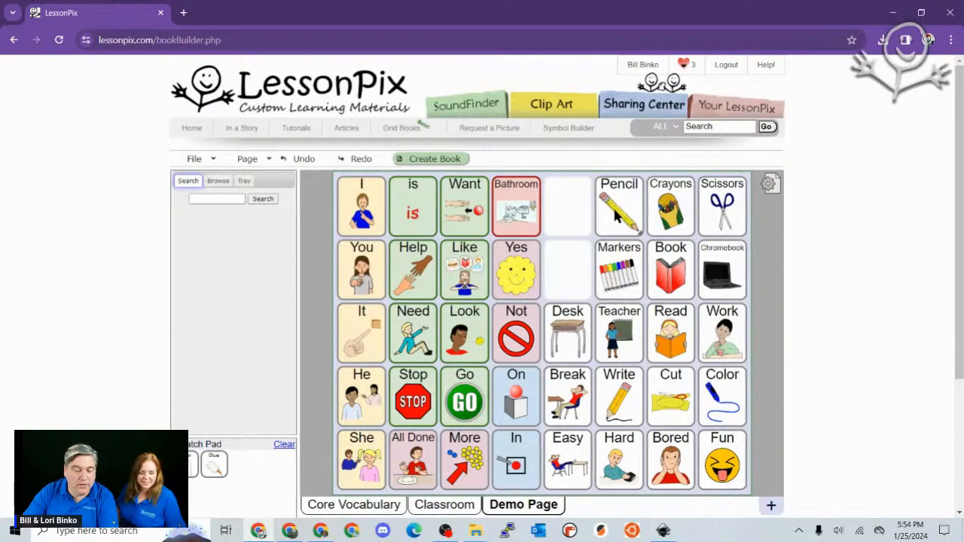
- Shift Pencil left into Paper's empty cell, undoing the extra Pencil copies
mouse_move(615, 211)
left_mouse_down()
mouse_move(565, 198)
mouse_move(559, 217)
mouse_move(746, 192)
mouse_move(565, 234)
mouse_move(551, 214)
left_mouse_up()
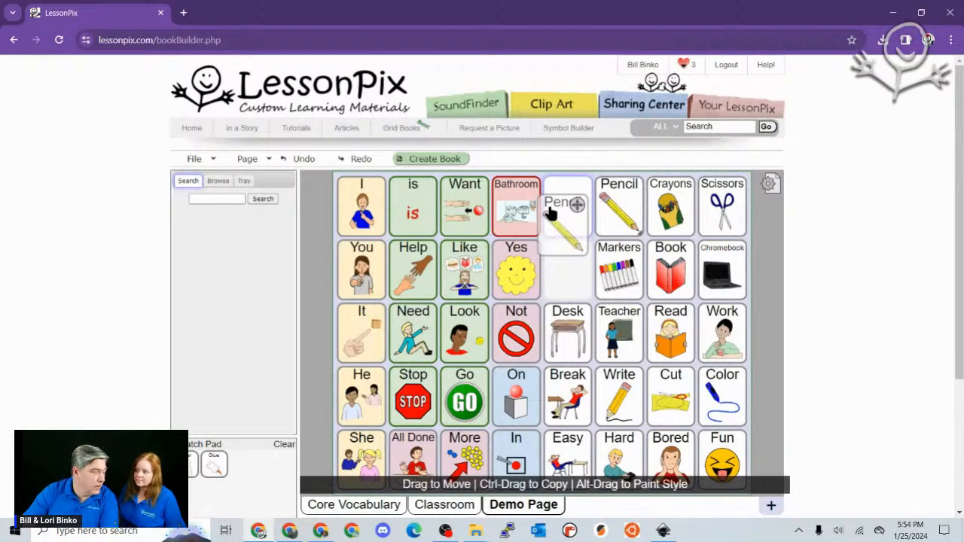
mouse_move(551, 213)
left_mouse_down()
mouse_move(413, 254)
mouse_move(409, 216)
mouse_move(345, 203)
left_mouse_up()
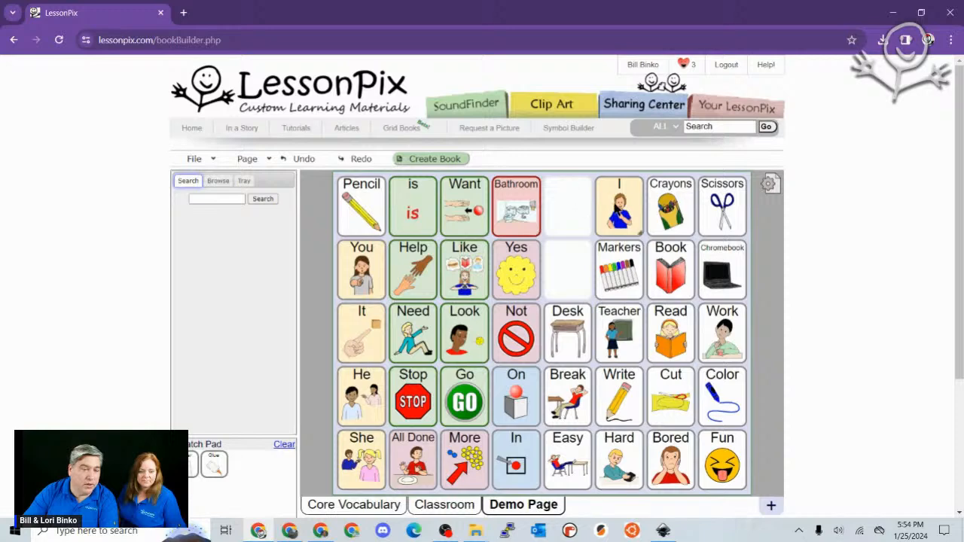
mouse_move(630, 213)
left_mouse_down()
mouse_move(344, 204)
mouse_move(354, 207)
left_mouse_up()
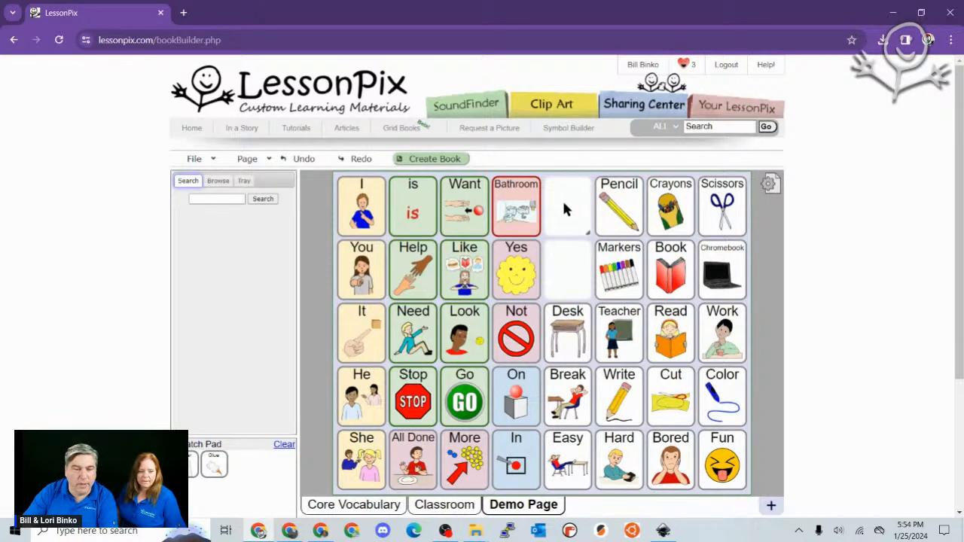
mouse_move(613, 215)
left_mouse_down()
mouse_move(566, 204)
mouse_move(612, 214)
mouse_move(595, 209)
mouse_move(602, 199)
mouse_move(600, 208)
left_mouse_up()
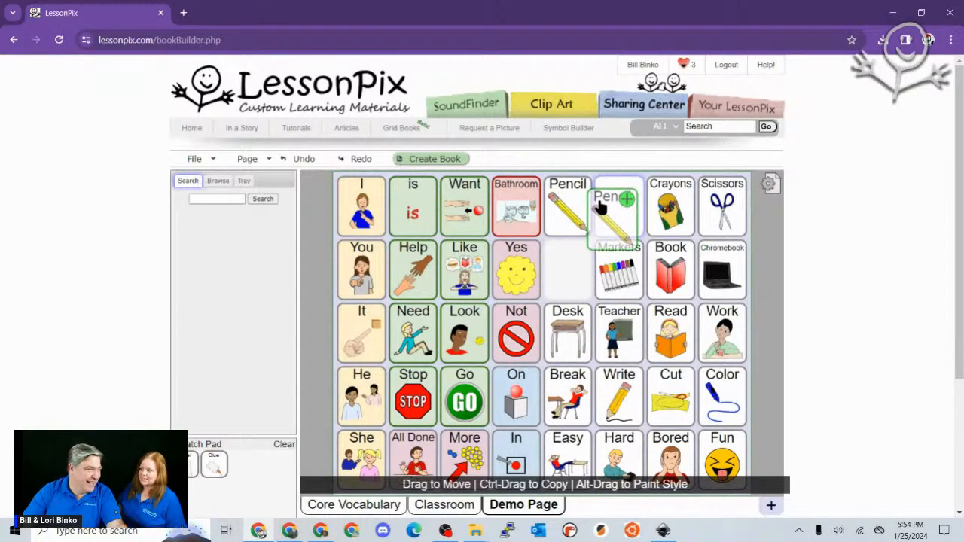
mouse_move(601, 207)
left_mouse_down()
mouse_move(564, 271)
mouse_move(560, 262)
mouse_move(580, 280)
mouse_move(577, 220)
mouse_move(610, 215)
left_mouse_up()
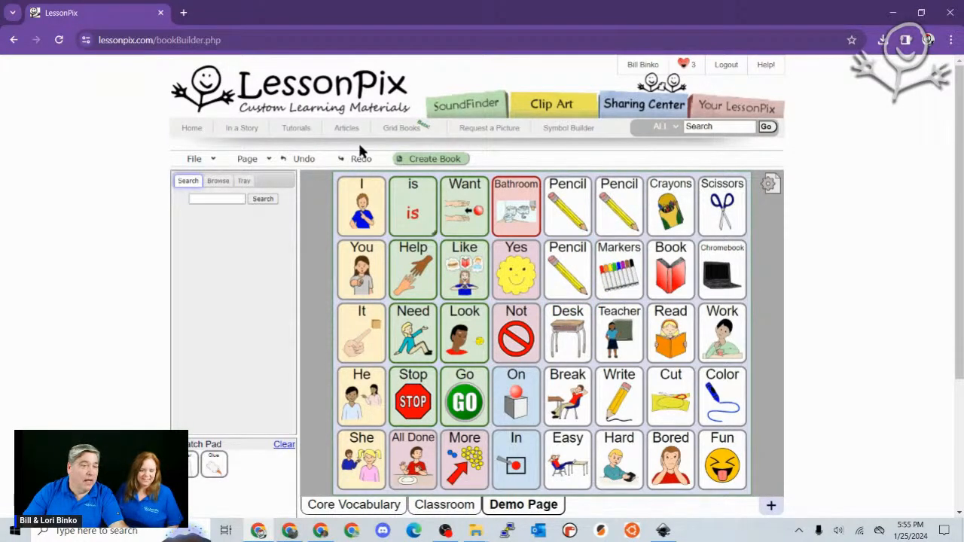
left_click(312, 162)
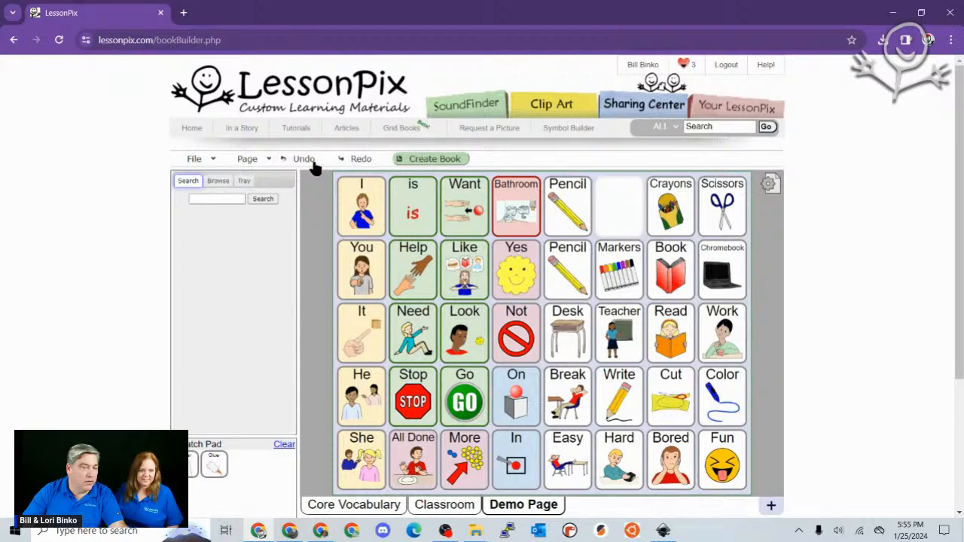
left_click(313, 163)
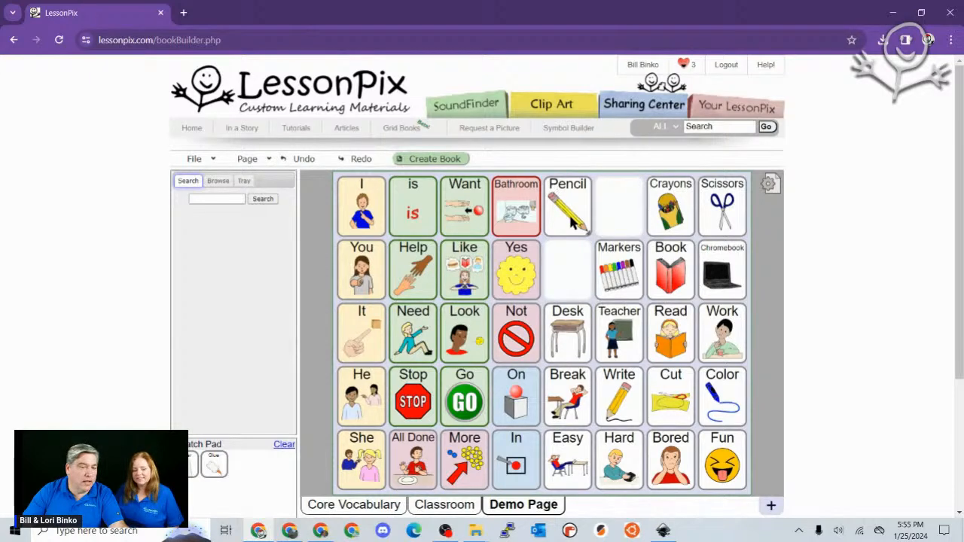
mouse_move(570, 218)
left_mouse_down()
mouse_move(655, 215)
mouse_move(586, 215)
mouse_move(622, 214)
mouse_move(595, 207)
mouse_move(608, 198)
mouse_move(551, 211)
mouse_move(549, 189)
mouse_move(553, 250)
left_mouse_up()
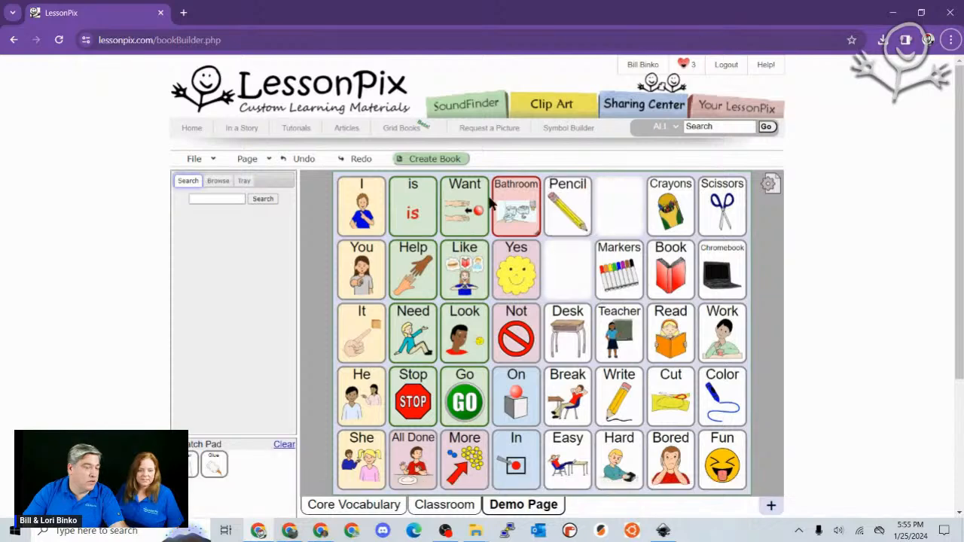
- Move the I and Bathroom tiles into empty slots, check the Desk cell, then undo the last change
left_click_drag(362, 213, 653, 268)
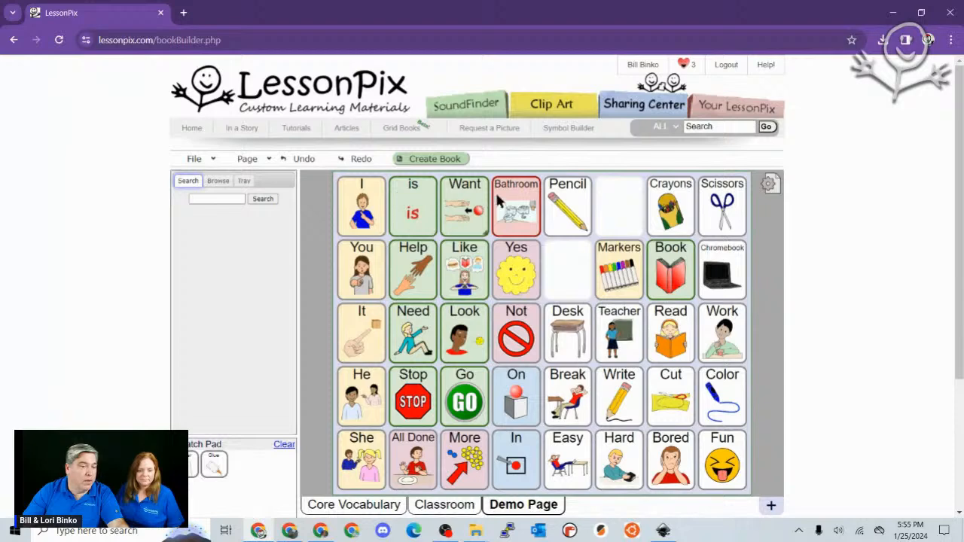
left_click_drag(516, 205, 599, 298)
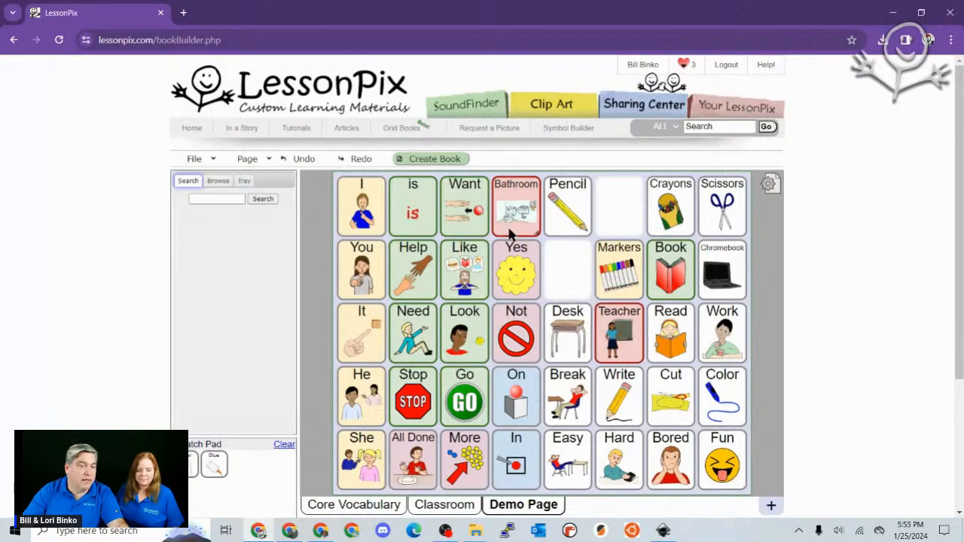
left_click_drag(556, 322, 553, 320)
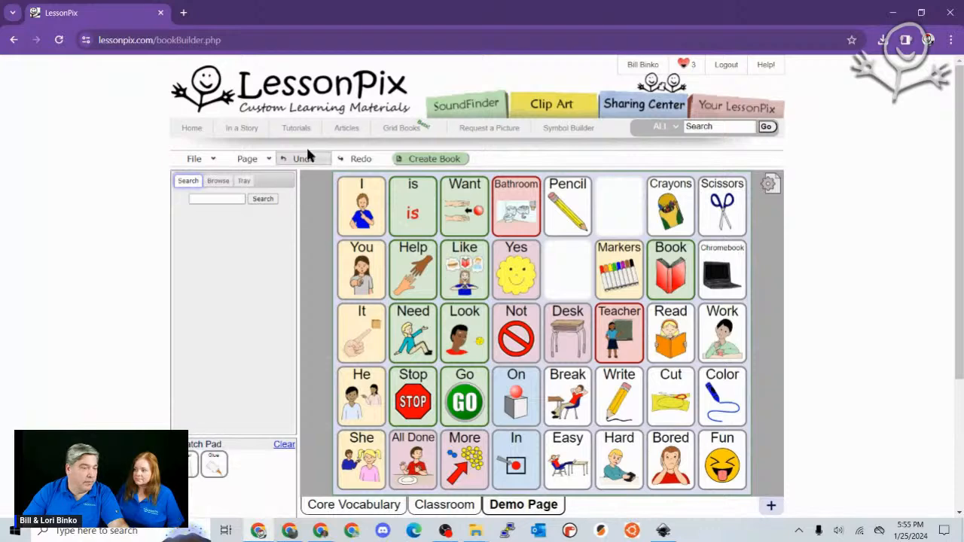
double_click(558, 334)
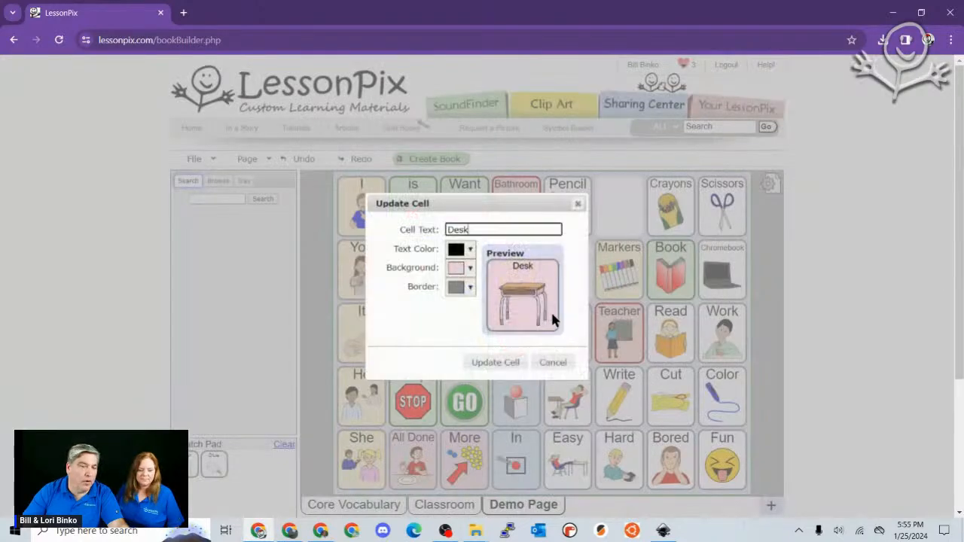
left_click(579, 205)
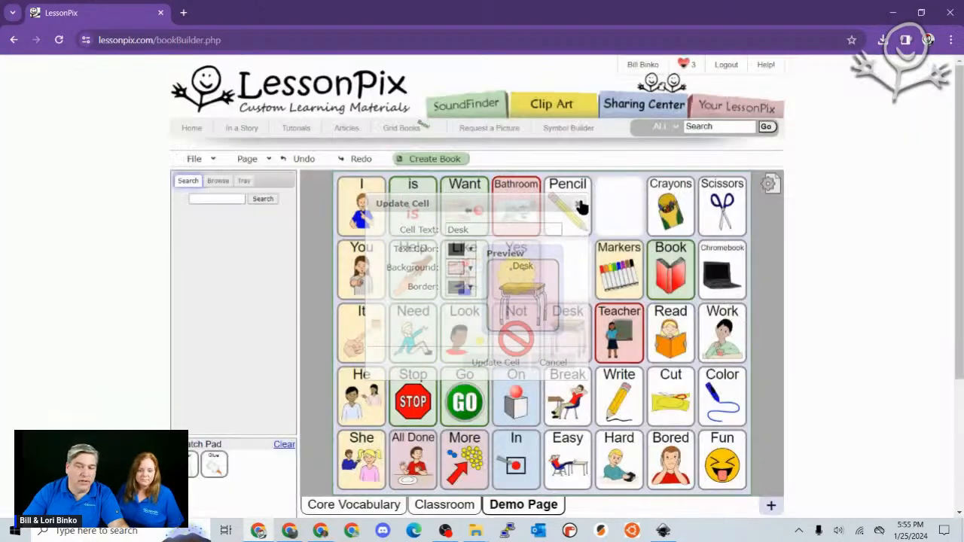
left_click(308, 164)
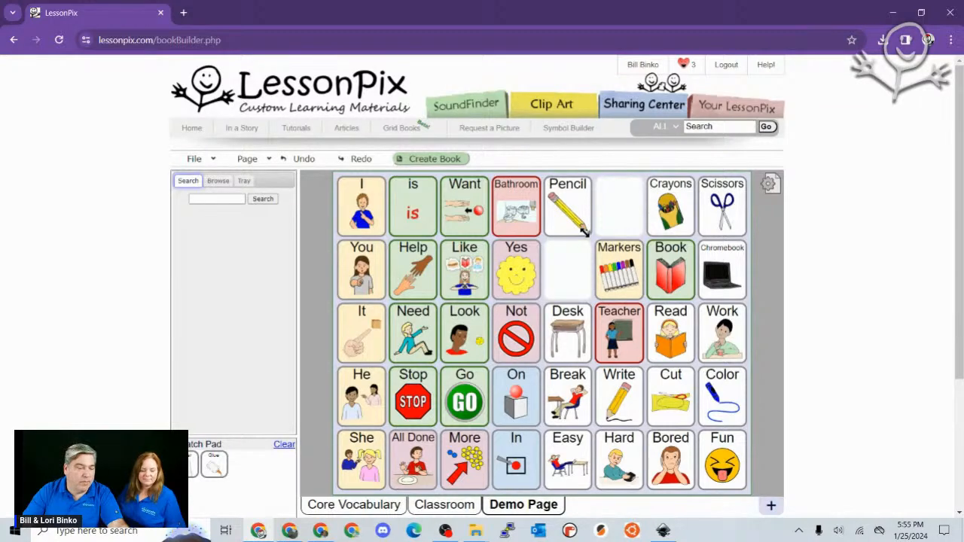
- Try stretching Pencil over two columns and I across the whole grid, then undo
mouse_move(585, 231)
left_mouse_down()
mouse_move(659, 380)
mouse_move(629, 290)
mouse_move(583, 238)
mouse_move(614, 260)
mouse_move(638, 322)
left_mouse_up()
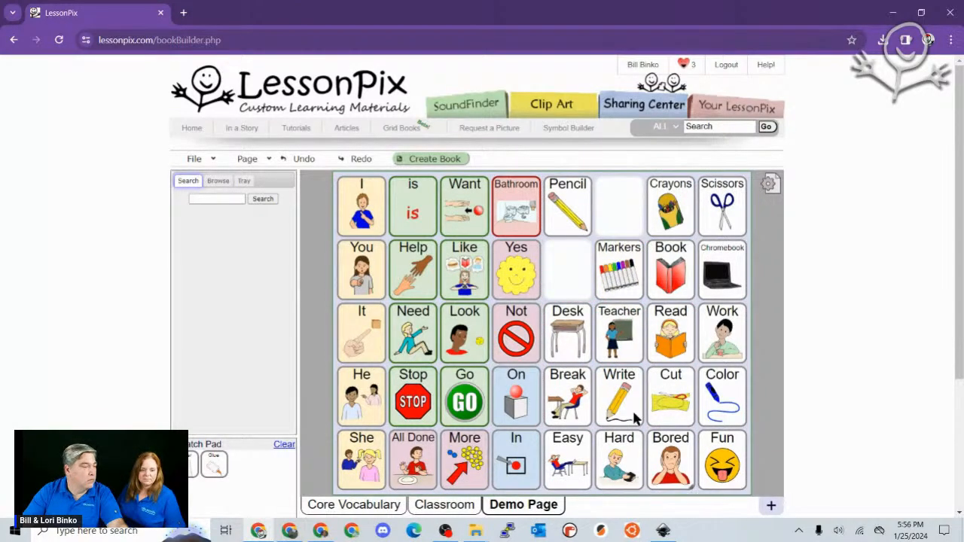
left_click_drag(382, 235, 558, 319)
left_click_drag(473, 187, 776, 523)
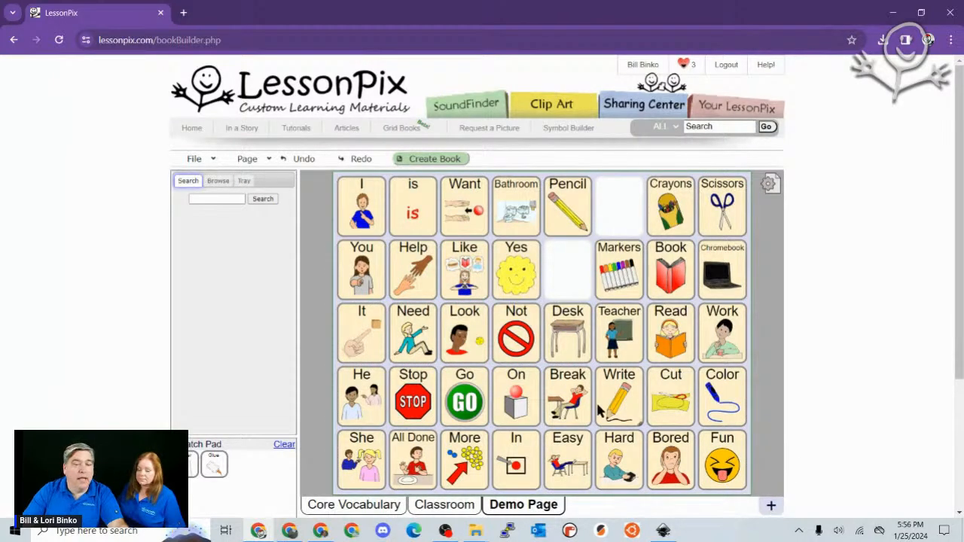
left_click(295, 164)
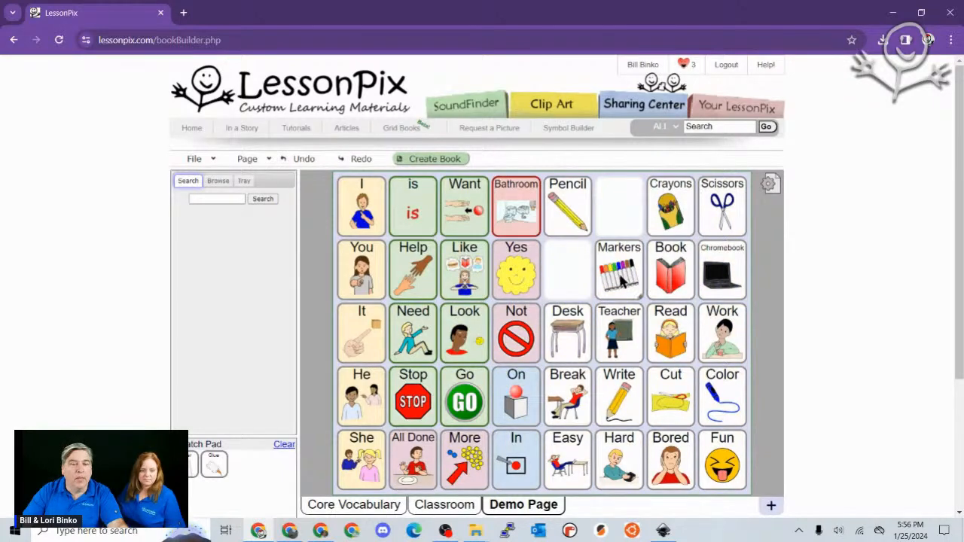
- Place Markers beside Pencil and stretch the Pencil tile into a 3x3 block
left_click_drag(624, 282, 619, 221)
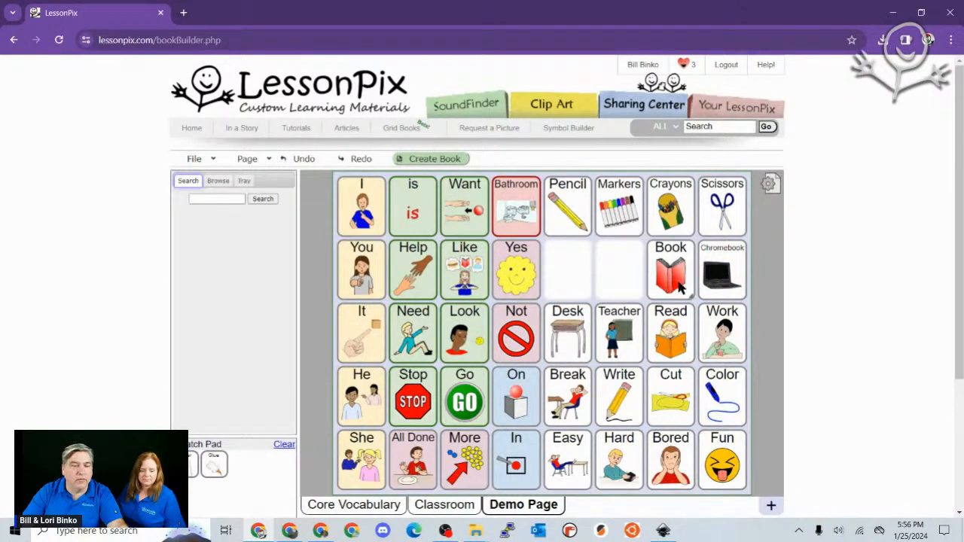
left_click_drag(681, 288, 571, 279)
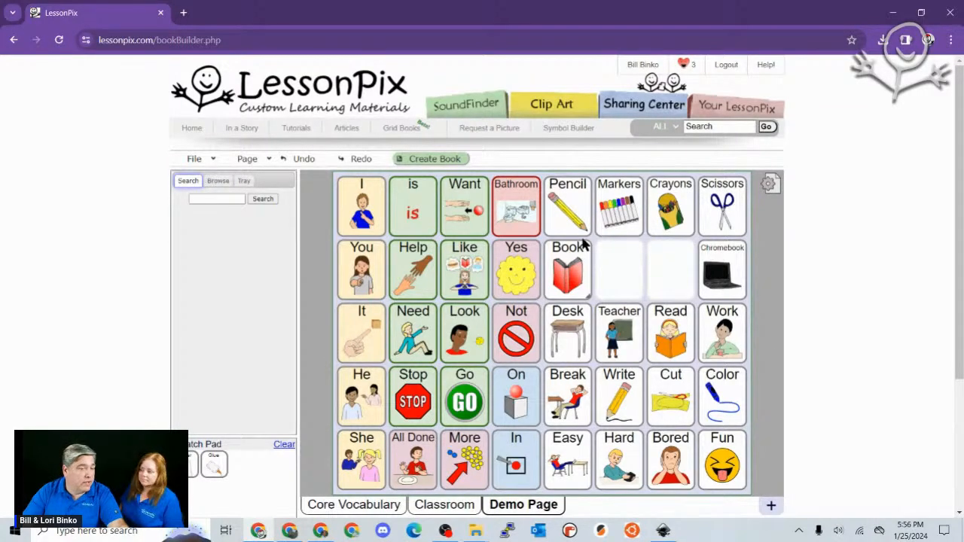
left_click_drag(586, 234, 680, 380)
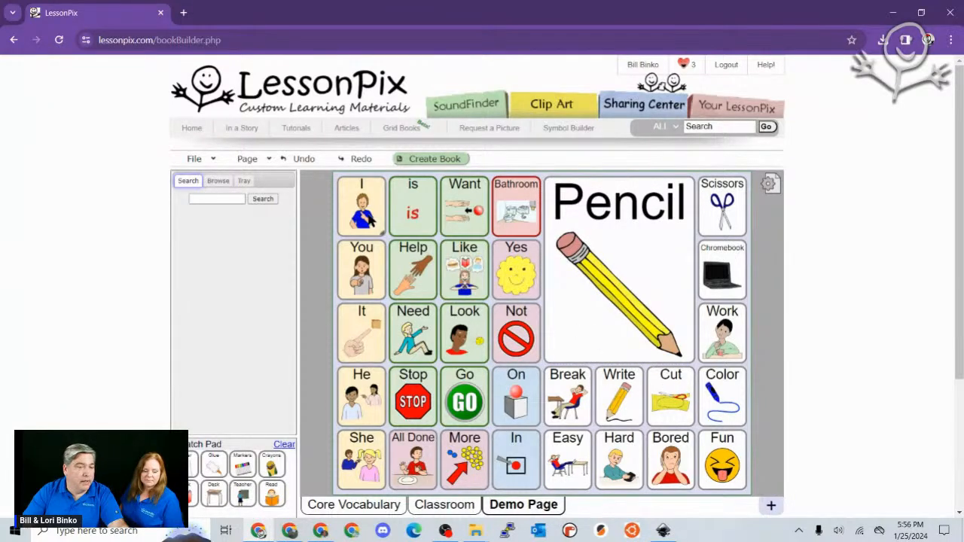
mouse_move(404, 260)
left_mouse_down()
mouse_move(433, 234)
mouse_move(638, 265)
left_mouse_up()
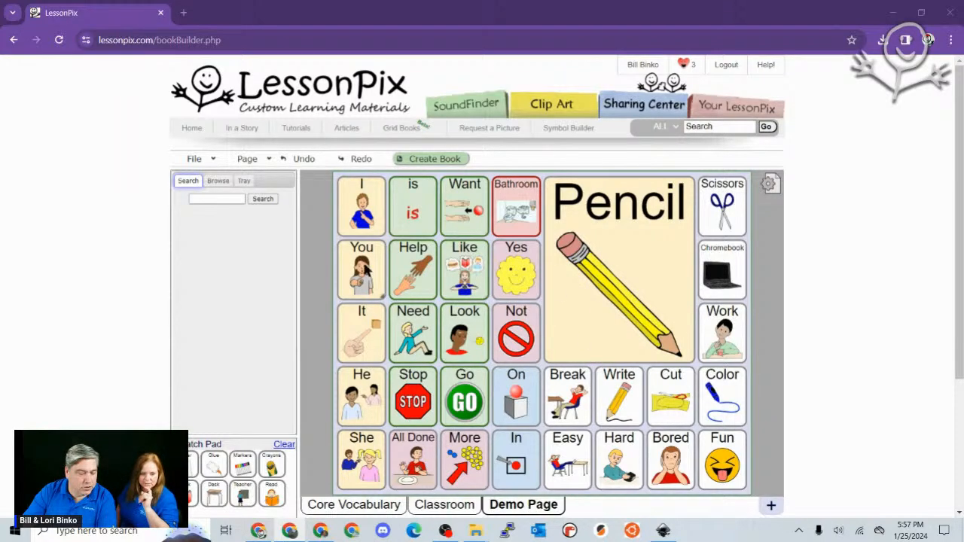
left_click(194, 159)
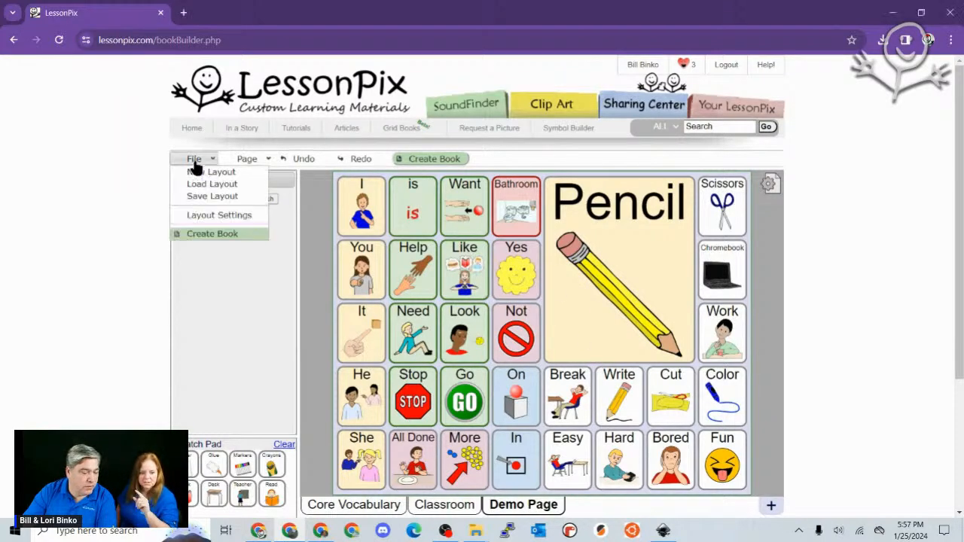
- Create a new page titled 'Loris Page' with an empty 5-by-4 grid
left_click(241, 160)
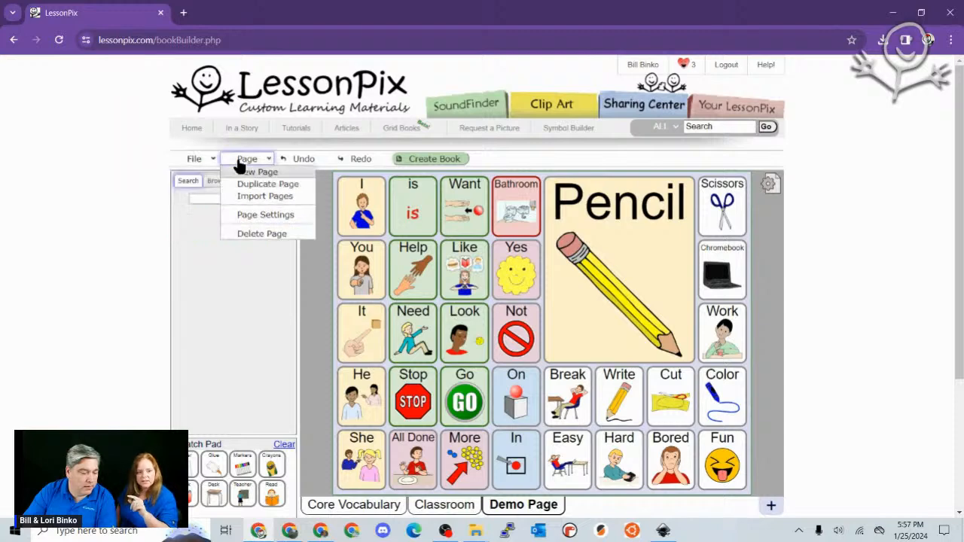
left_click(772, 510)
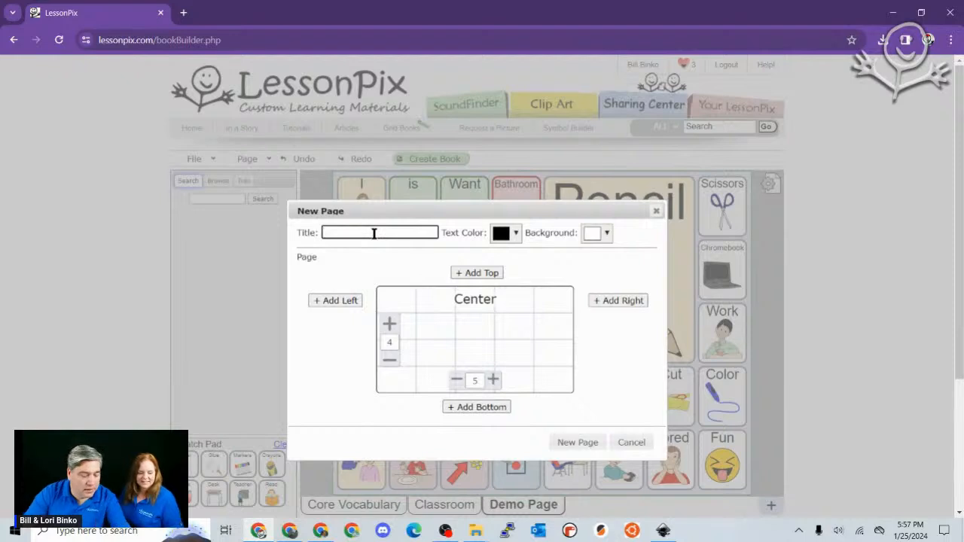
type("Loris")
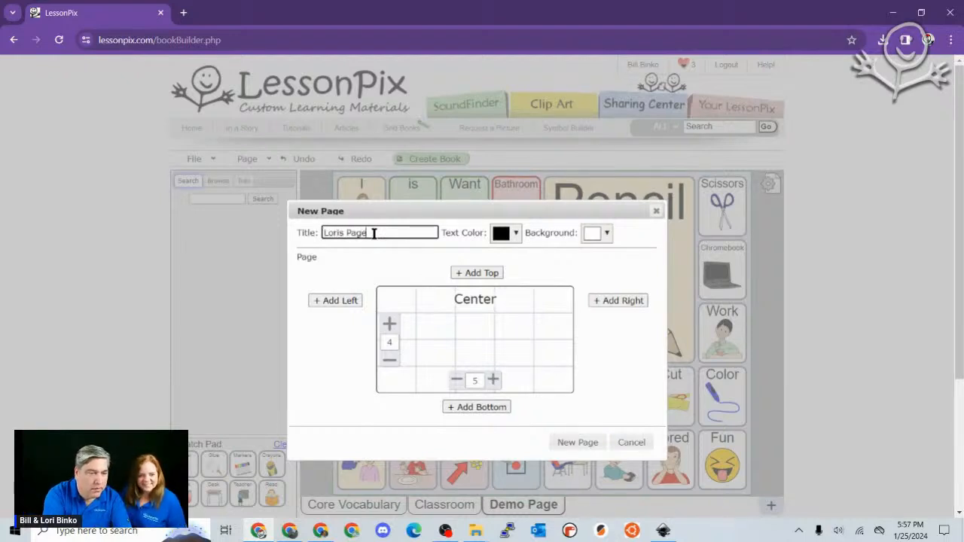
type(" Page")
left_click(557, 438)
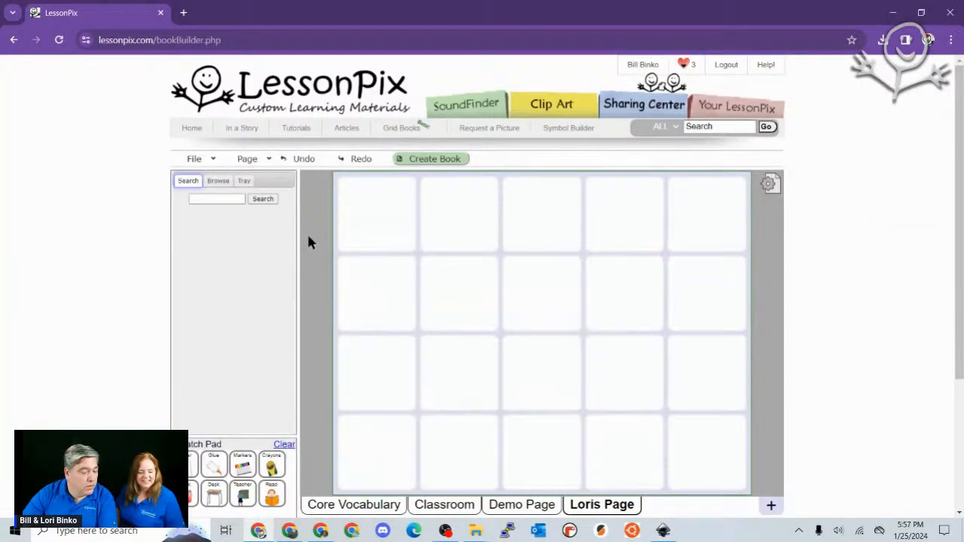
- Show the core symbol tray, load all symbols onto Loris Page, then undo to clear it
left_click(238, 182)
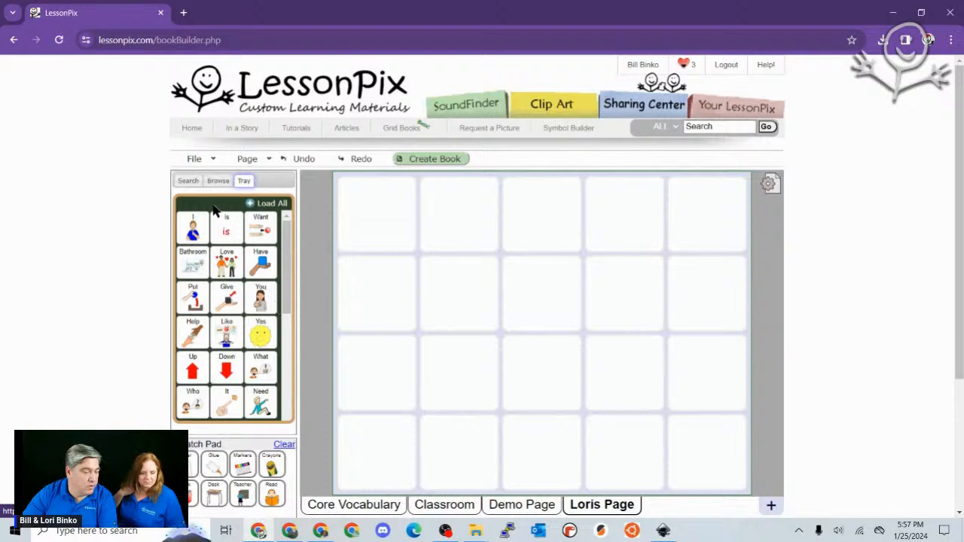
left_click(273, 205)
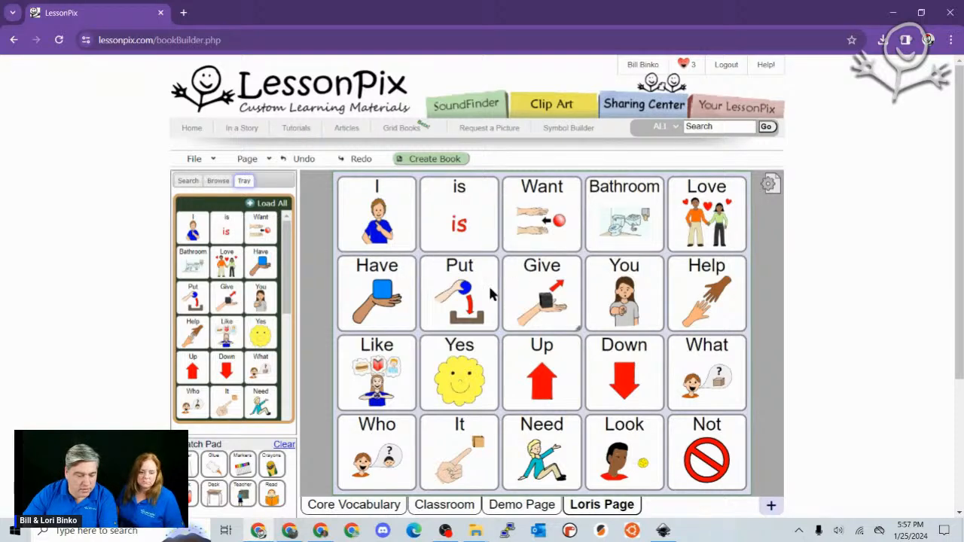
left_click(305, 160)
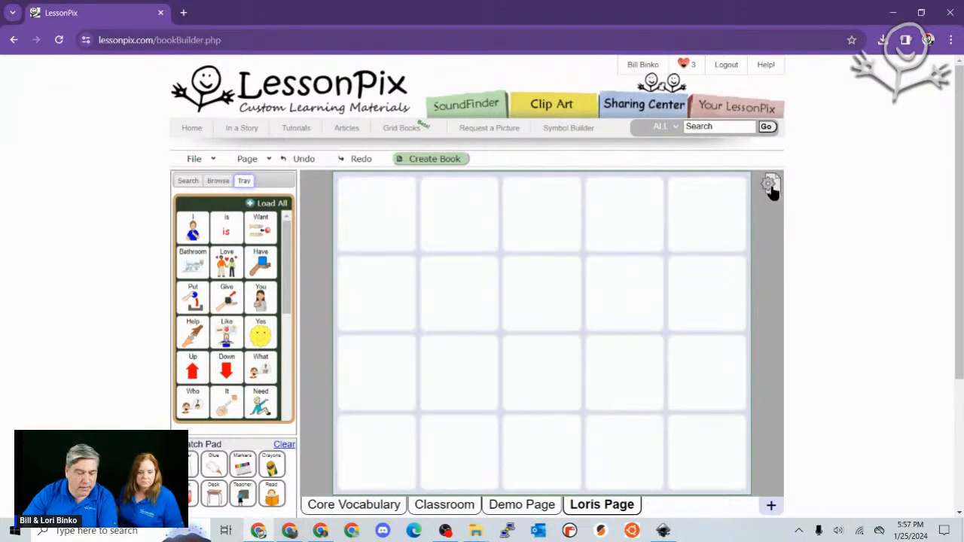
- Add a 7-column, 3-row top section to Loris Page, test Load All, and undo it
left_click(769, 184)
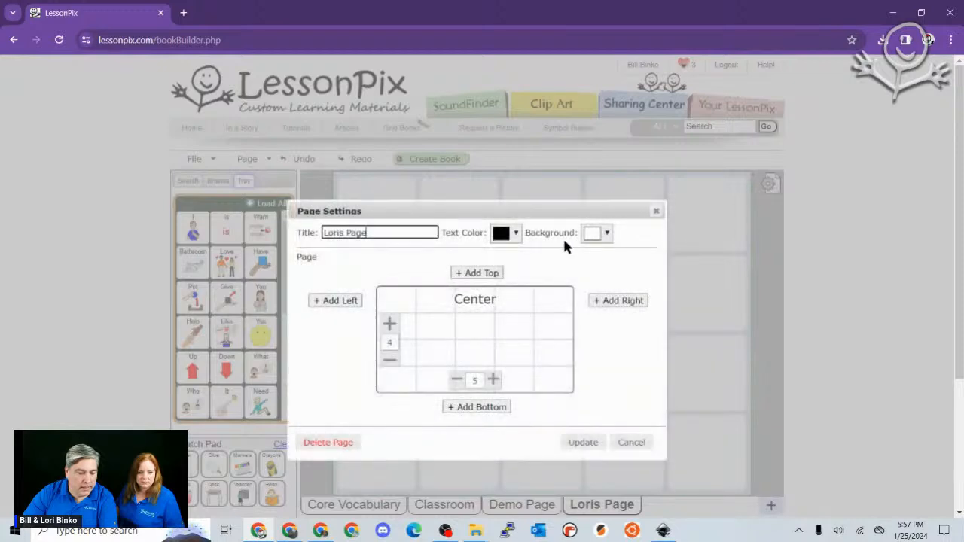
left_click(497, 274)
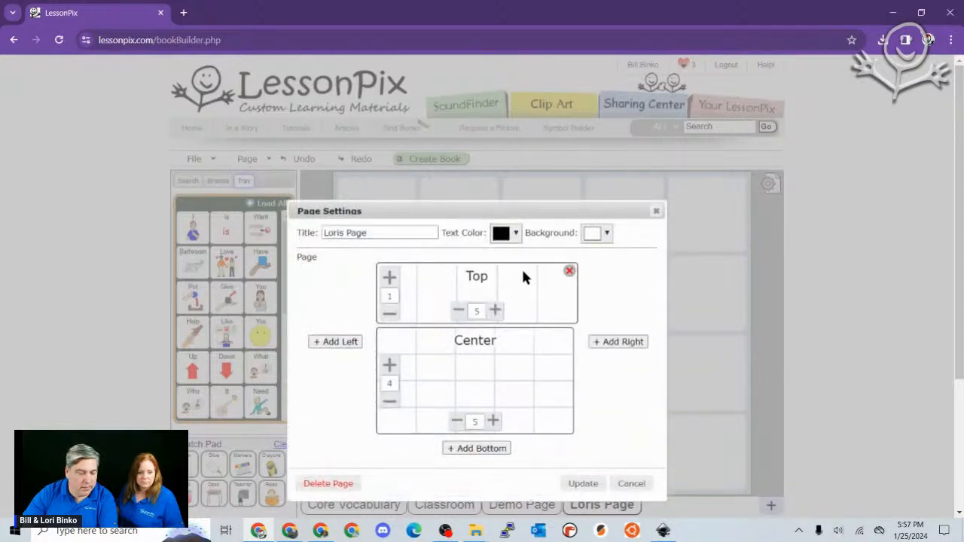
left_click(494, 311)
left_click(495, 310)
left_click(390, 277)
left_click(389, 277)
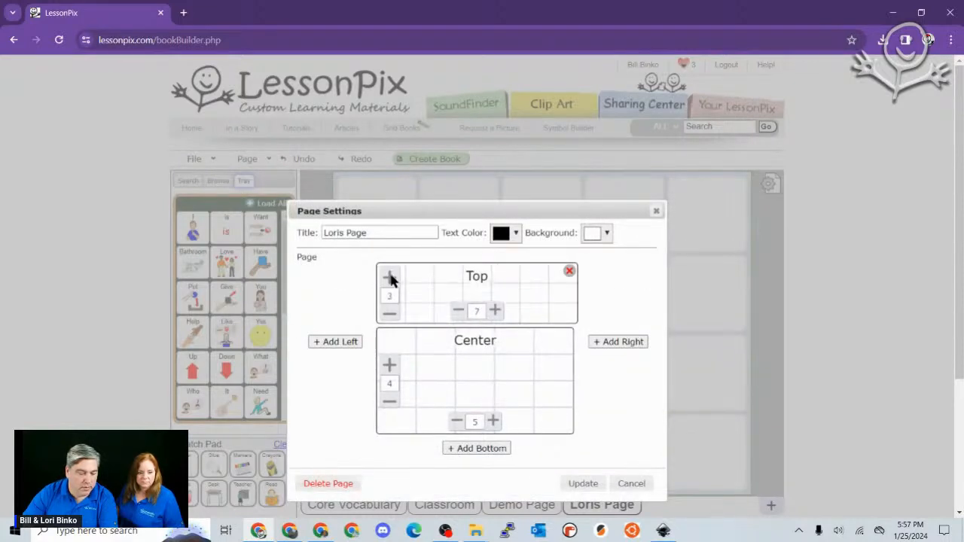
left_click(591, 485)
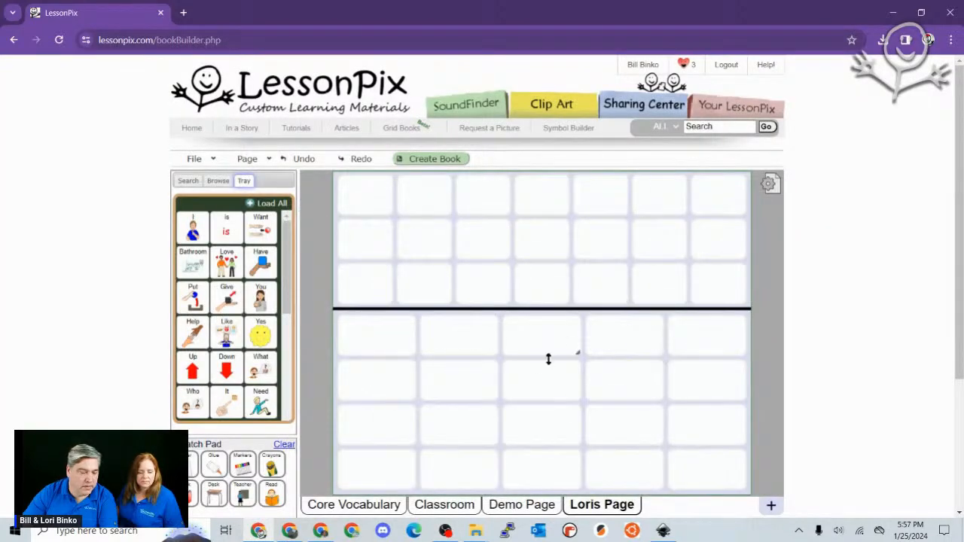
left_click(264, 214)
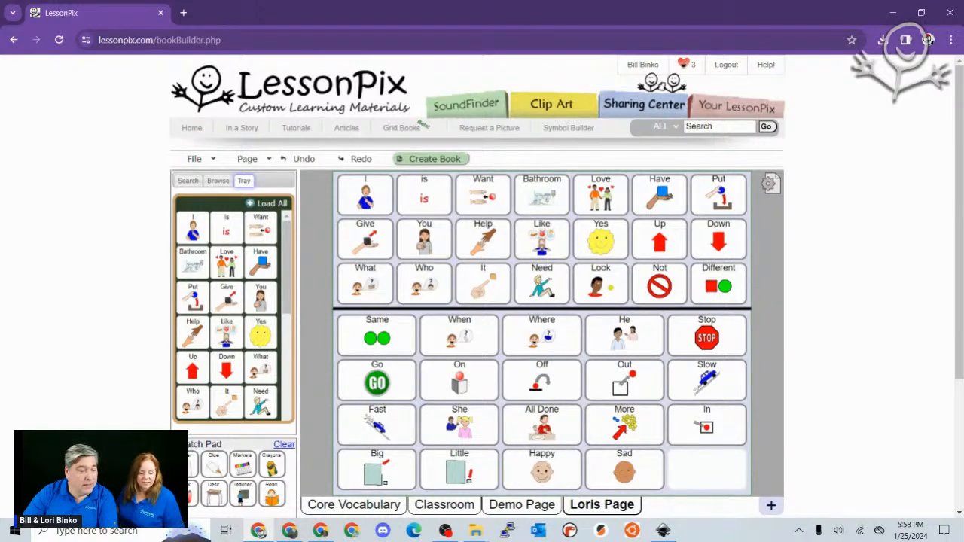
left_click(310, 162)
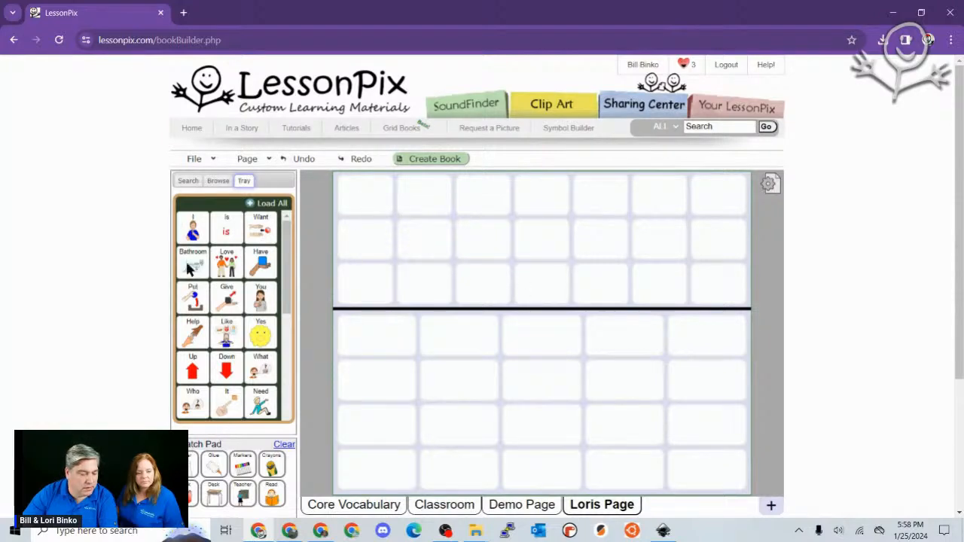
- Relabel an empty top-section cell as 'Dummy Space'
mouse_move(193, 226)
left_mouse_down()
mouse_move(413, 260)
mouse_move(195, 226)
left_mouse_up()
double_click(412, 249)
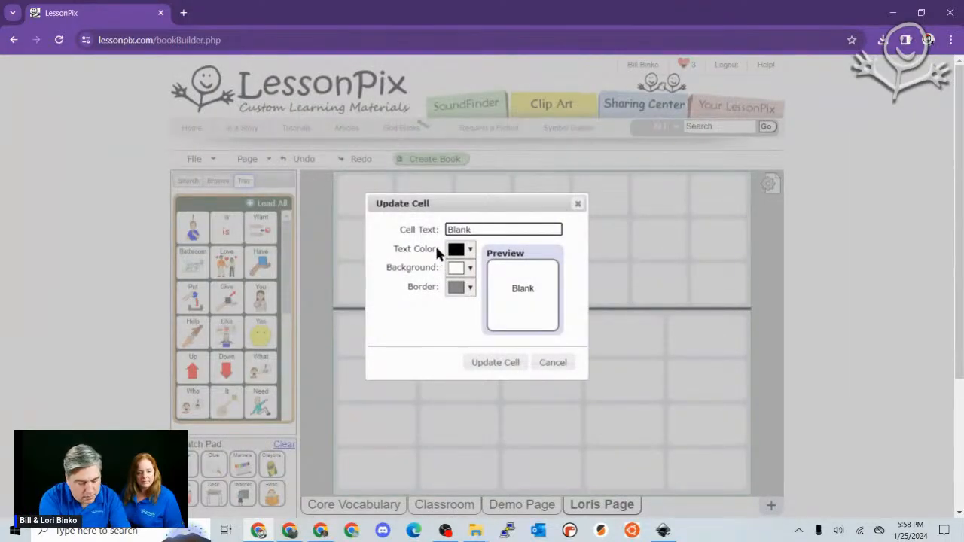
type("Di,")
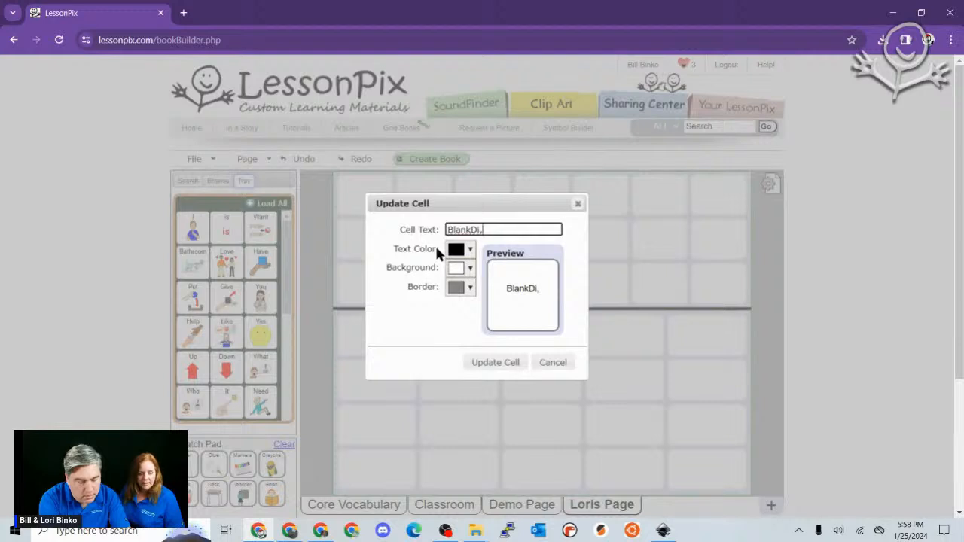
key("ctrl+a")
type("Dum")
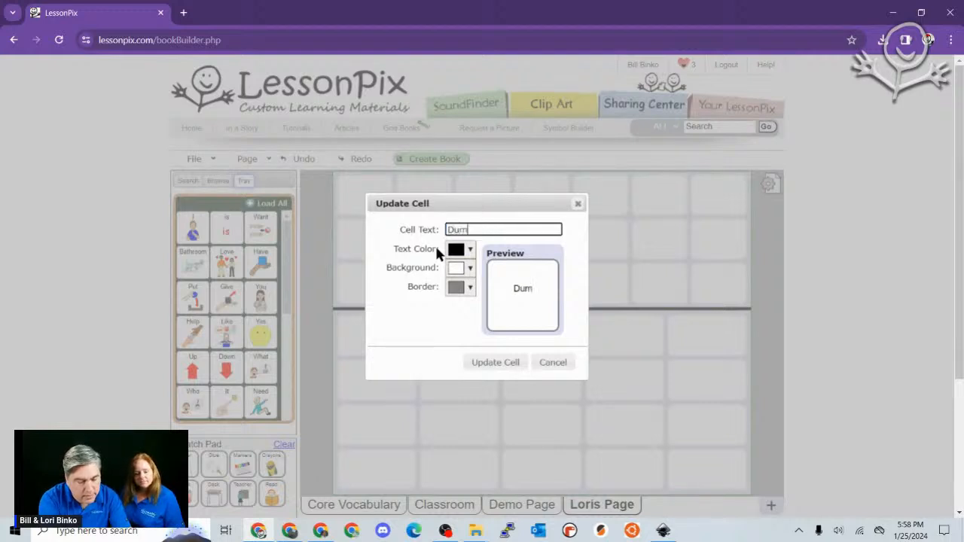
type("my Space")
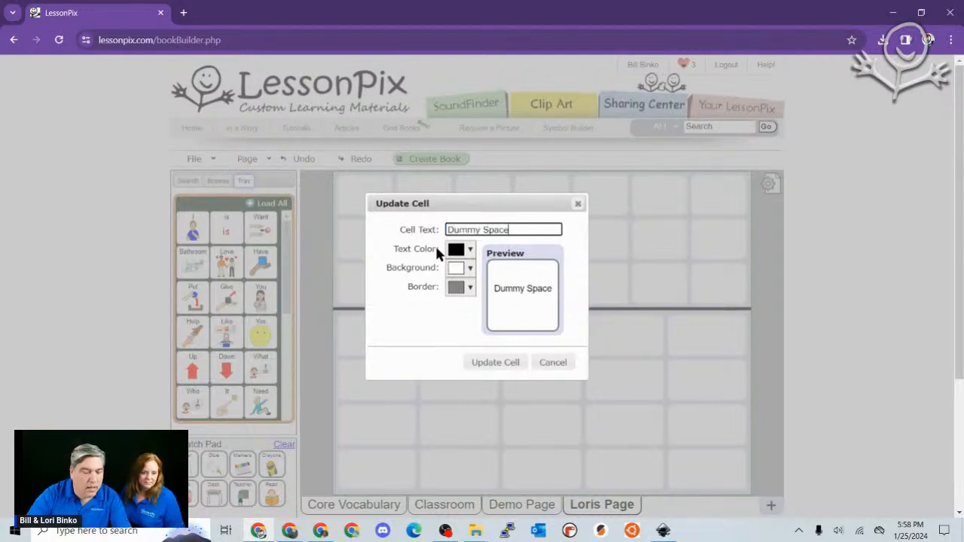
left_click(498, 366)
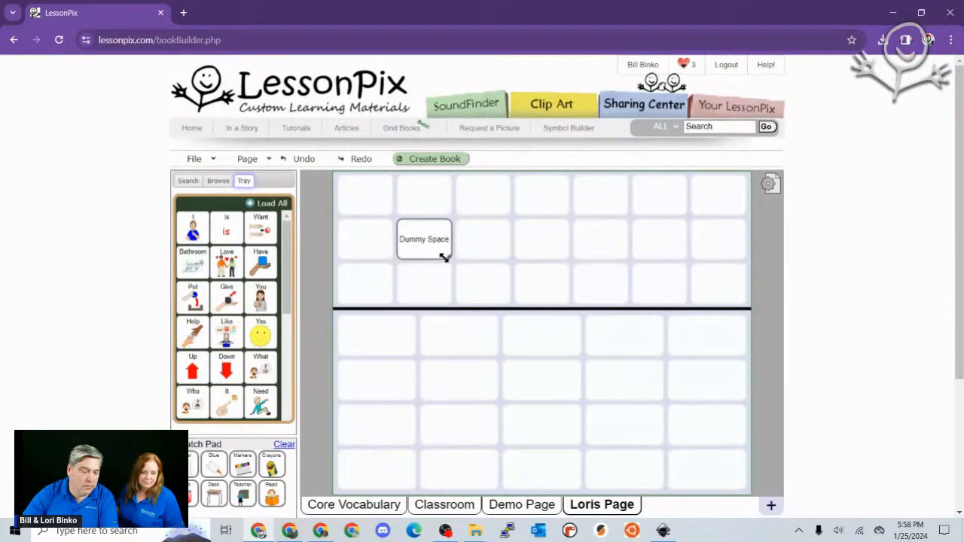
- Stretch Dummy Space to 2x2, add a 2x2 copy in the center grid, and load all tray symbols
left_click_drag(443, 258, 510, 299)
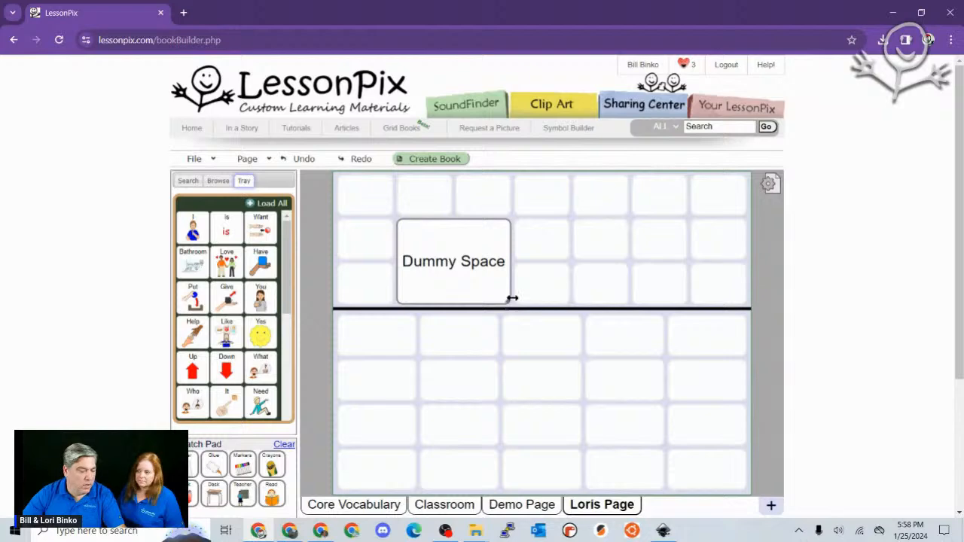
left_click_drag(424, 269, 648, 439)
left_click_drag(595, 407, 473, 271)
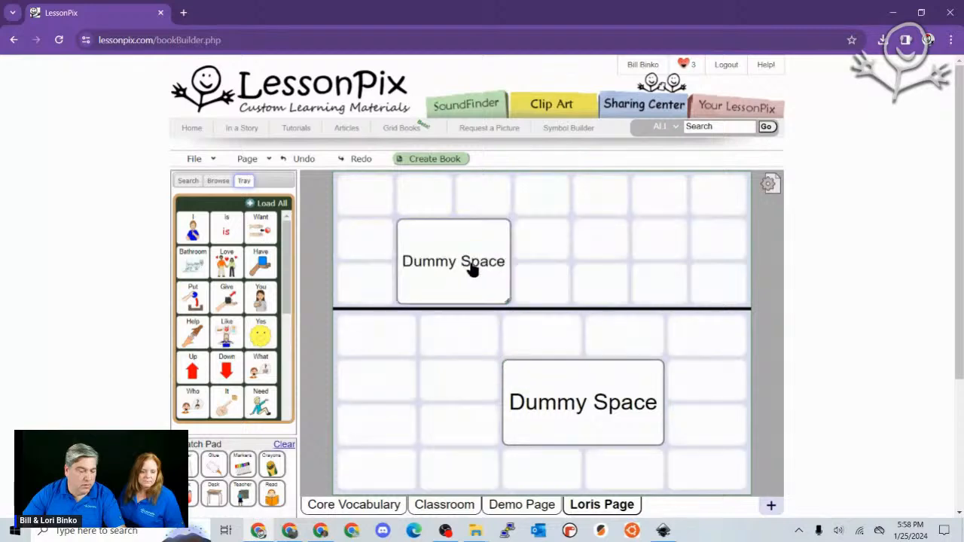
left_click(260, 206)
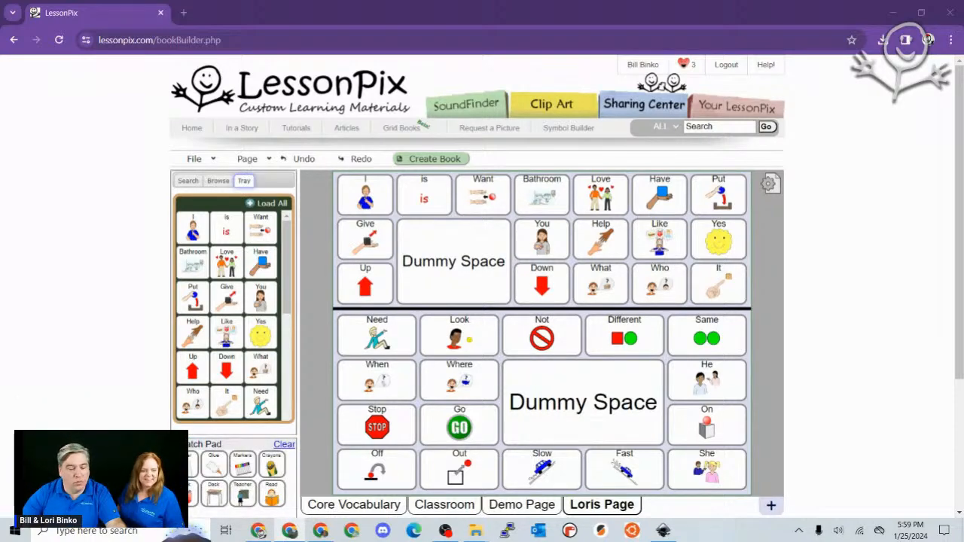
- Undo eight changes through the history, then redo once to restore the empty 5x4 Loris Page
left_click(313, 159)
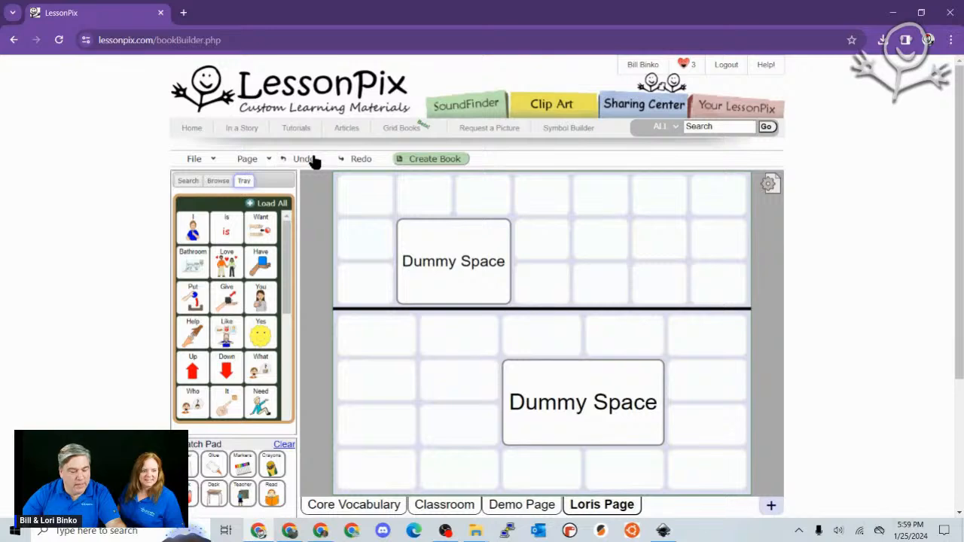
left_click(314, 159)
left_click(304, 159)
left_click(304, 159)
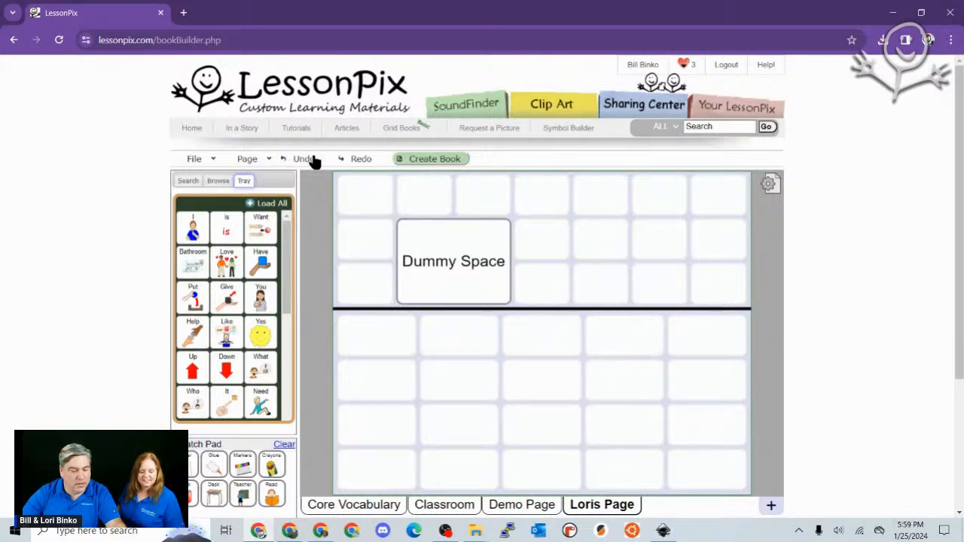
left_click(313, 160)
left_click(313, 160)
left_click(313, 160)
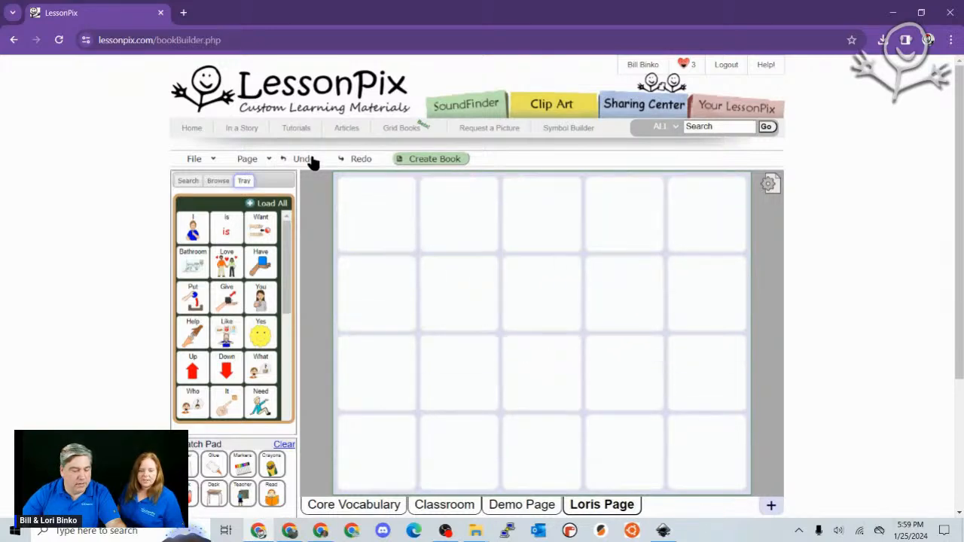
left_click(312, 160)
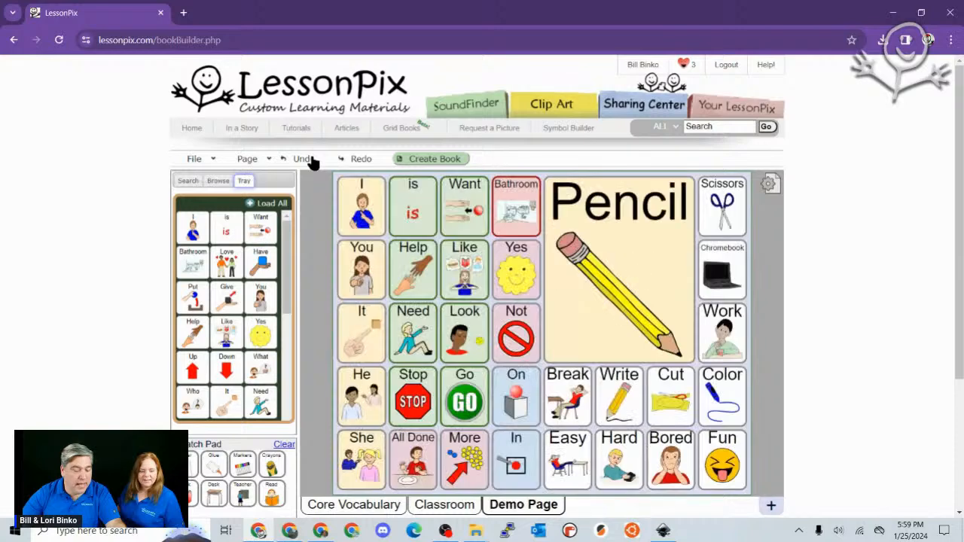
left_click(351, 162)
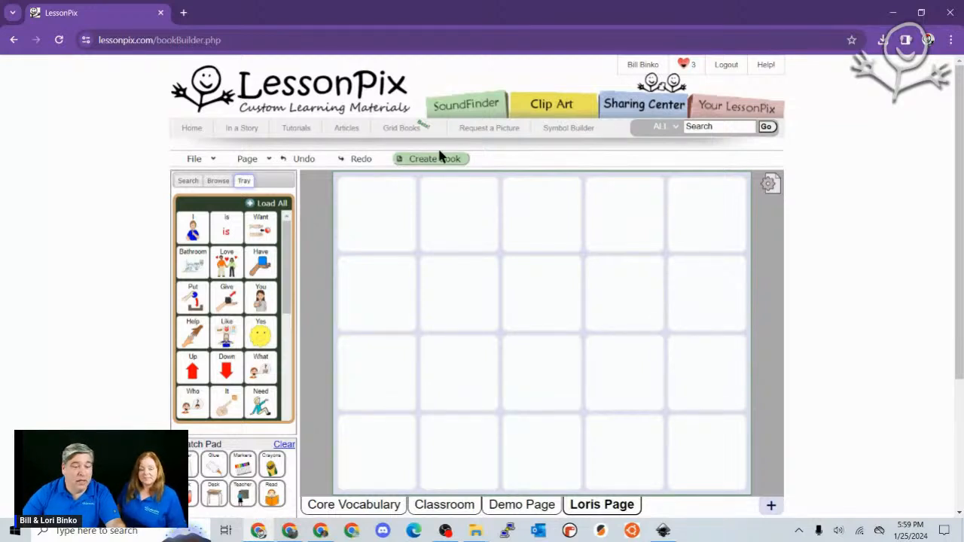
- Browse the Image Categories source, then go to the Symbol Builder page
left_click(213, 181)
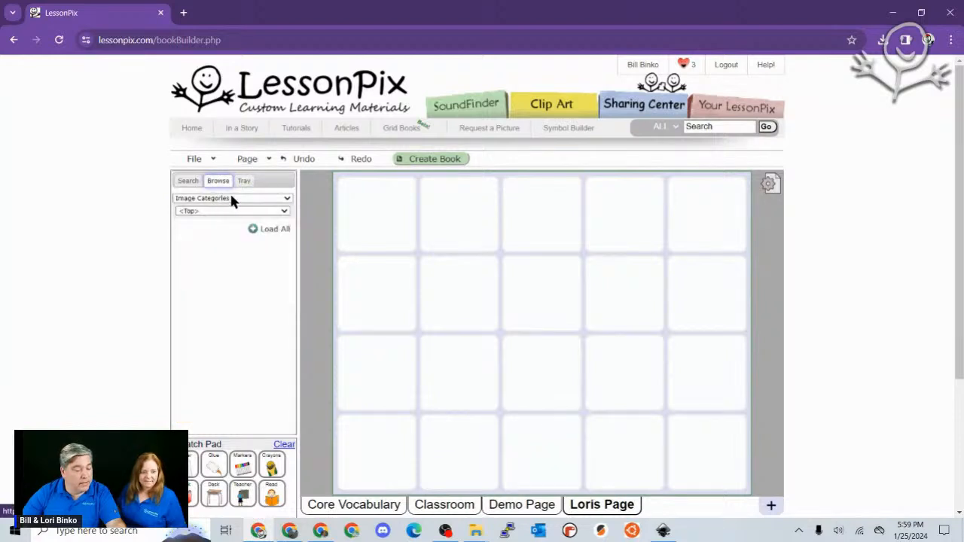
left_click(231, 199)
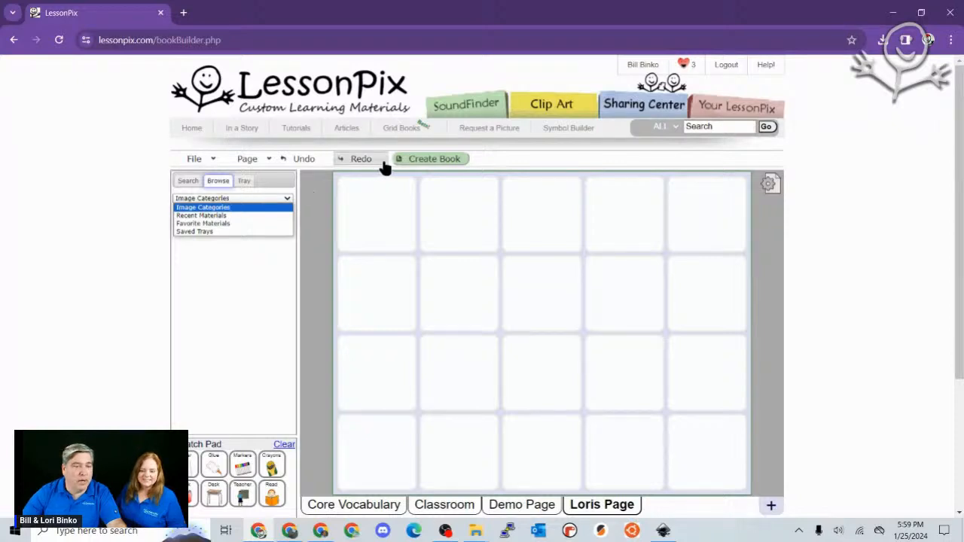
left_click(569, 131)
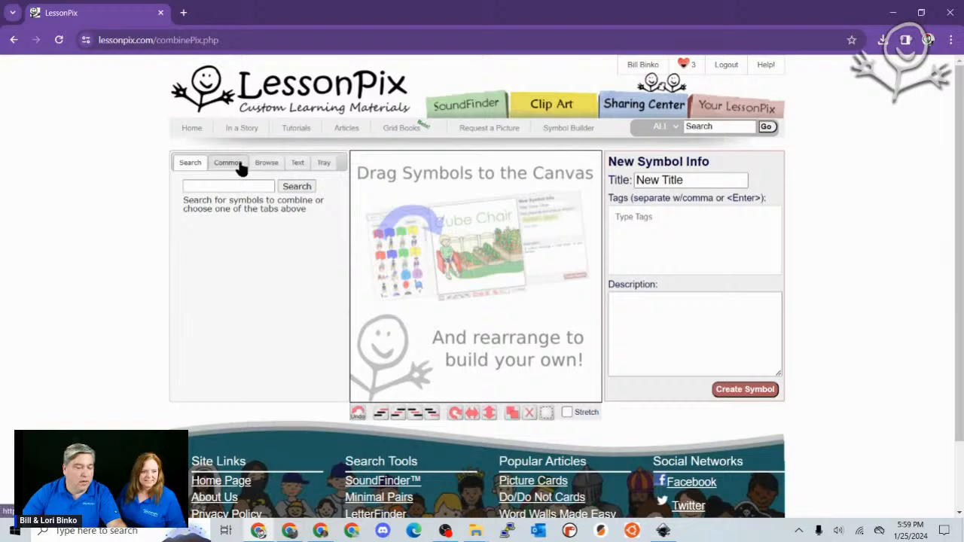
- Load the Sports & Leisure > Balls symbols in Symbol Builder, then return to Grid Books
left_click(267, 162)
left_click(241, 187)
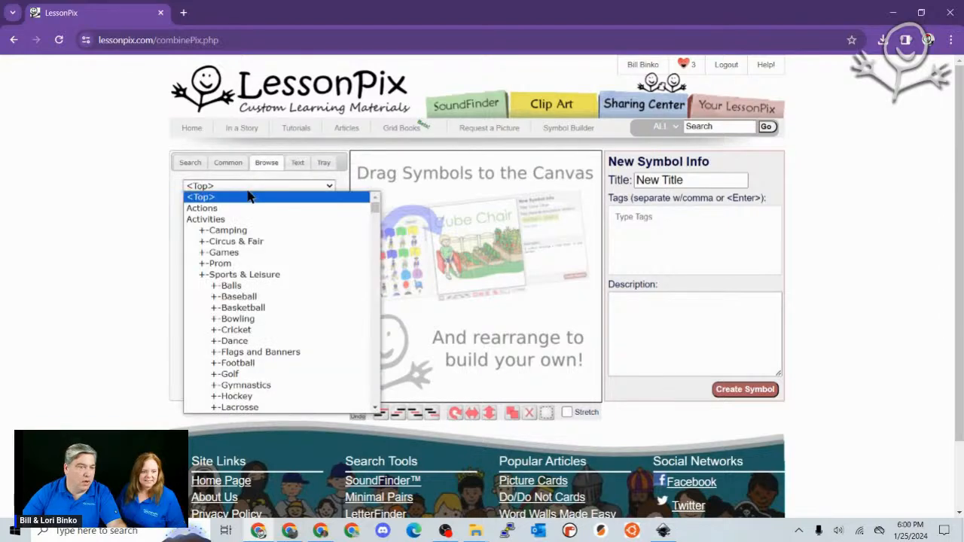
left_click(254, 290)
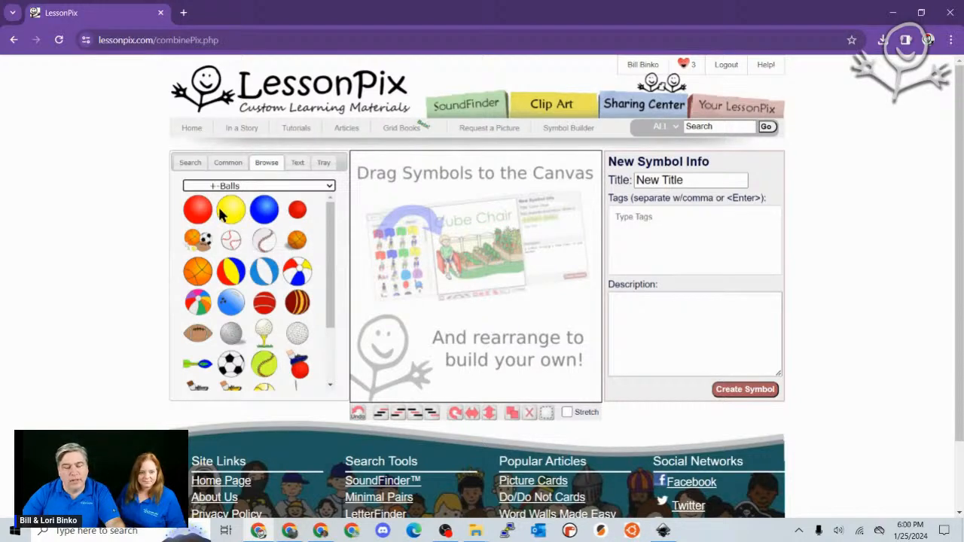
left_click(397, 133)
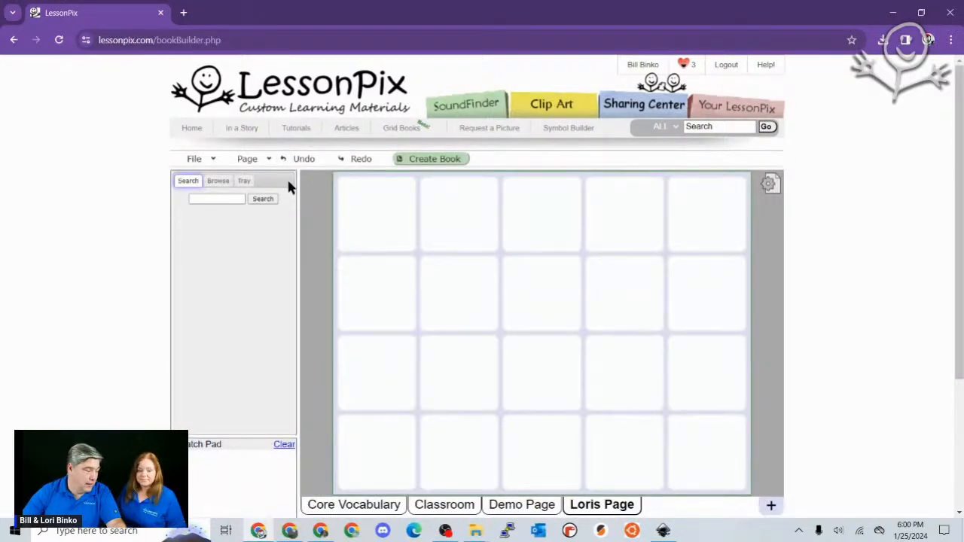
- Zoom the page in twice and browse the Image Categories source in the symbol panel
left_click(220, 181)
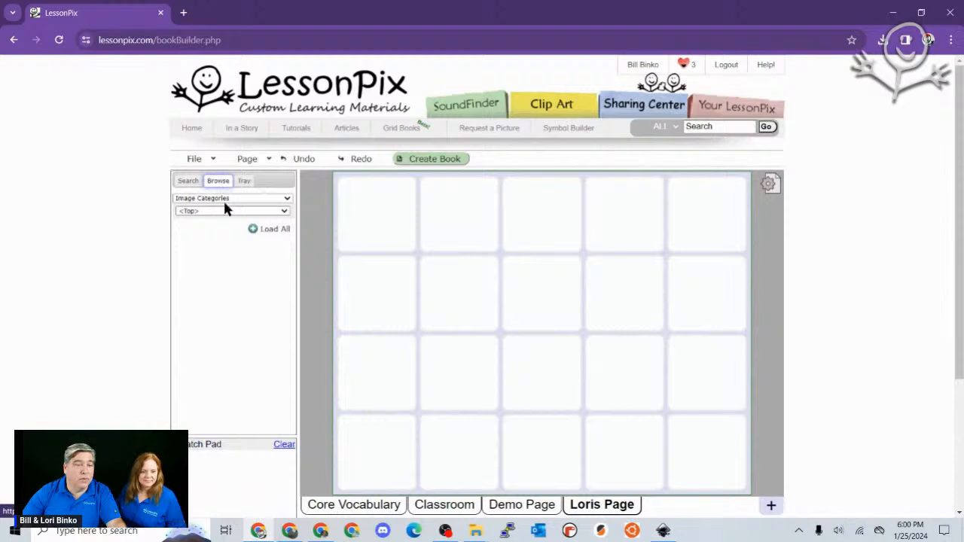
left_click(226, 199)
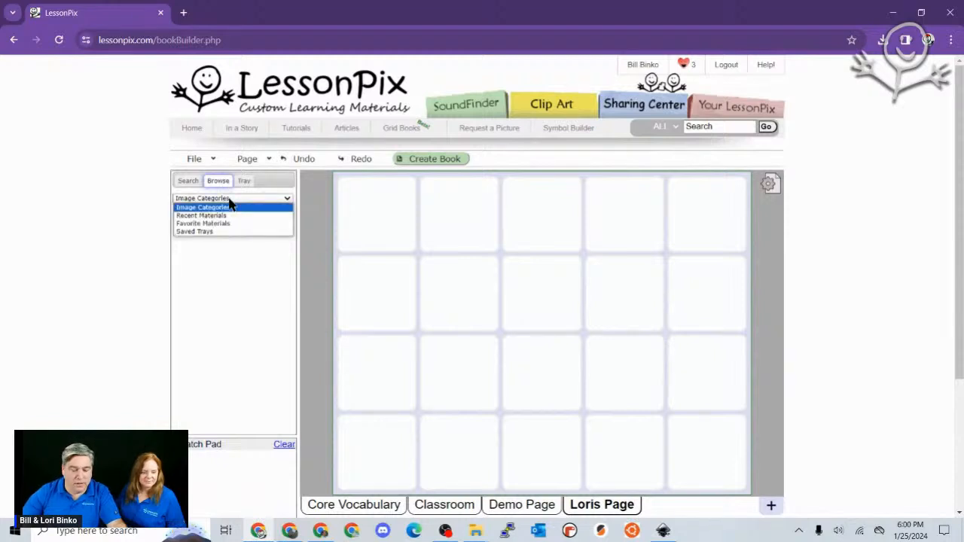
key("ctrl+plus")
key("ctrl+plus")
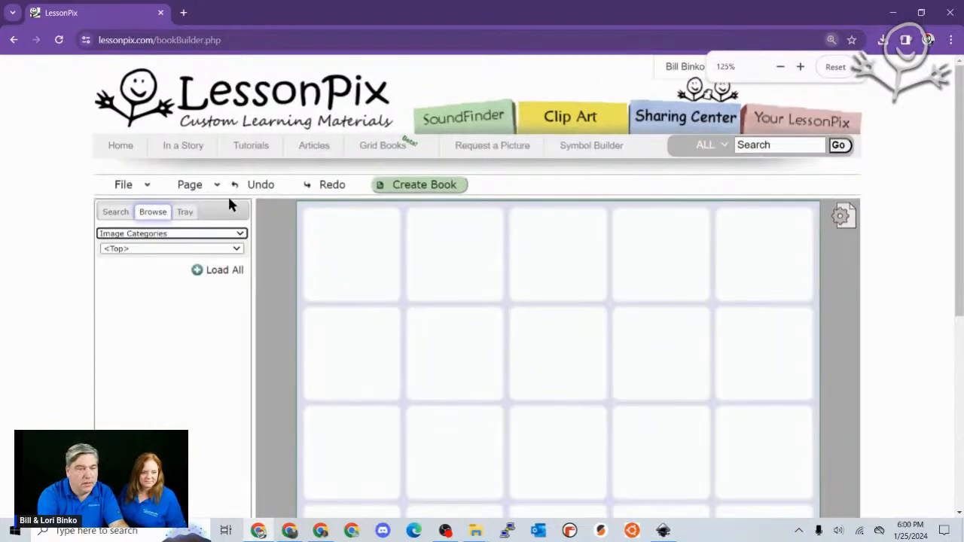
key("ctrl+plus")
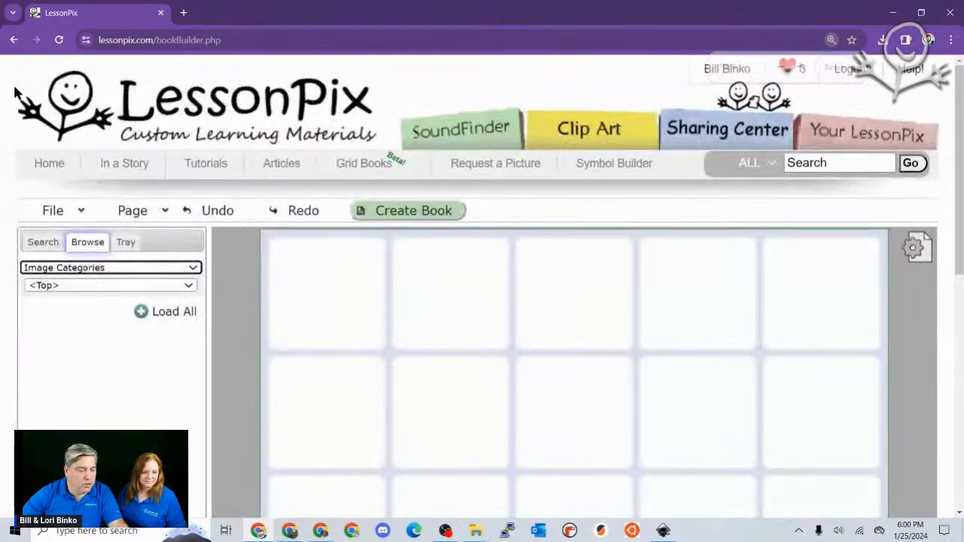
left_click(159, 272)
left_click(158, 276)
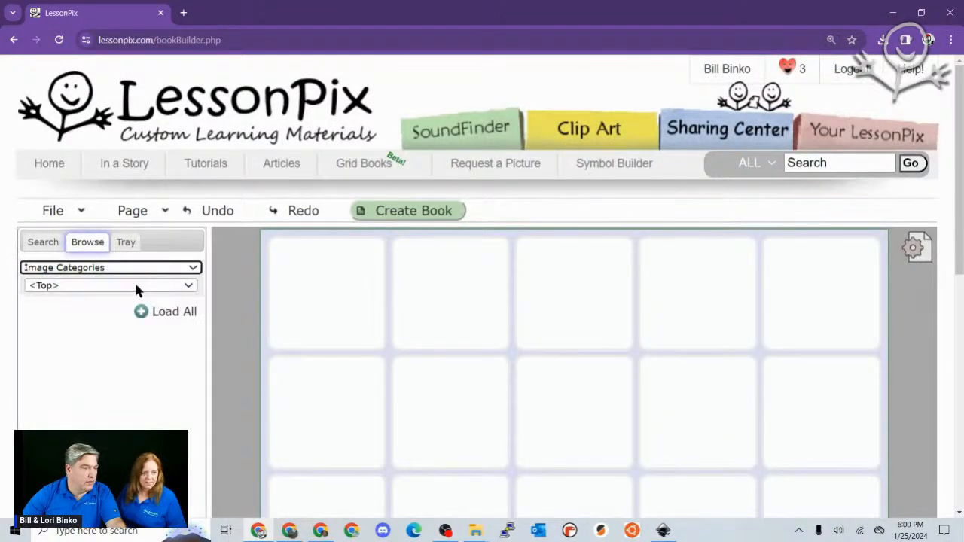
left_click(134, 285)
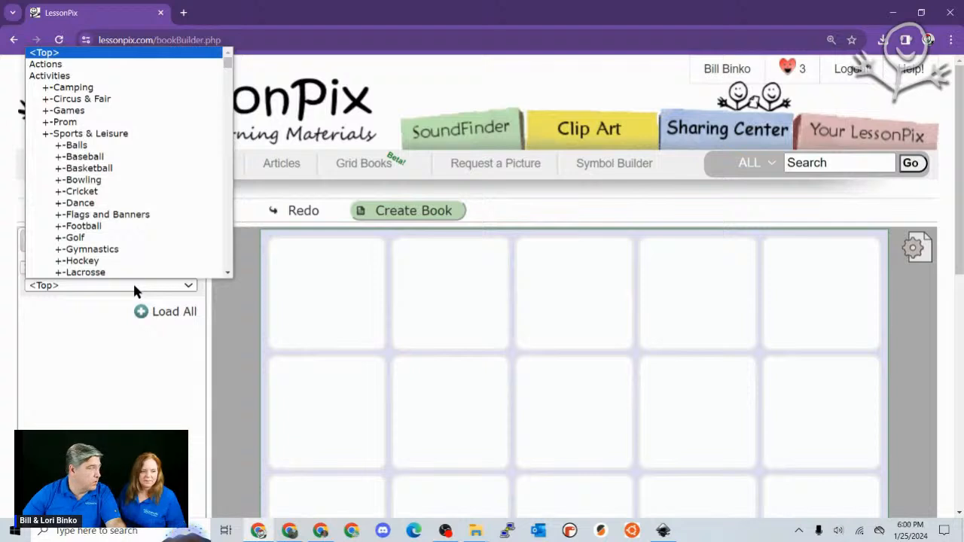
left_click(134, 285)
- Switch to Recent Materials and preview the Puzzle and Scale or Ranking materials
left_click(130, 269)
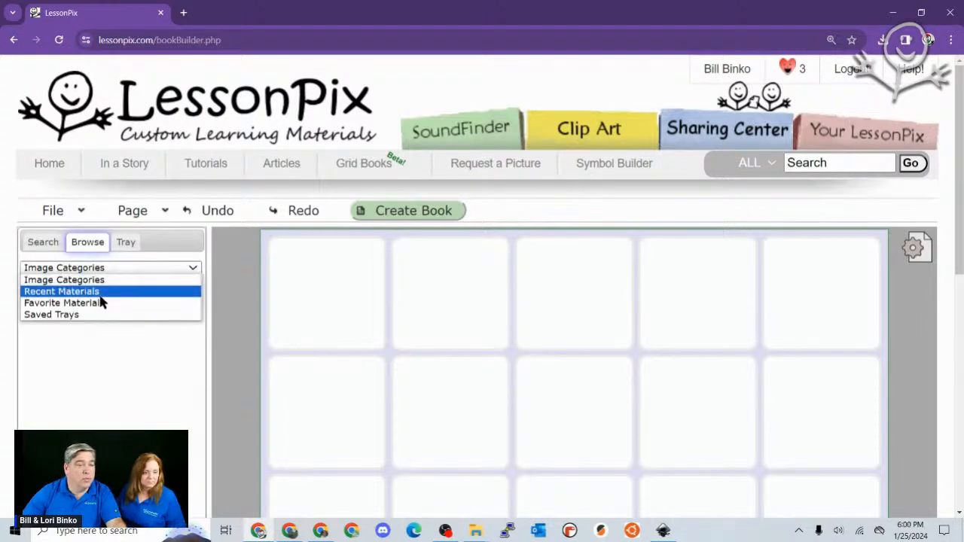
left_click(98, 291)
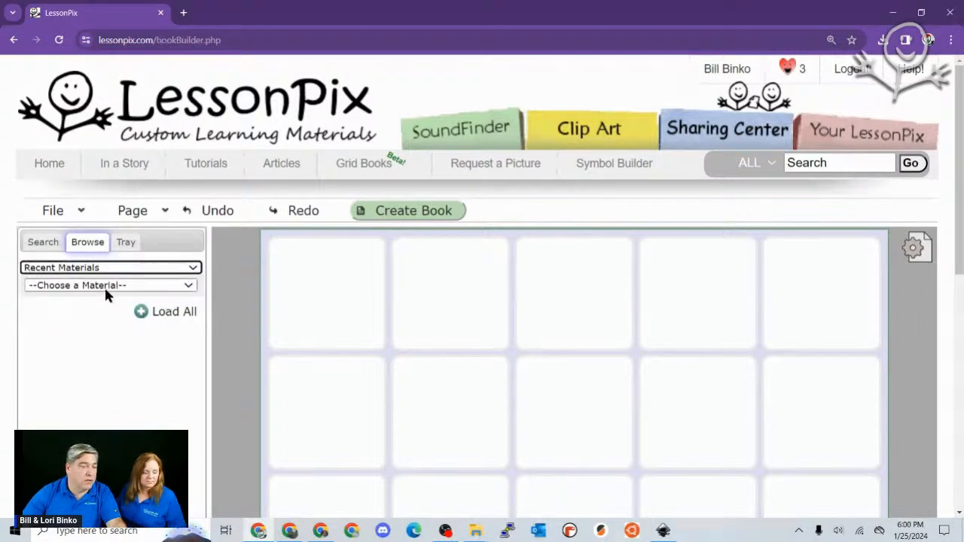
left_click(106, 289)
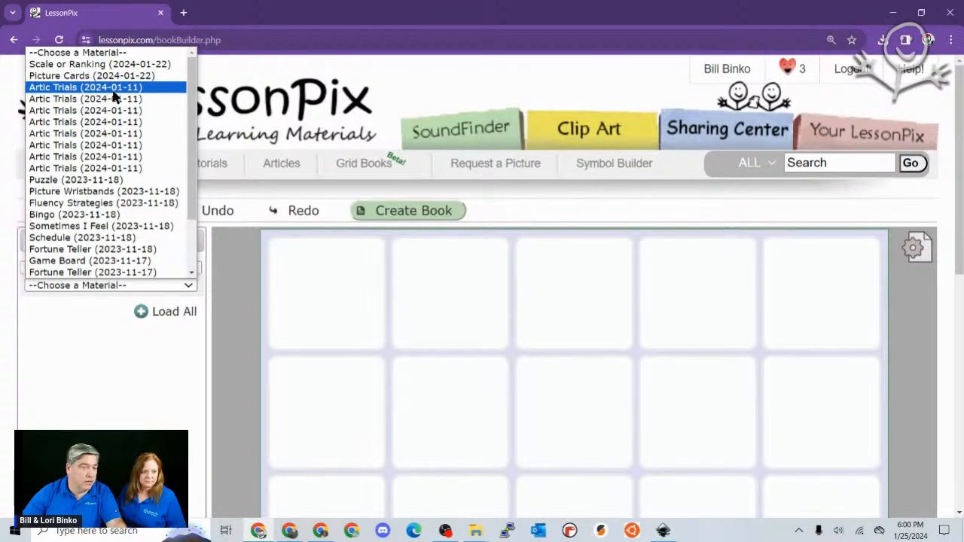
left_click(98, 180)
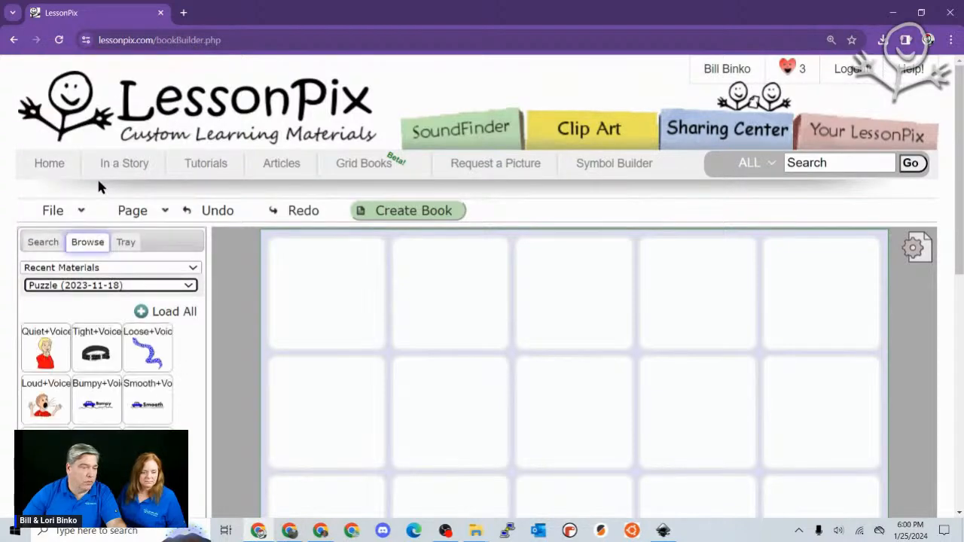
left_click(87, 286)
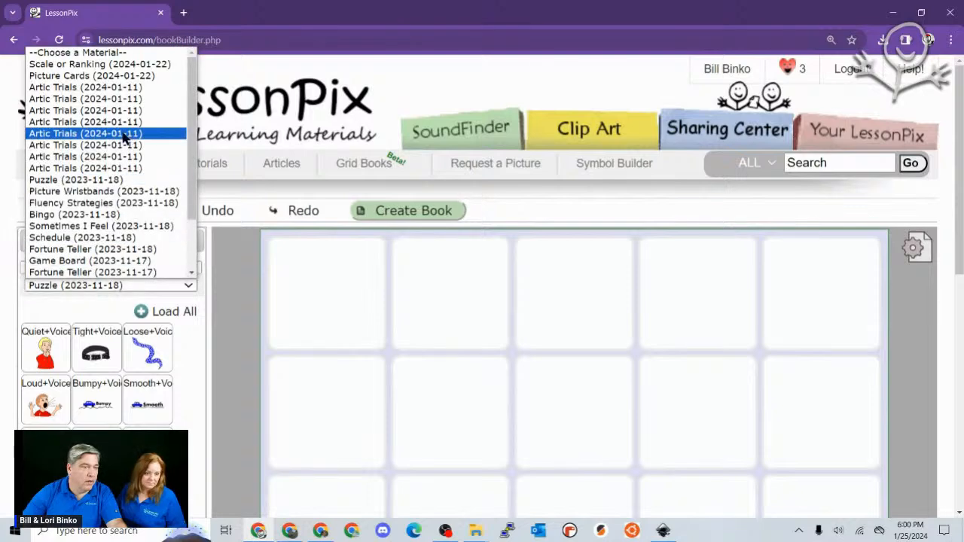
left_click(109, 65)
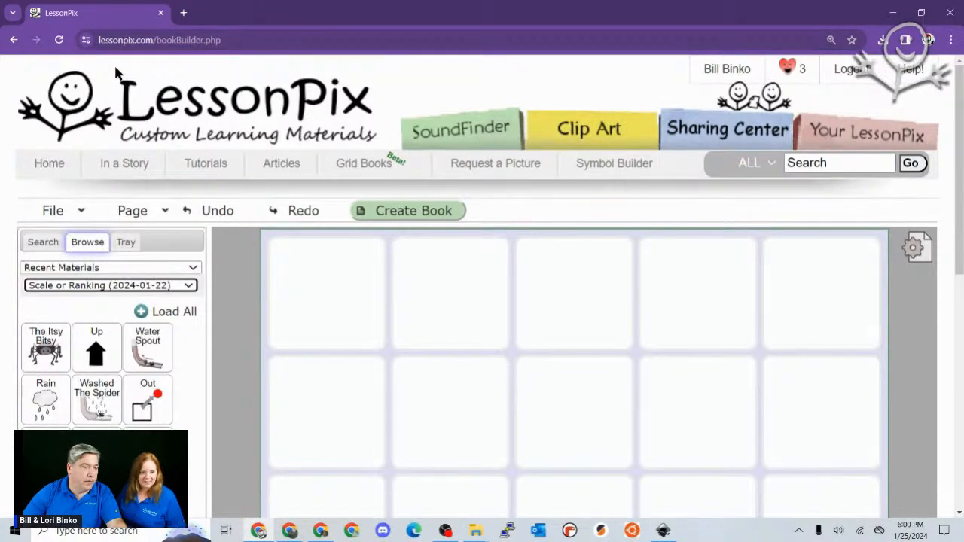
- Load the Core Board (2023-11-17) recent material showing the Across symbol
left_click(87, 290)
scroll(90, 271, "down", 1)
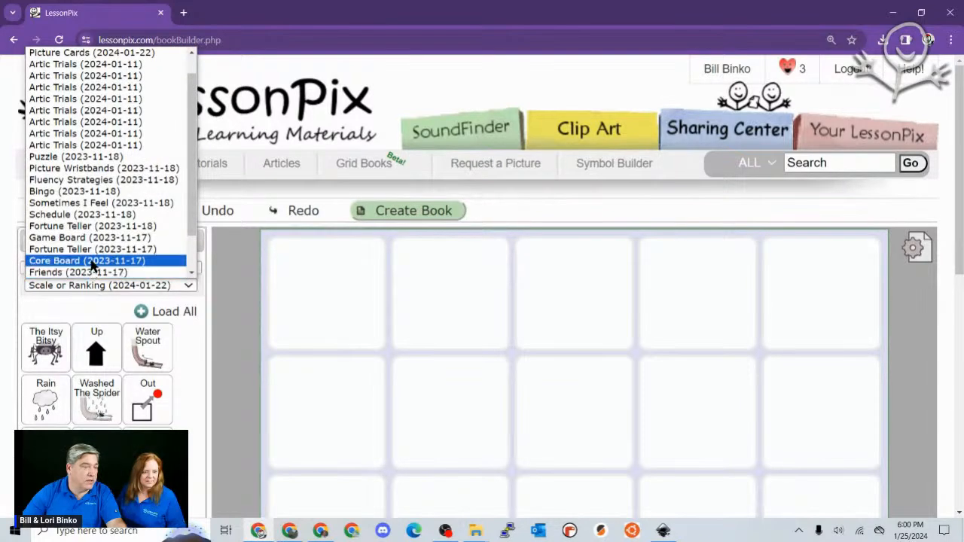
left_click(92, 261)
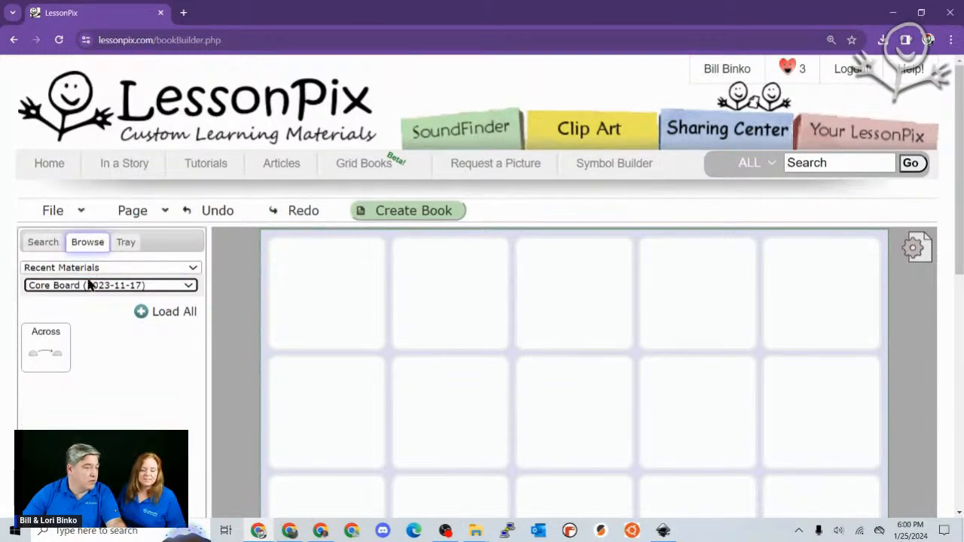
left_click(93, 287)
left_click(96, 288)
left_click(98, 271)
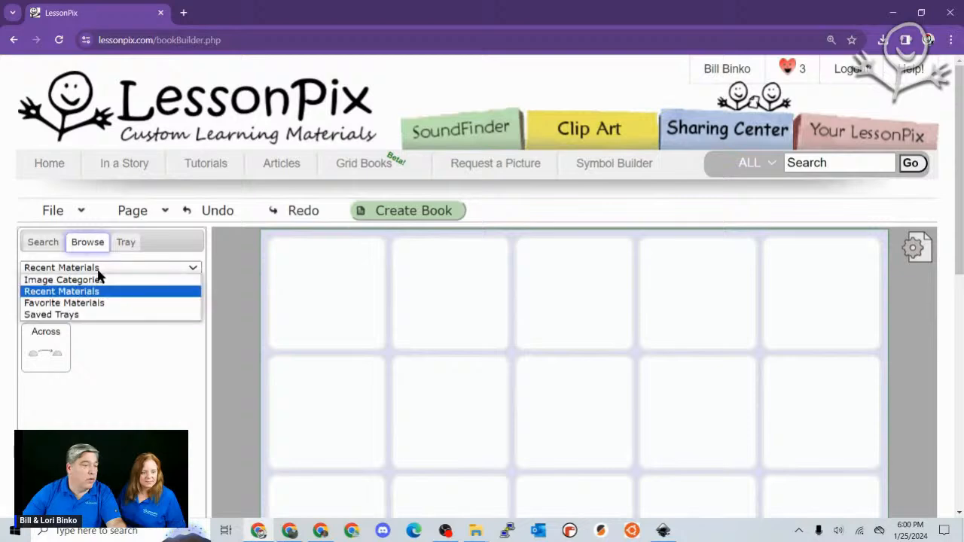
- Preview the Core Vocabulary, 5th Level Core Board and Classroom communication favorite boards
left_click(75, 304)
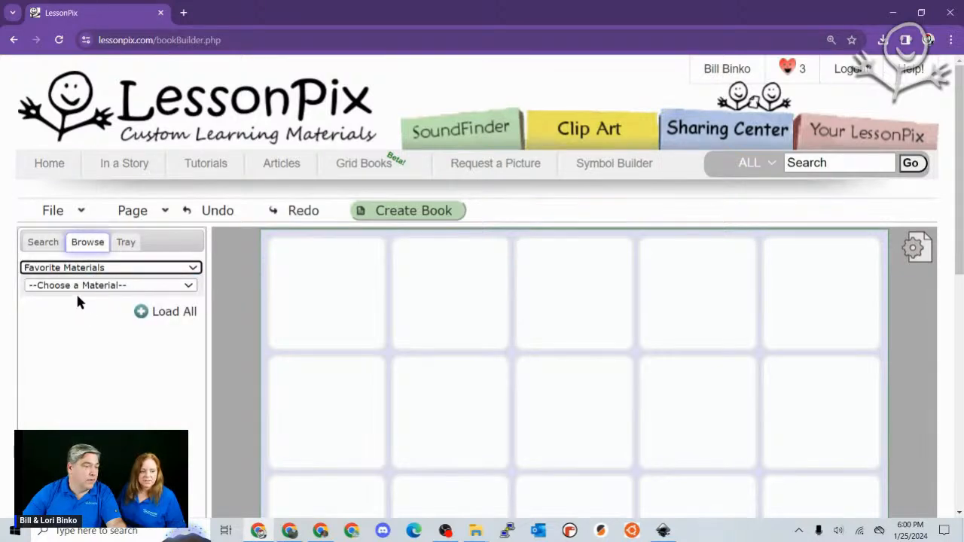
left_click(83, 287)
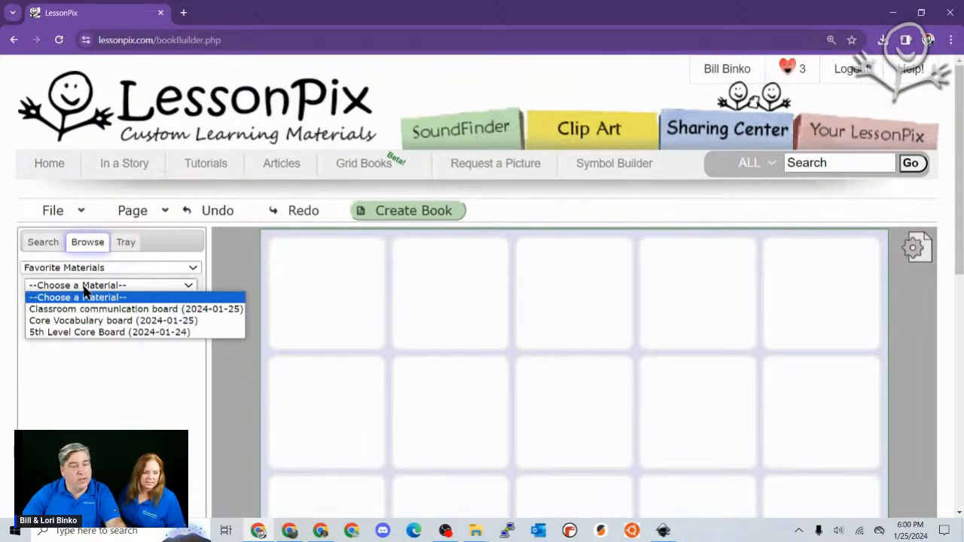
left_click(85, 320)
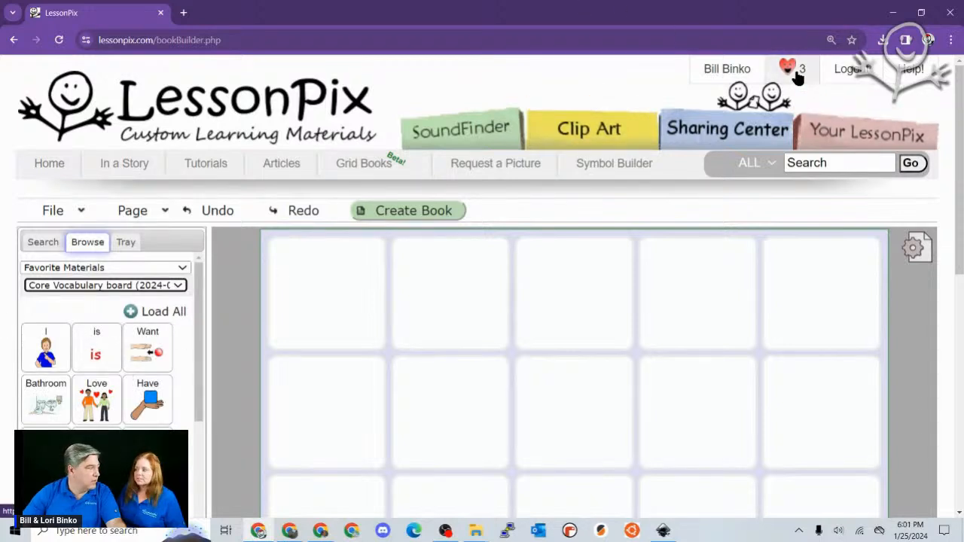
left_click(101, 289)
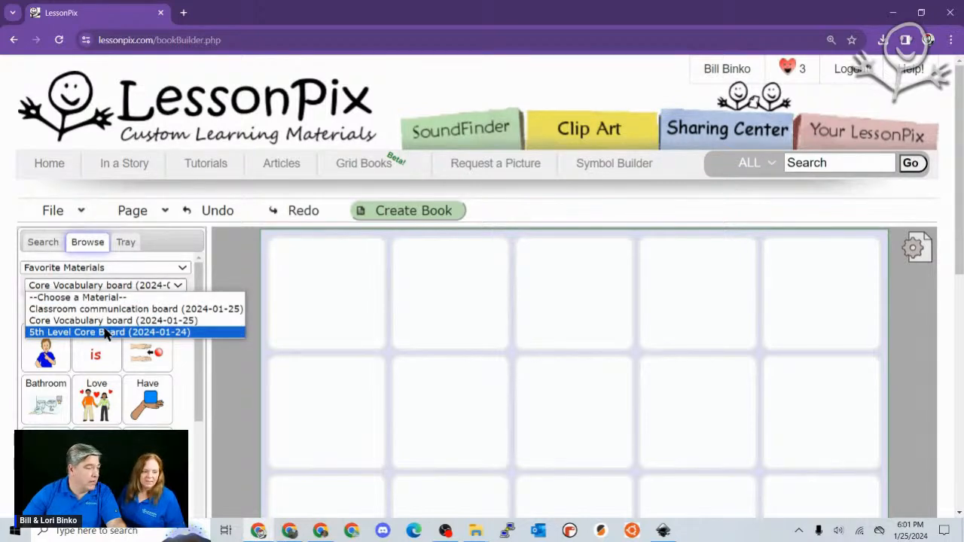
left_click(105, 333)
left_click(110, 289)
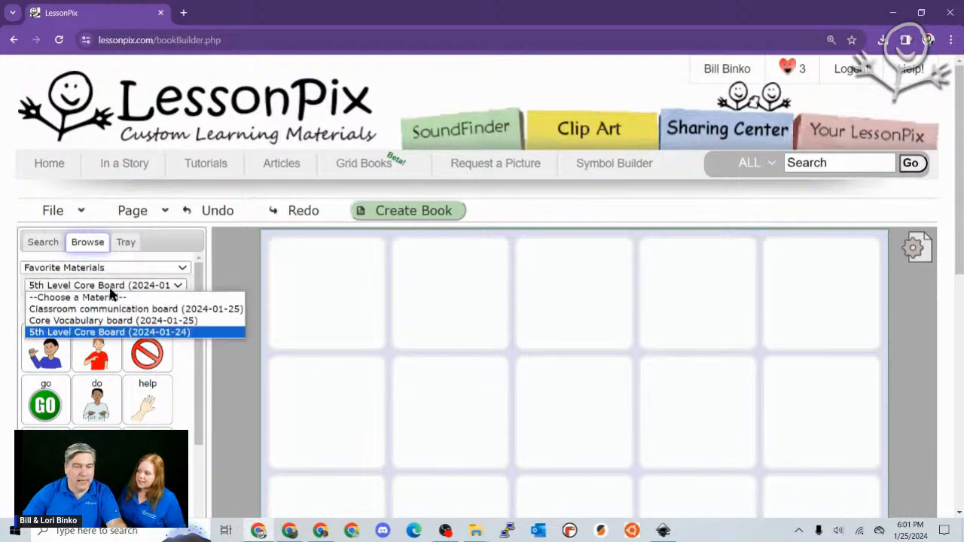
left_click(104, 308)
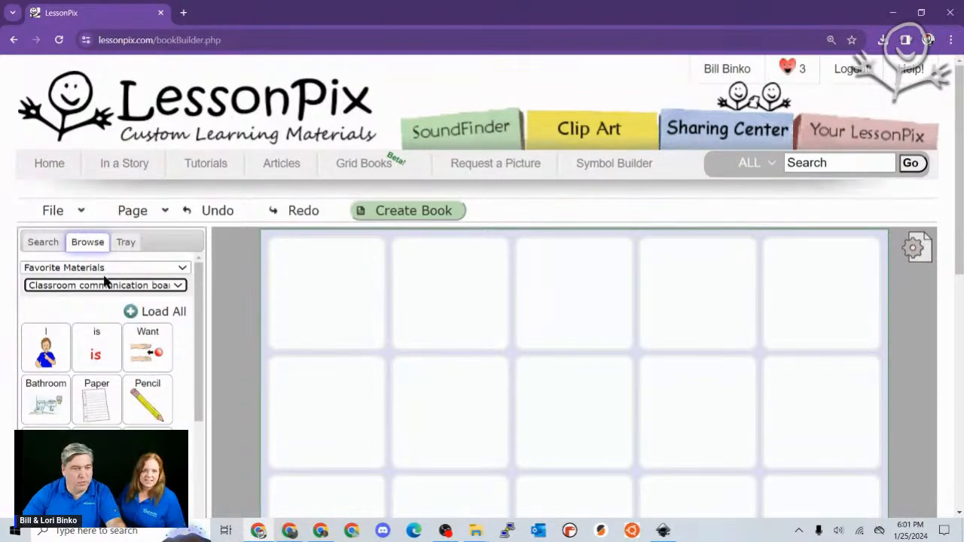
- Load the Idioms (2022-09-16) saved tray and zoom the page out twice
left_click(101, 269)
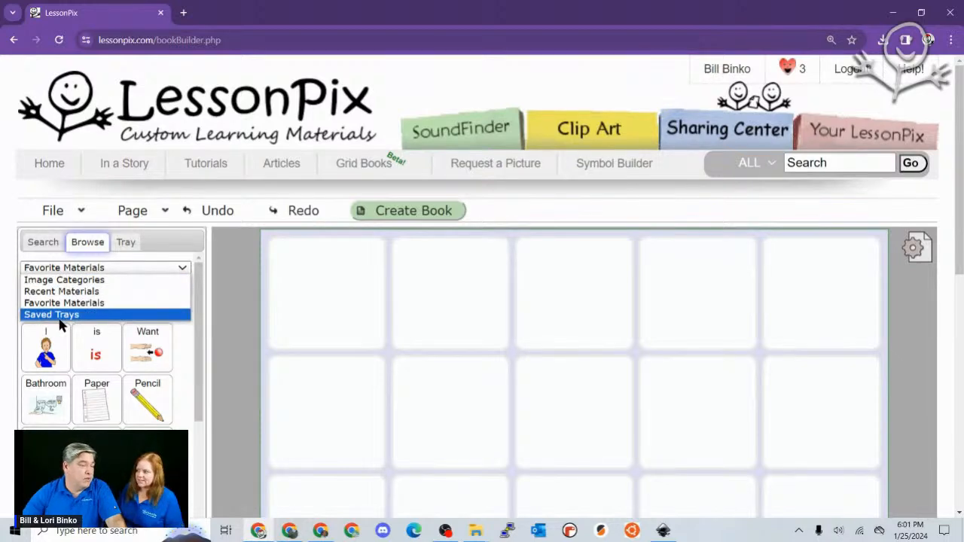
left_click(60, 315)
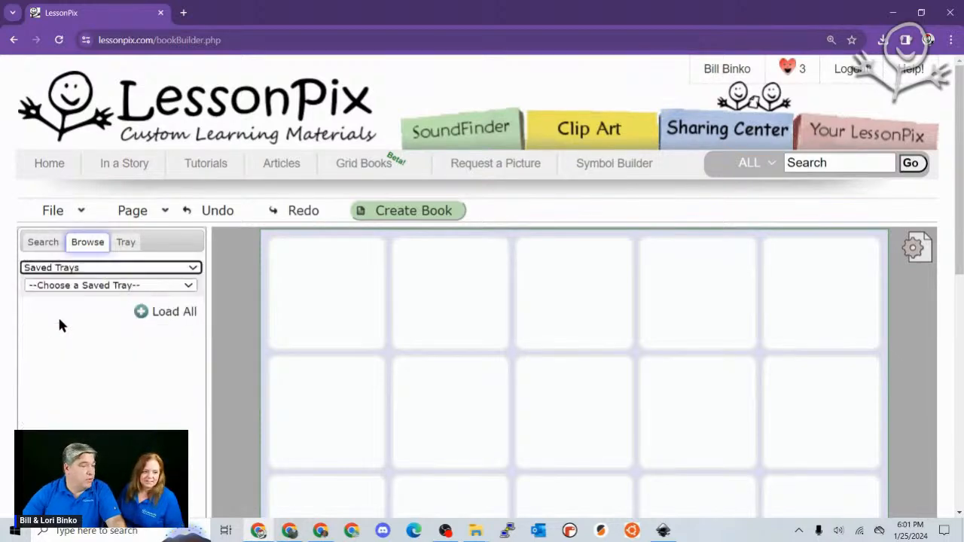
left_click(103, 287)
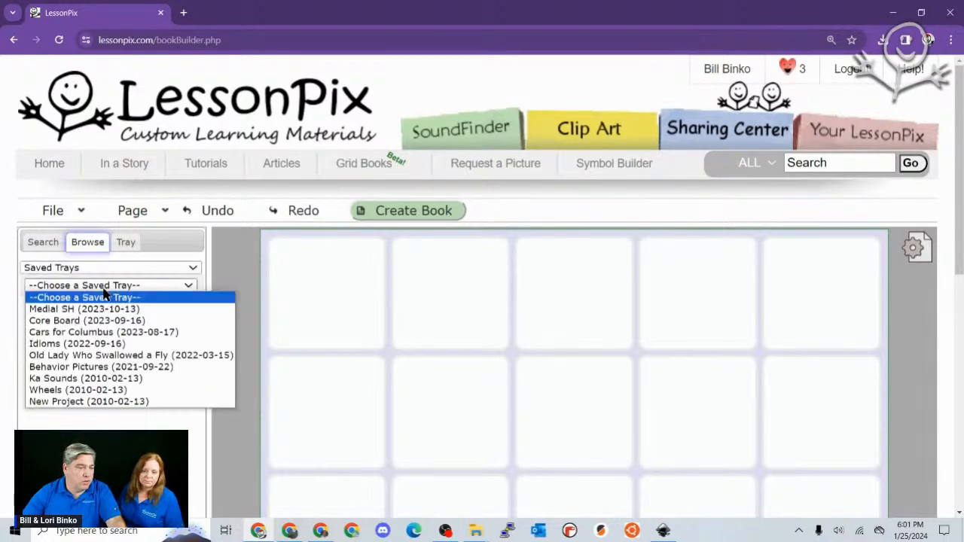
left_click(87, 346)
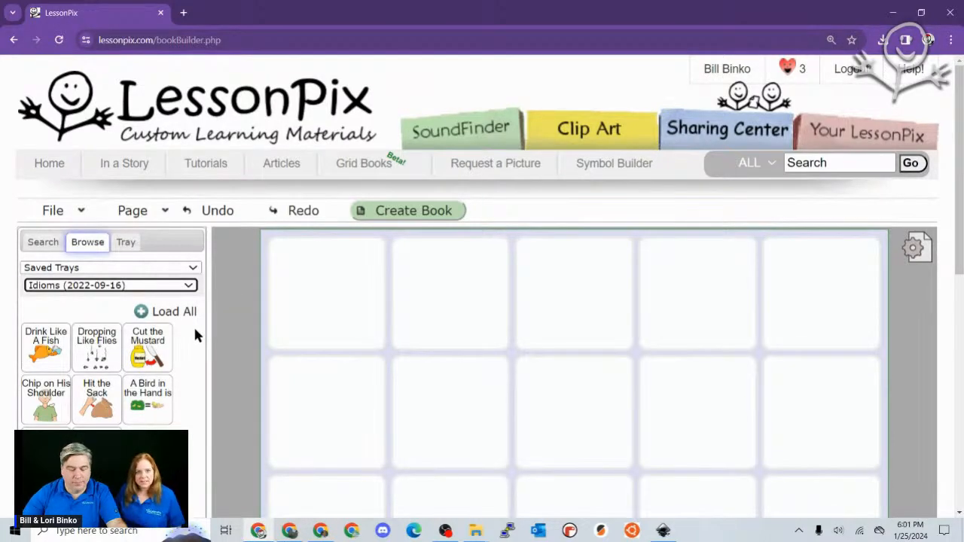
key("ctrl+minus")
key("ctrl+minus")
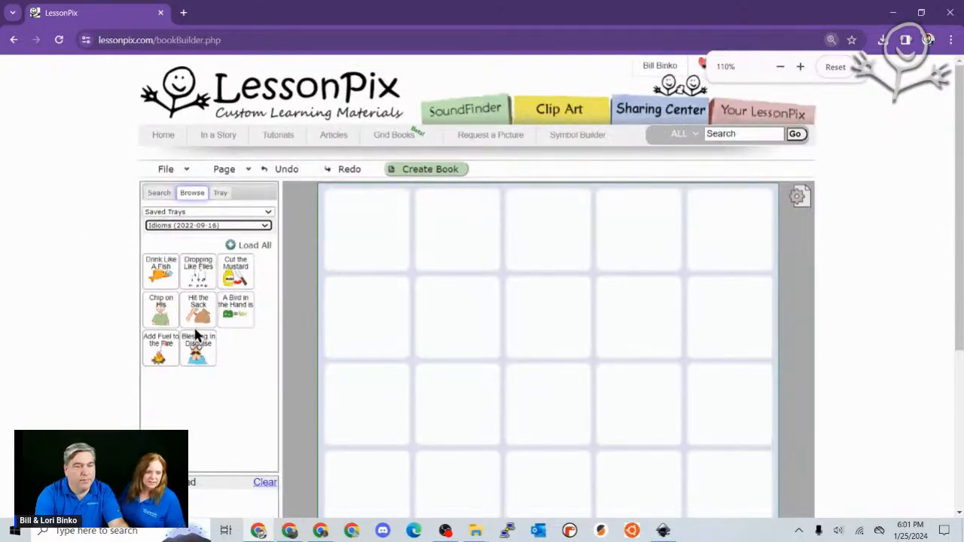
key("ctrl+minus")
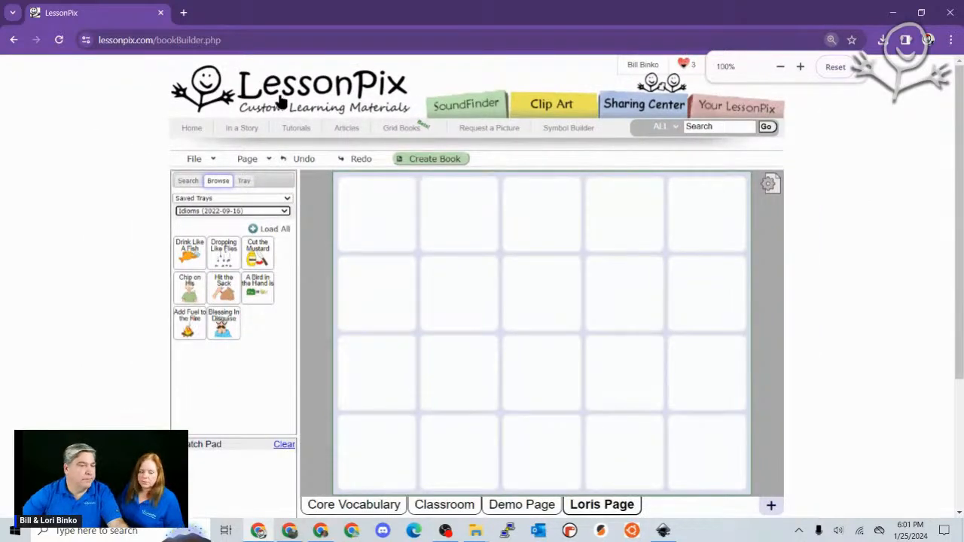
- Resize Loris Page to 3 columns by 3 rows and load all eight Idioms symbols into it
left_click(255, 228)
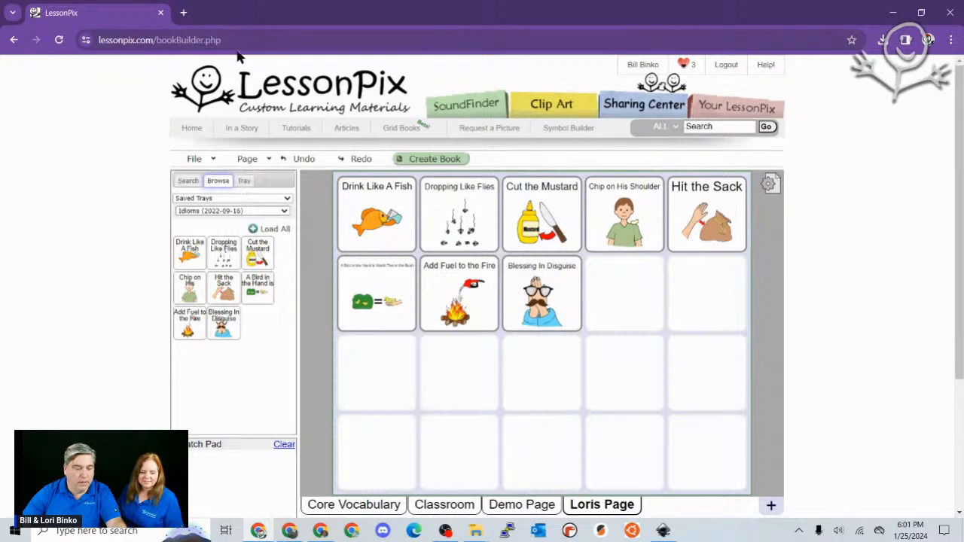
left_click(309, 159)
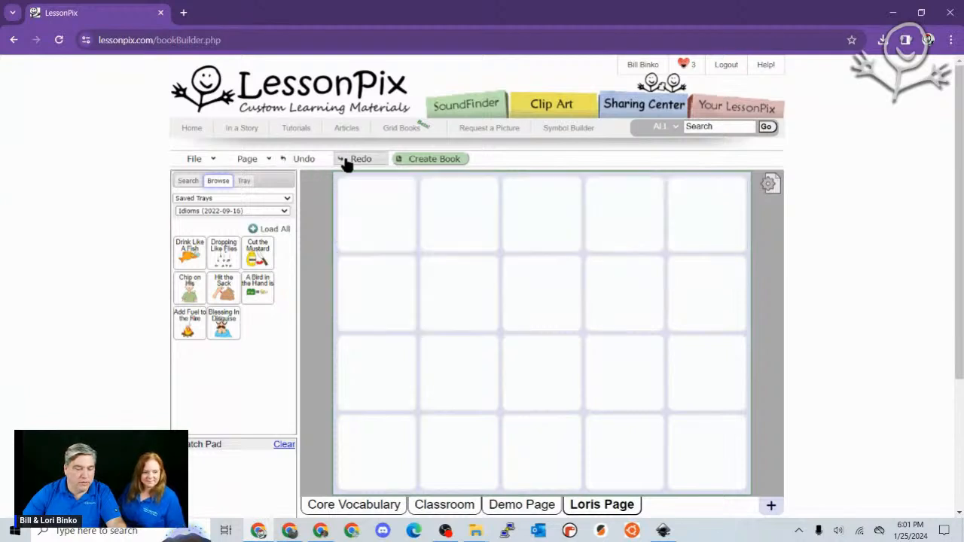
left_click(770, 184)
left_click(457, 337)
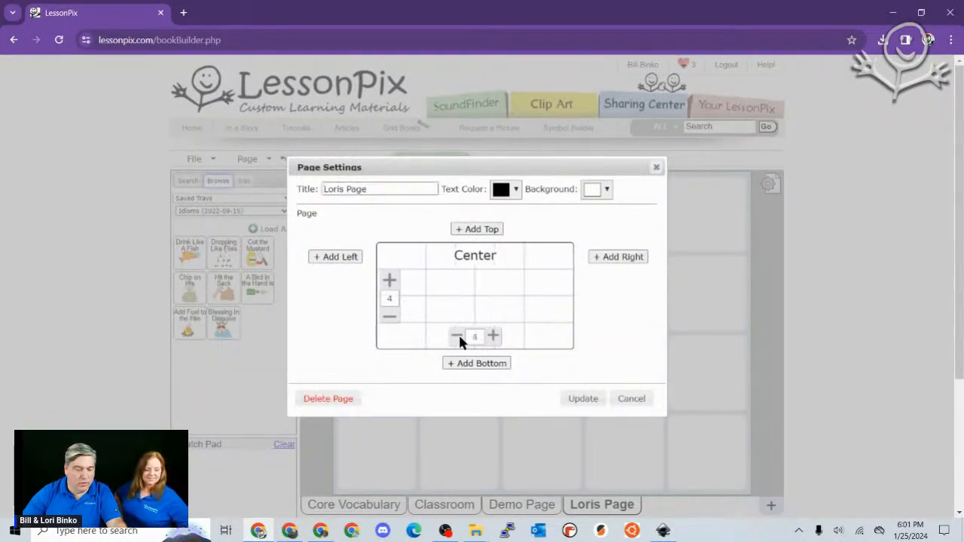
left_click(457, 337)
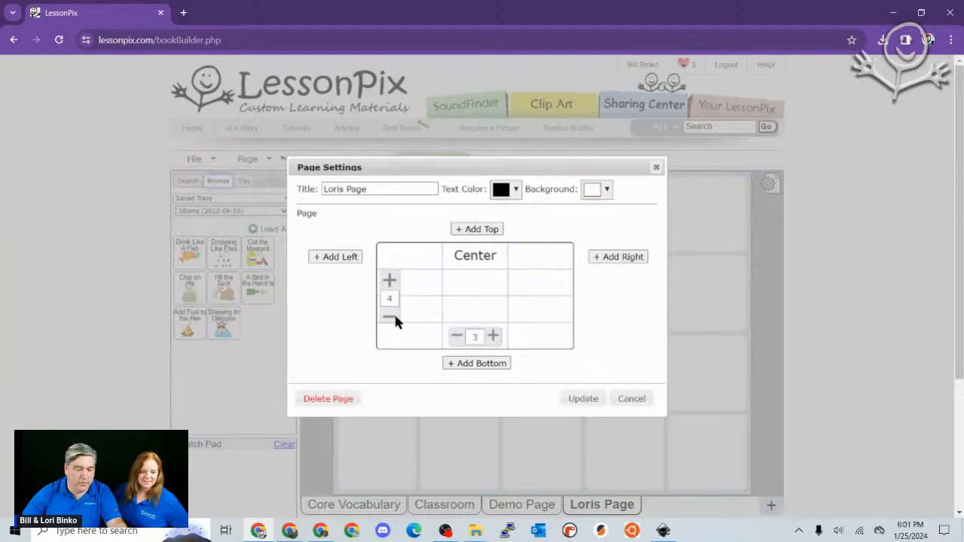
left_click(389, 317)
left_click(577, 398)
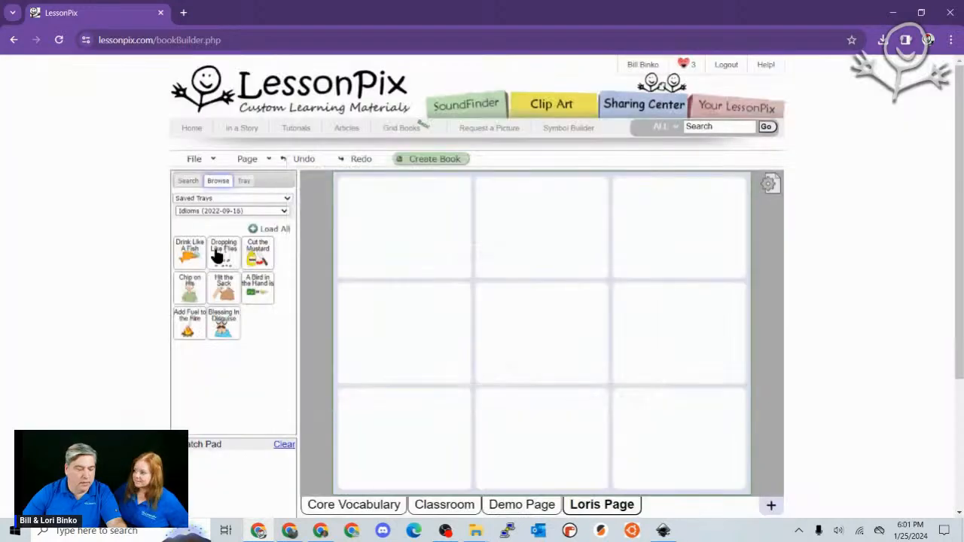
left_click(271, 230)
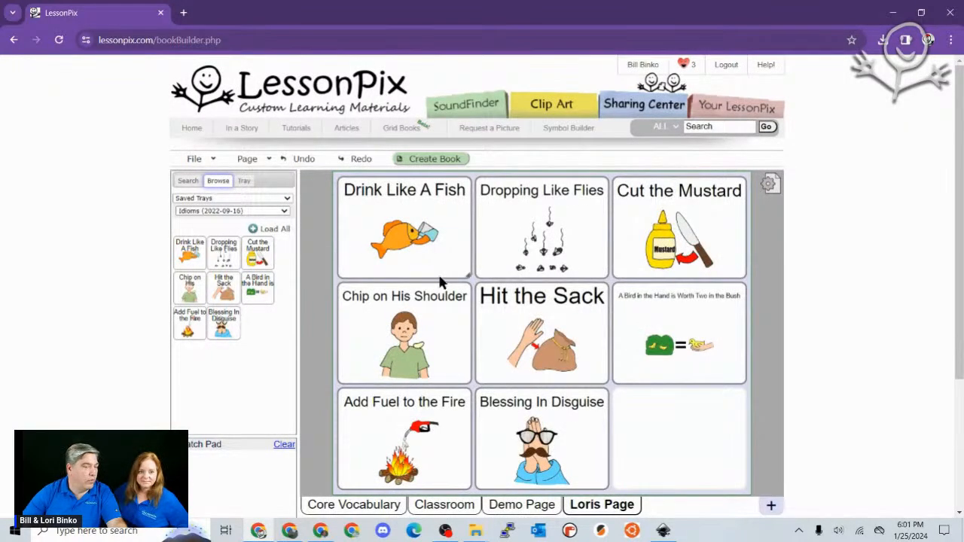
- Move Hit the Sack to the bottom-right cell and type a label into the empty centre cell
left_click_drag(549, 333, 678, 433)
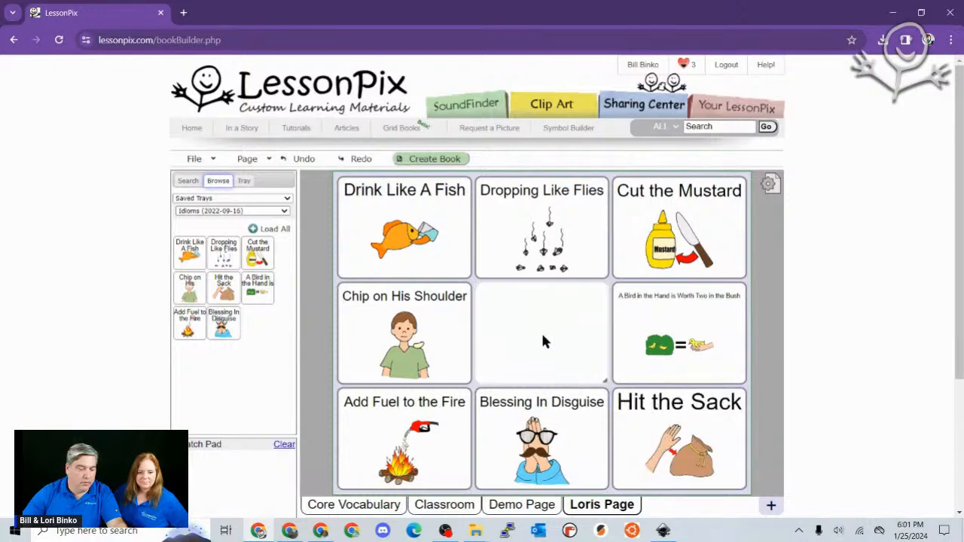
double_click(542, 337)
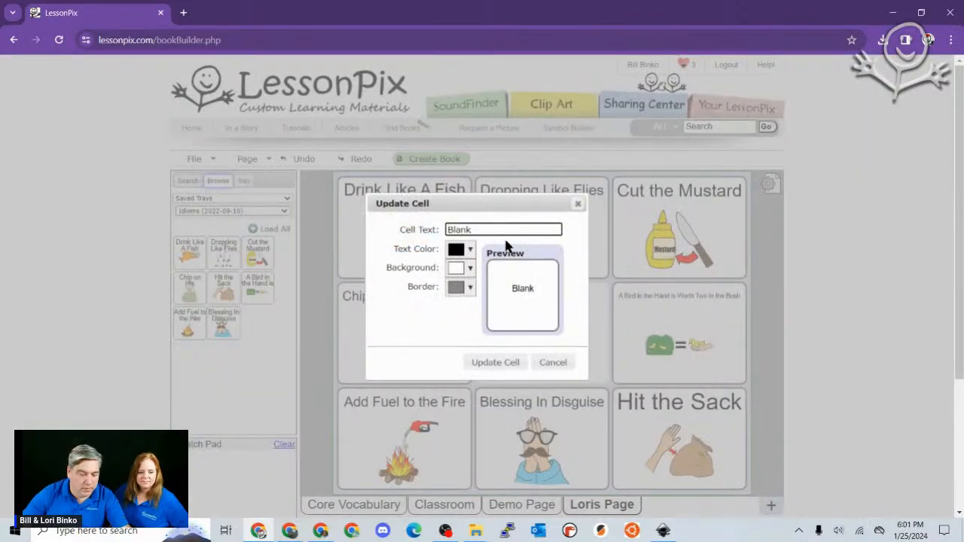
double_click(457, 227)
type("IDOMA")
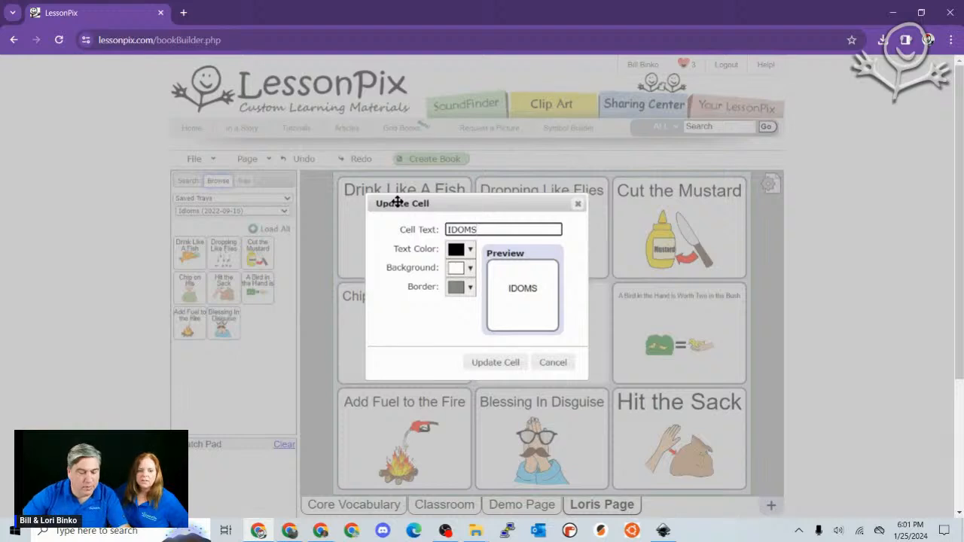
- Give the centre cell a dark grey background and cyan text, correcting its label to IDIOMS
left_click(467, 287)
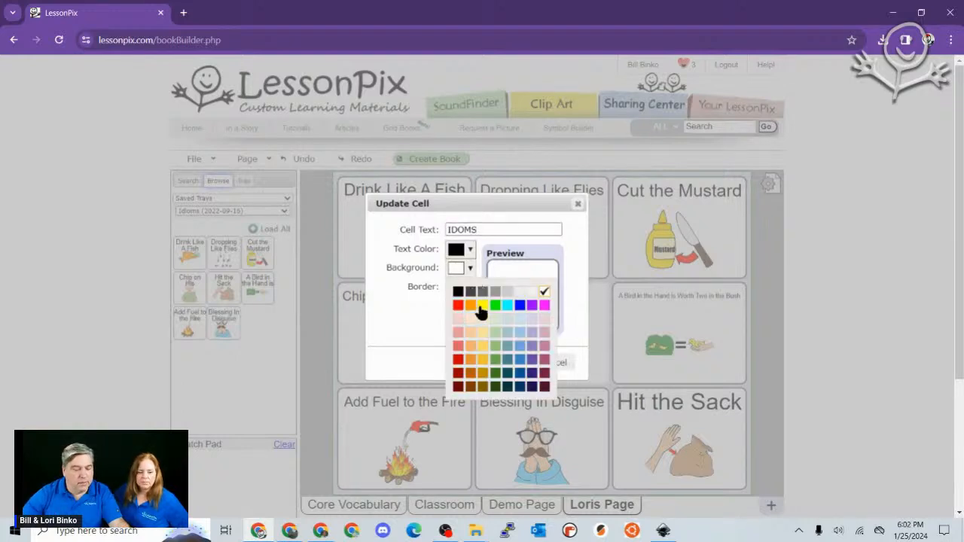
left_click(470, 293)
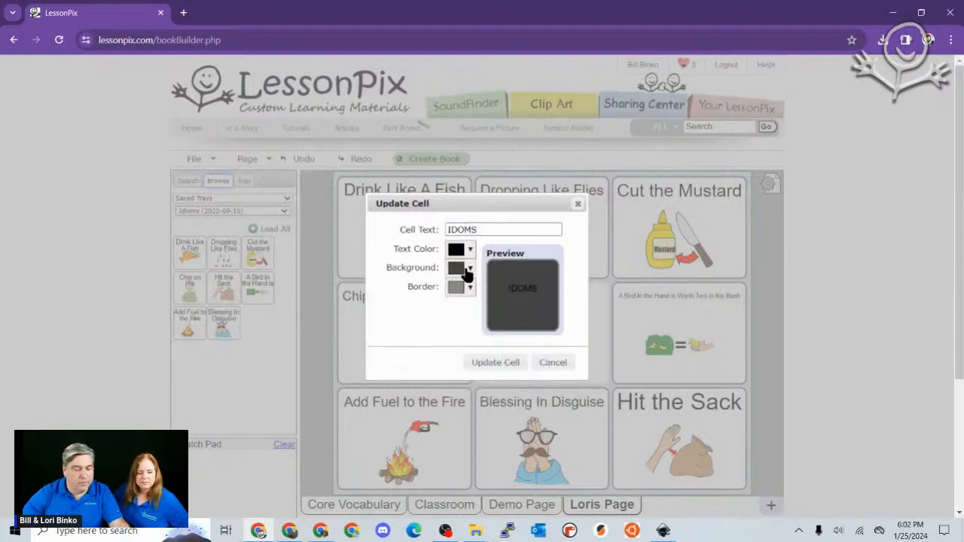
left_click(468, 251)
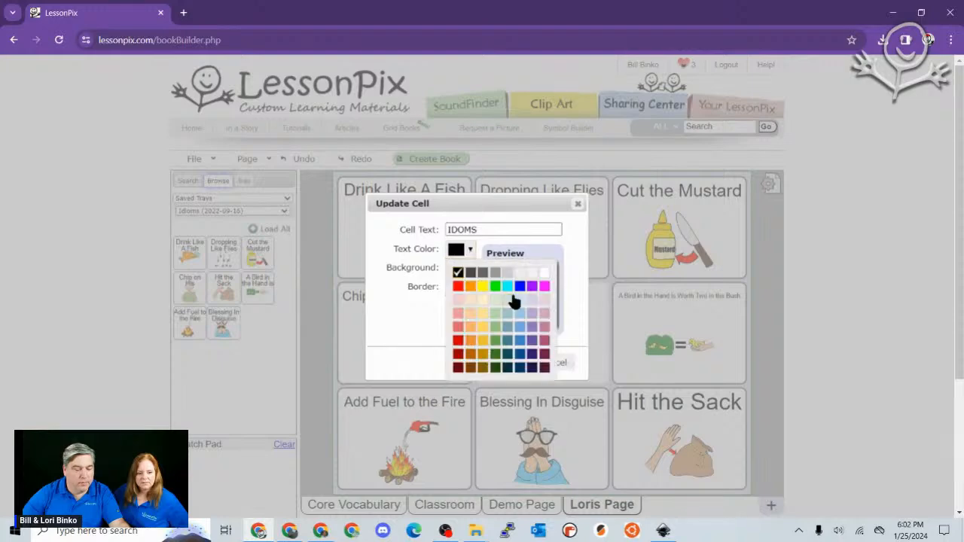
left_click(509, 288)
left_click(506, 365)
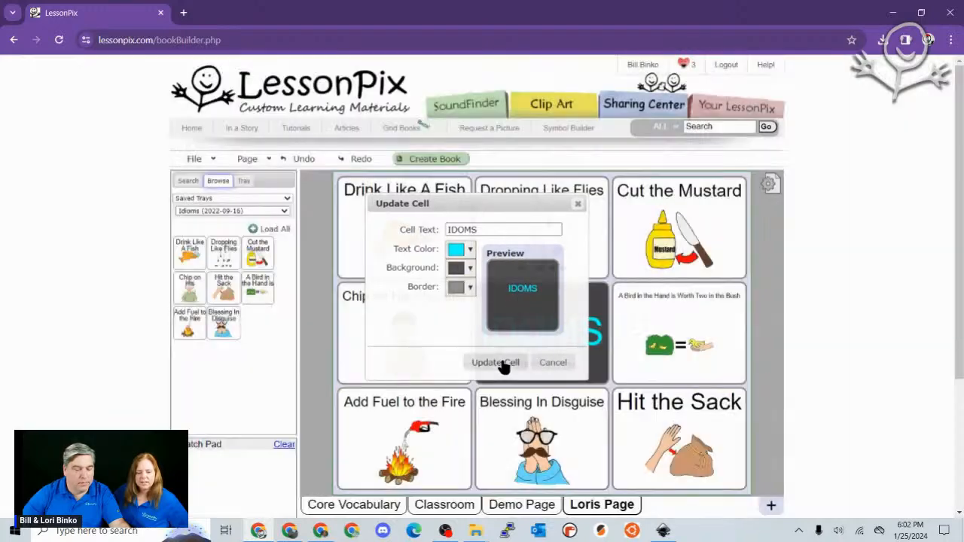
left_click(514, 330)
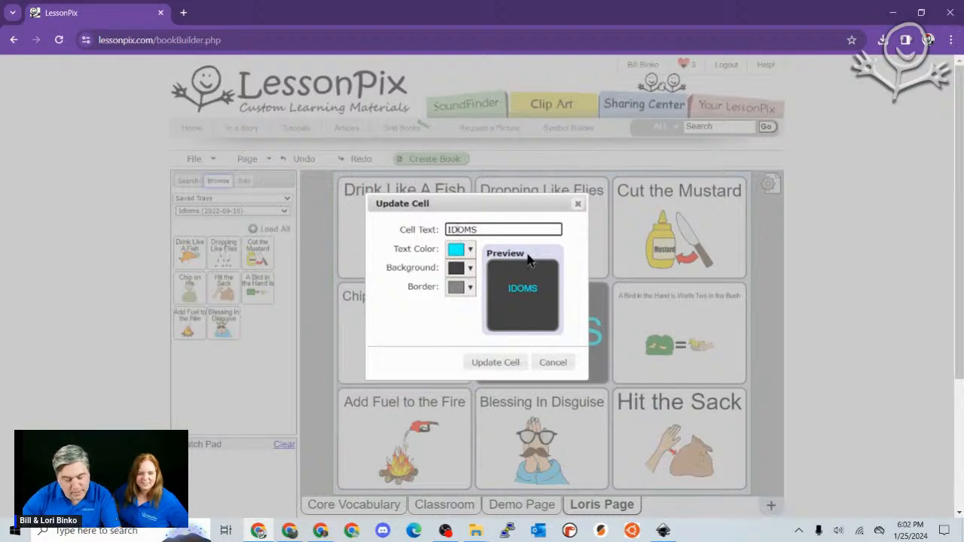
type("I")
left_click(494, 363)
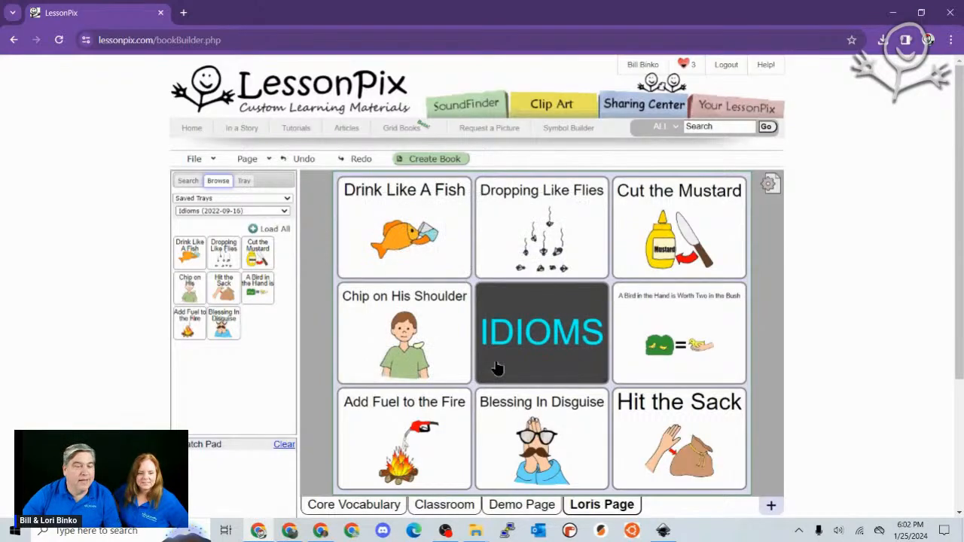